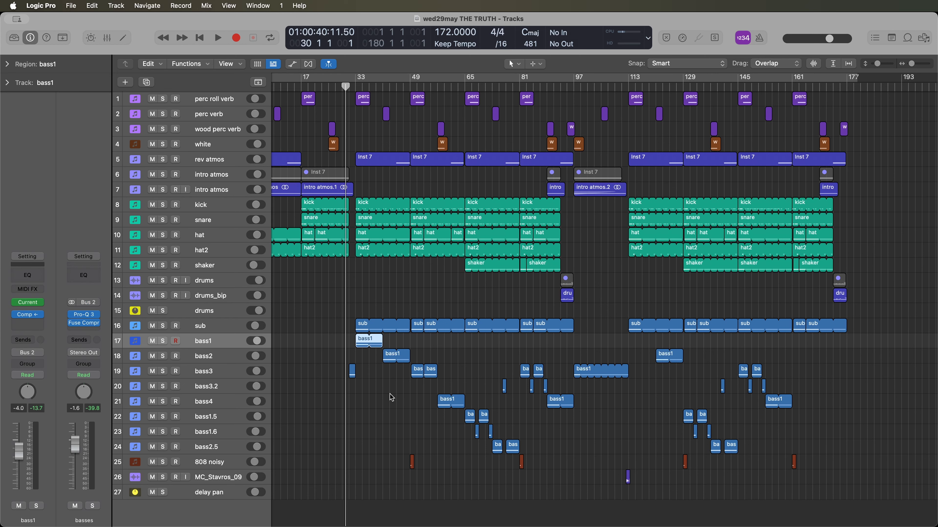
- Zoom in on the arrangement and look over the regions of the kick and shaker tracks
key("super+Right")
key("super+Right")
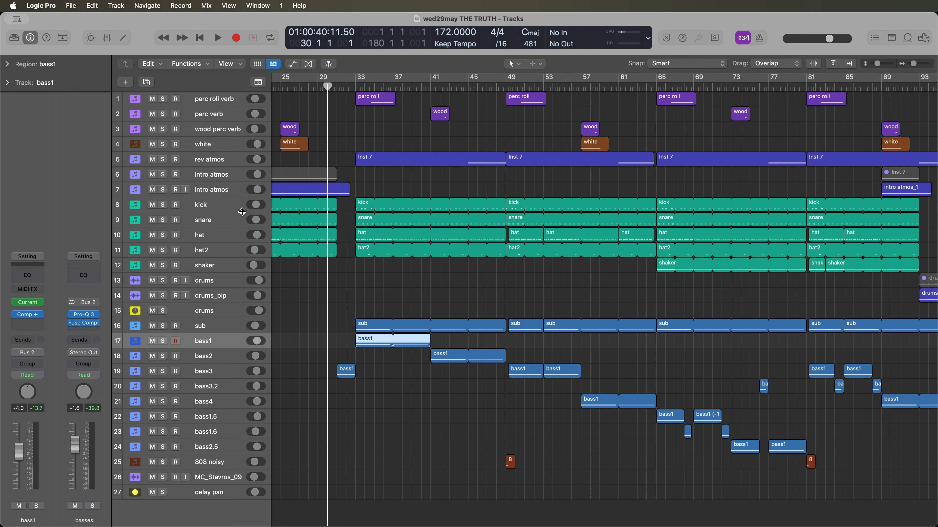
left_click(233, 209)
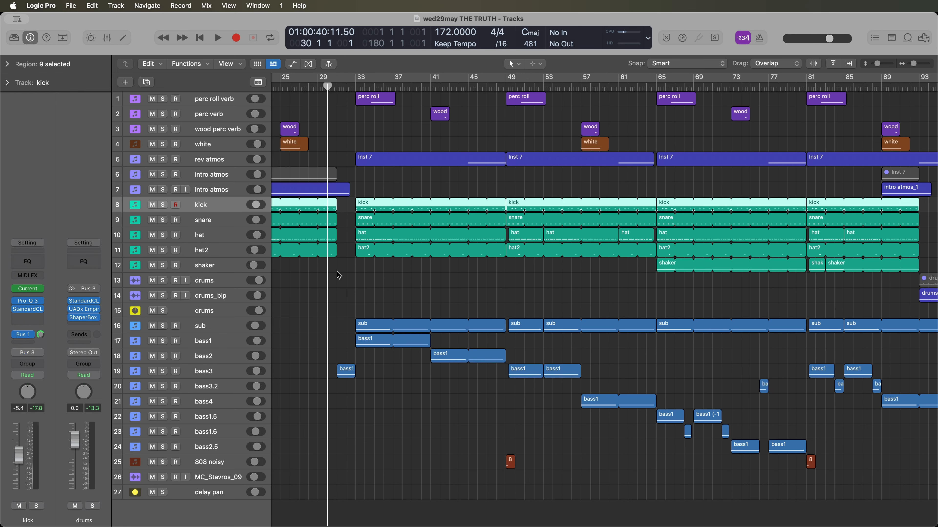
scroll(430, 273, "right", 10)
left_click(224, 269)
scroll(451, 301, "right", 2)
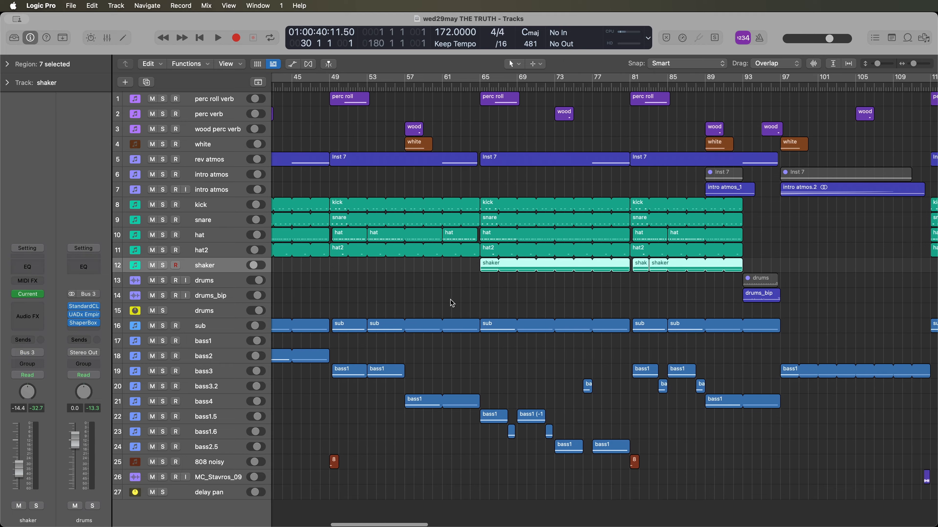
scroll(451, 302, "left", 12)
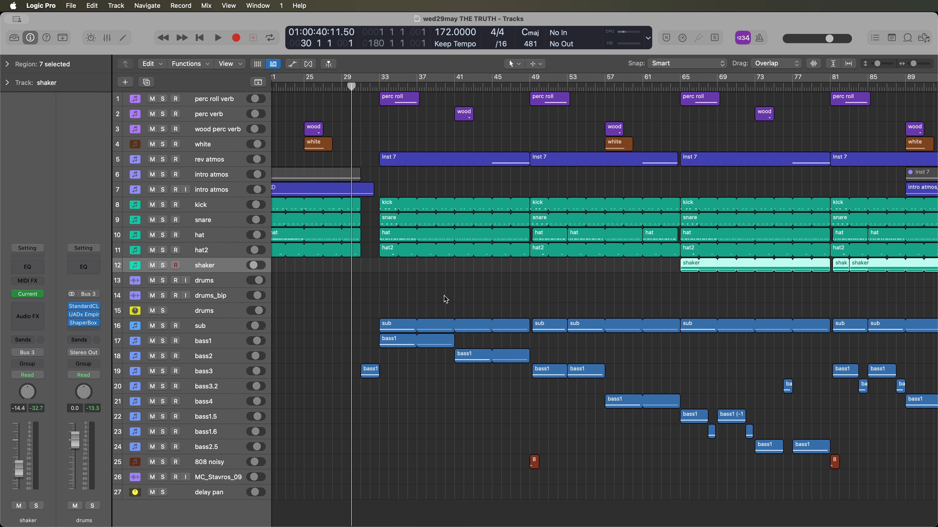
- Play the song from bar 30 and follow the arrangement into the drop at bar 33
key("space")
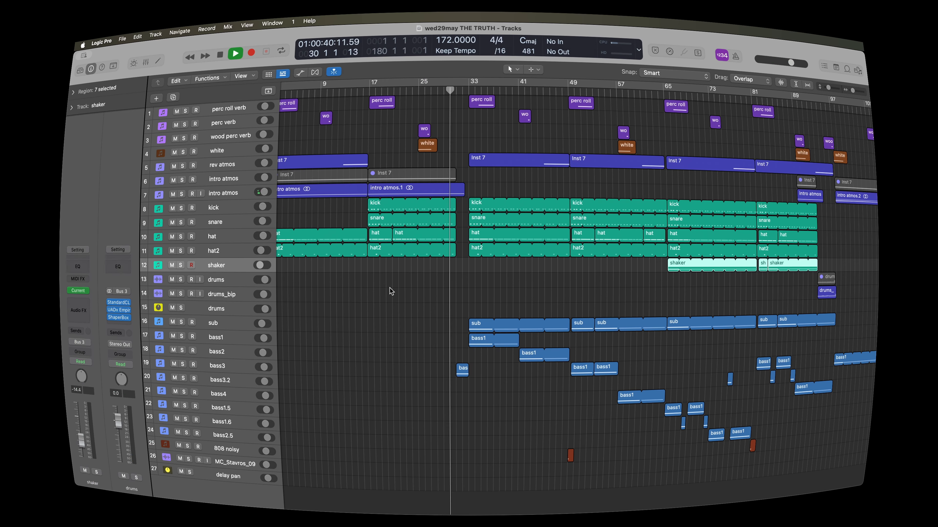
scroll(451, 262, "up", 8)
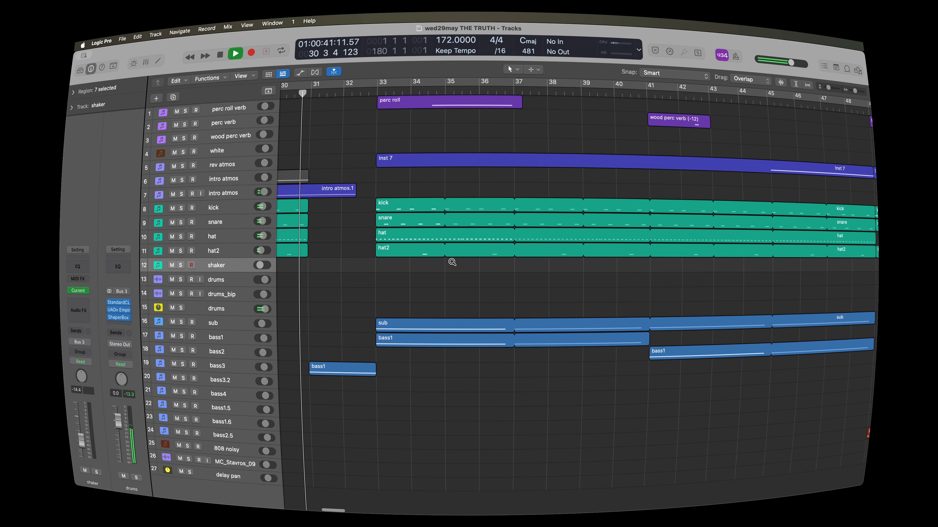
scroll(451, 262, "down", 5)
scroll(451, 261, "down", 4)
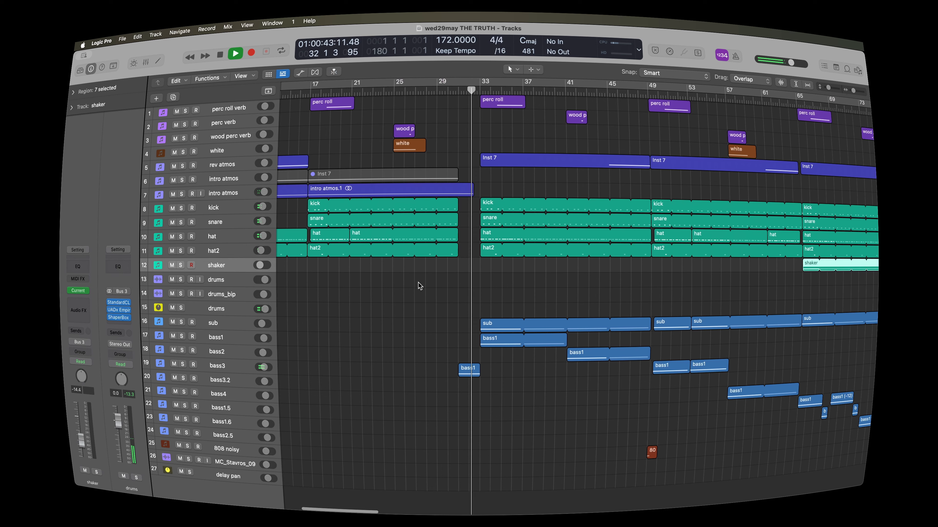
scroll(416, 306, "down", 1)
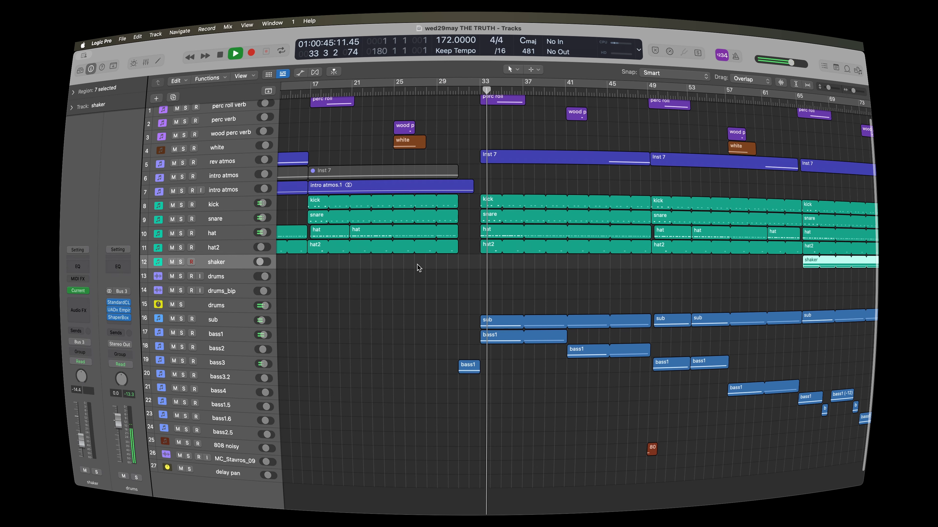
- Show the mixer and open the Current synths on sub, bass1 and bass2, spreading their windows apart
key("x")
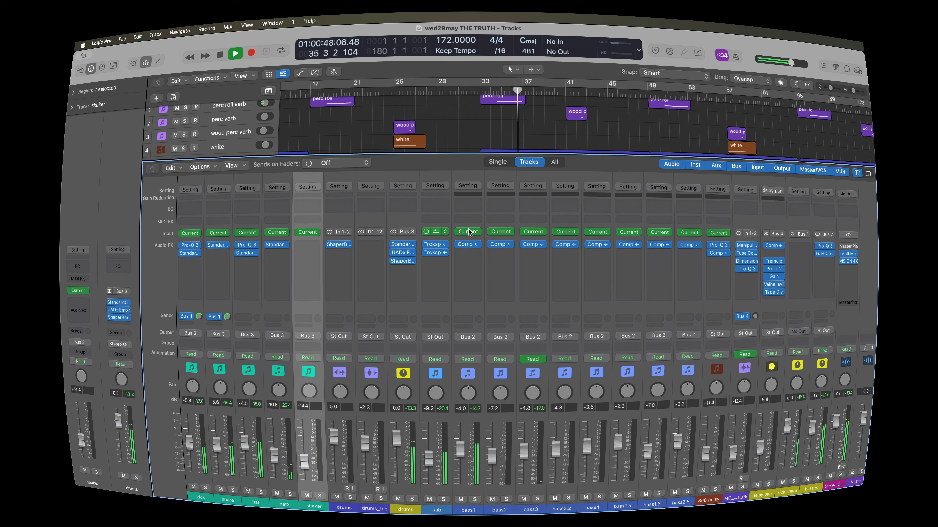
left_click(436, 232)
left_click(576, 46)
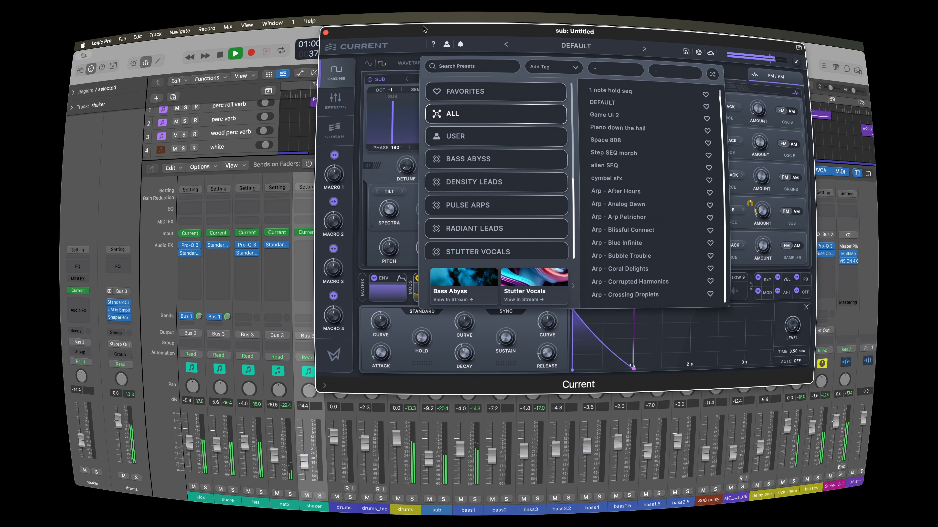
left_click_drag(516, 33, 59, 150)
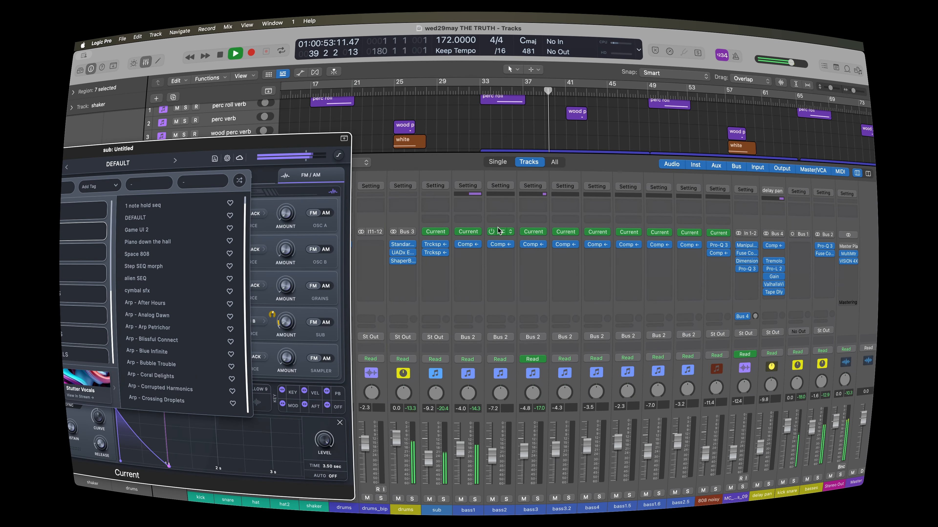
left_click(501, 232)
left_click_drag(521, 242, 857, 116)
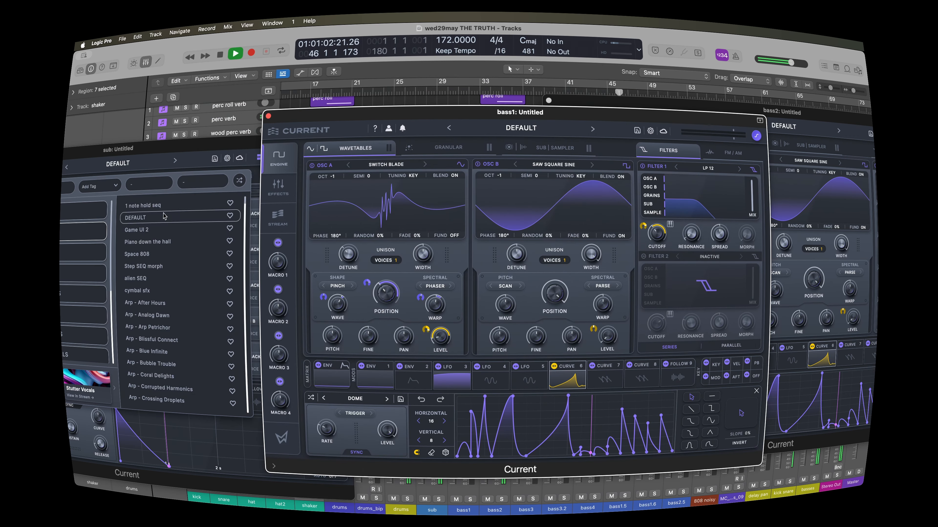
- Close the preset browser in the sub's Current synth, view its Effects and Engine pages, and arrange the three synth windows side by side
left_click_drag(104, 152, 358, 123)
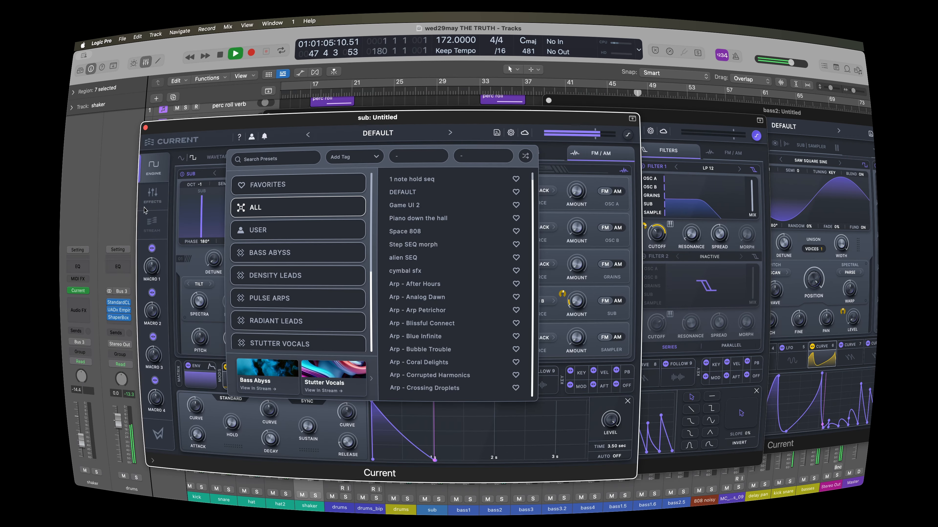
left_click(378, 133)
left_click(152, 195)
left_click(153, 177)
left_click_drag(378, 117, 285, 177)
left_click_drag(644, 113, 554, 68)
left_click_drag(443, 72, 448, 55)
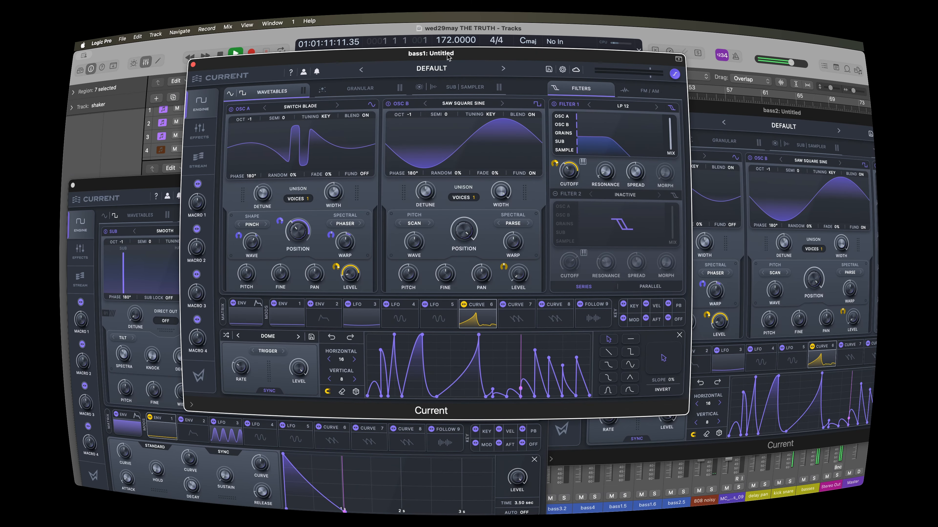
key("x")
key("c")
key("x")
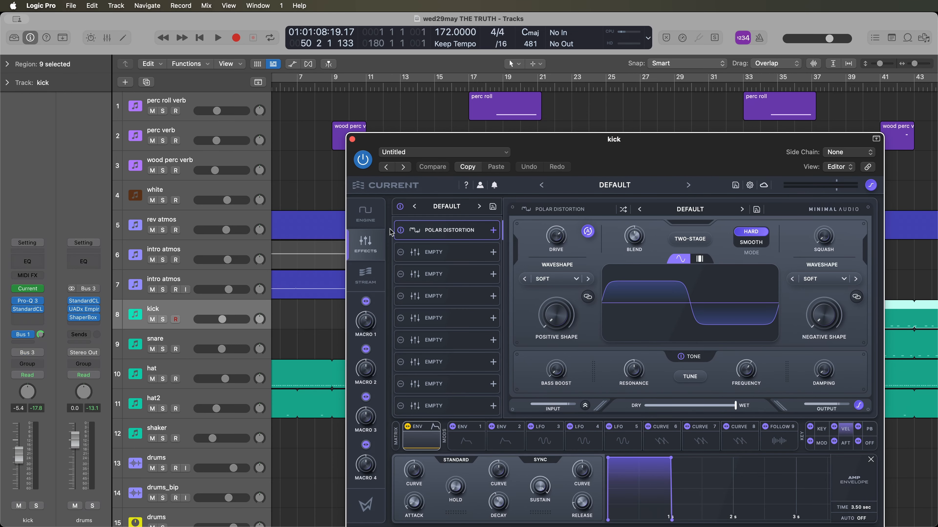
- Open the kick track's Current instrument and inspect its sampler, velocity modulation and effects chain
left_click(366, 214)
left_click_drag(558, 148, 437, 125)
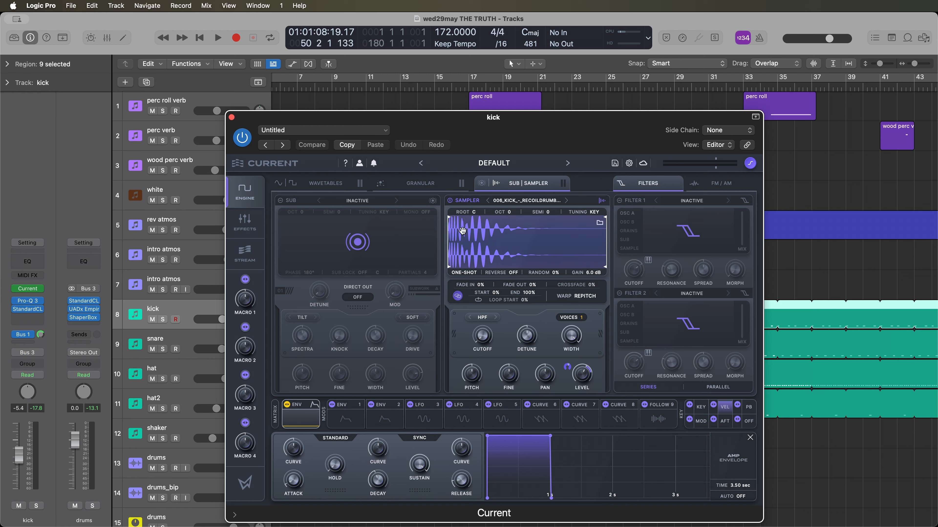
left_click_drag(481, 128, 492, 127)
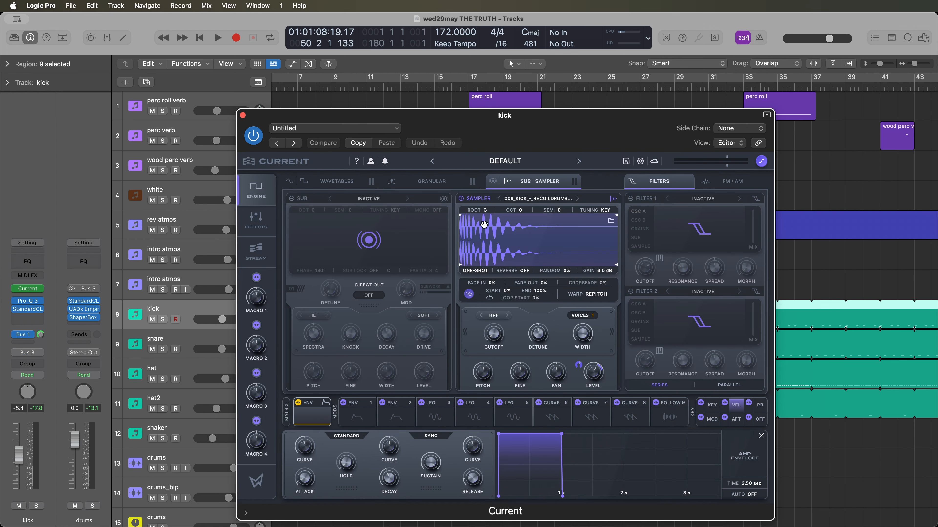
mouse_move(600, 368)
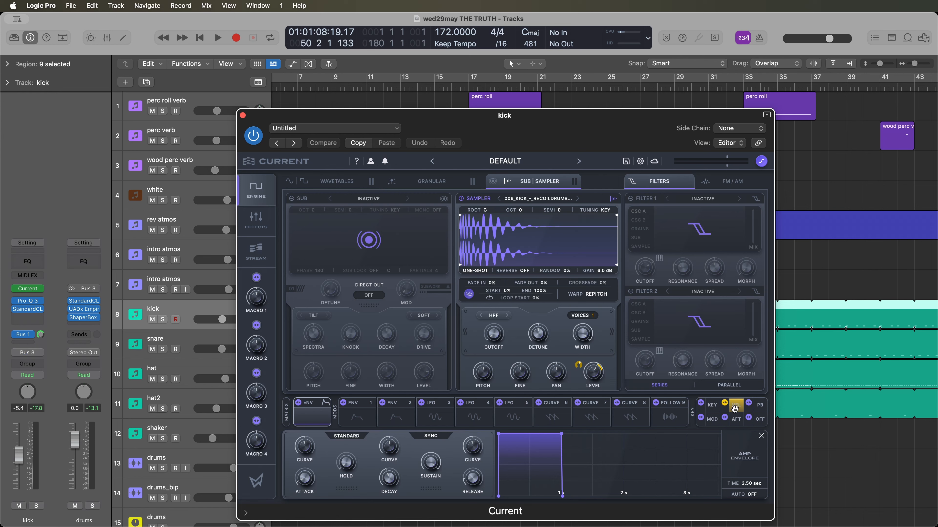
left_click(258, 227)
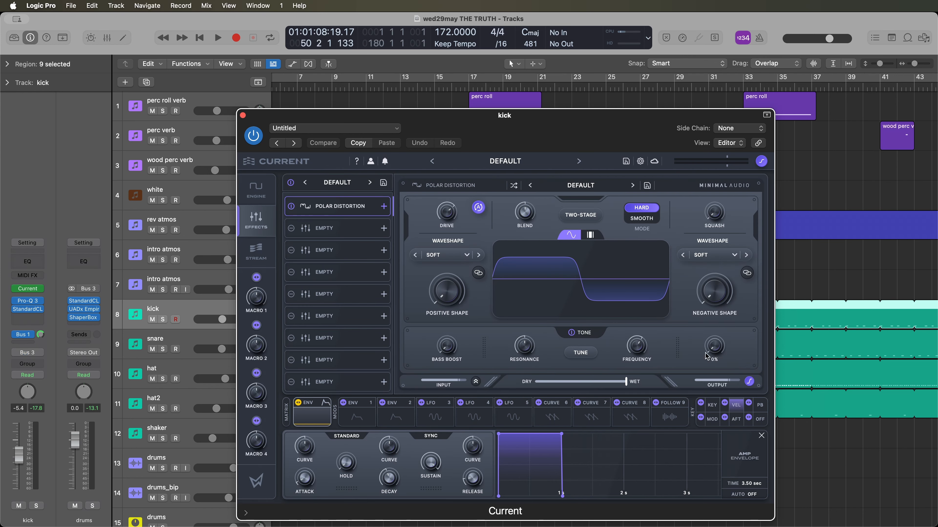
left_click(256, 189)
left_click_drag(470, 138, 507, 126)
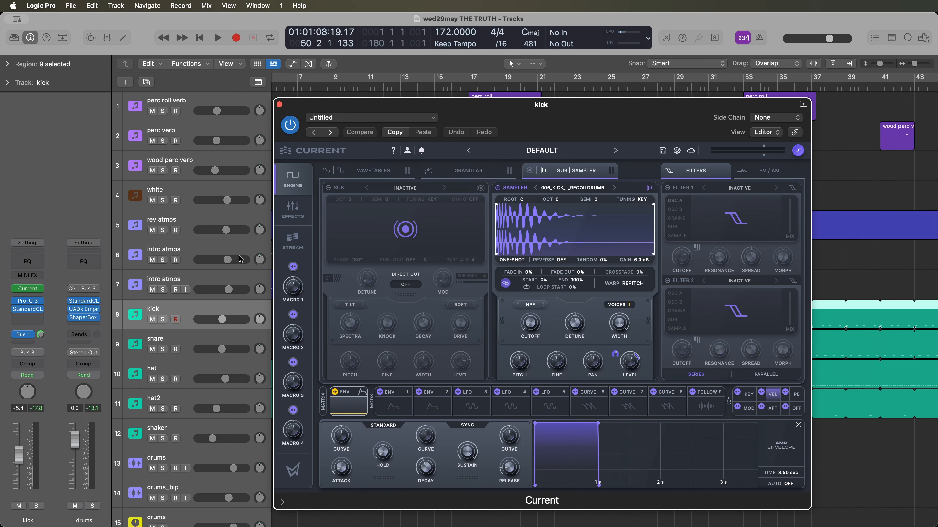
- Close the kick's instrument and check the instruments on the snare and hat tracks, closing each one after viewing
key("super+w")
left_click(202, 346)
left_click(25, 289)
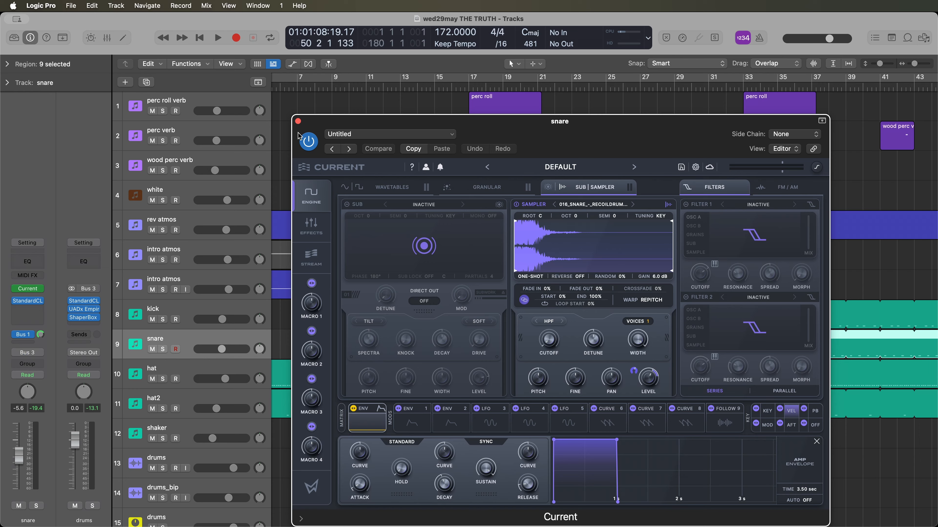
left_click(298, 121)
key("Down")
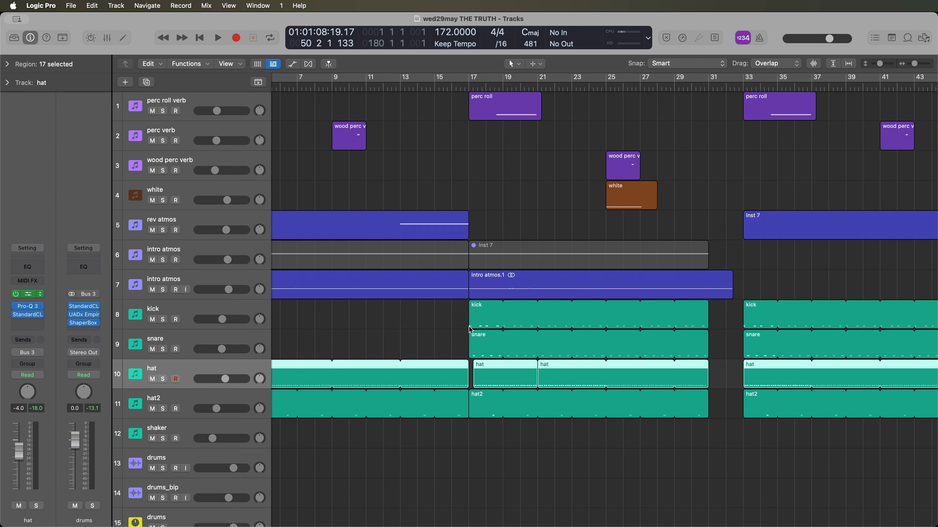
key("super+w")
- Select the shaker track, place the playhead at bar 65 and open the track's Current instrument
scroll(428, 464, "down", 5)
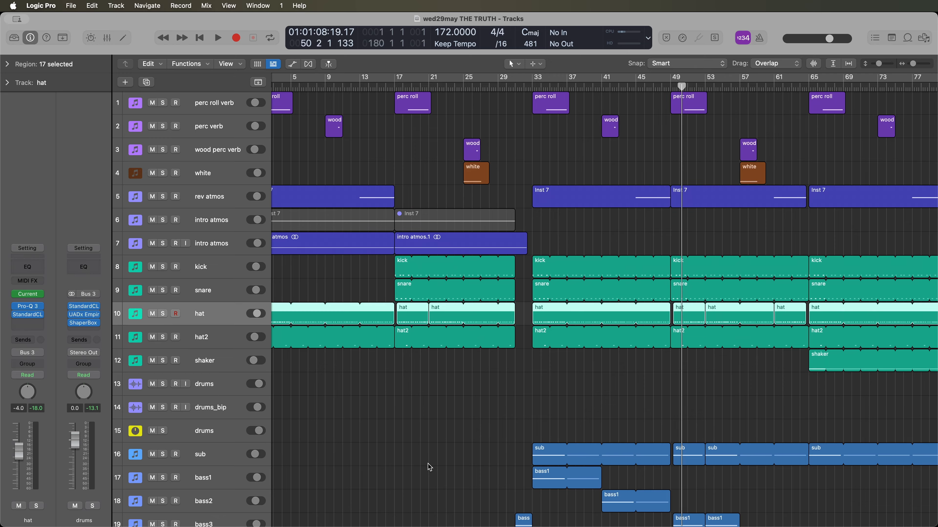
scroll(433, 457, "up", 5)
scroll(422, 446, "down", 8)
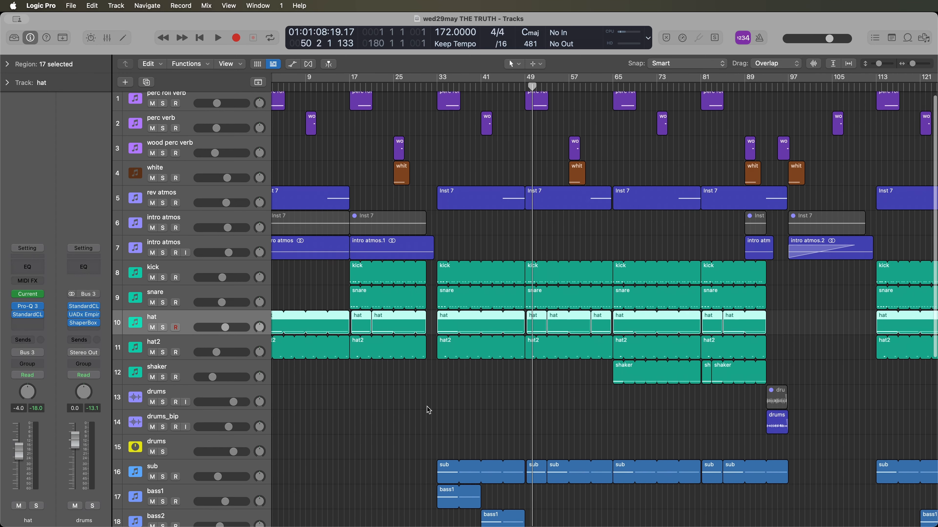
scroll(427, 406, "up", 5)
scroll(427, 406, "down", 5)
scroll(430, 410, "right", 3)
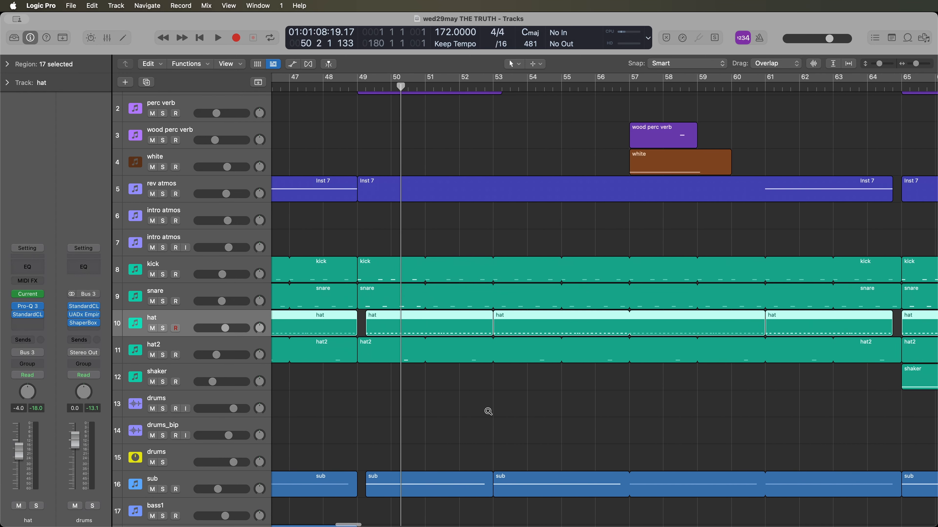
left_click(198, 371)
scroll(503, 89, "up", 3)
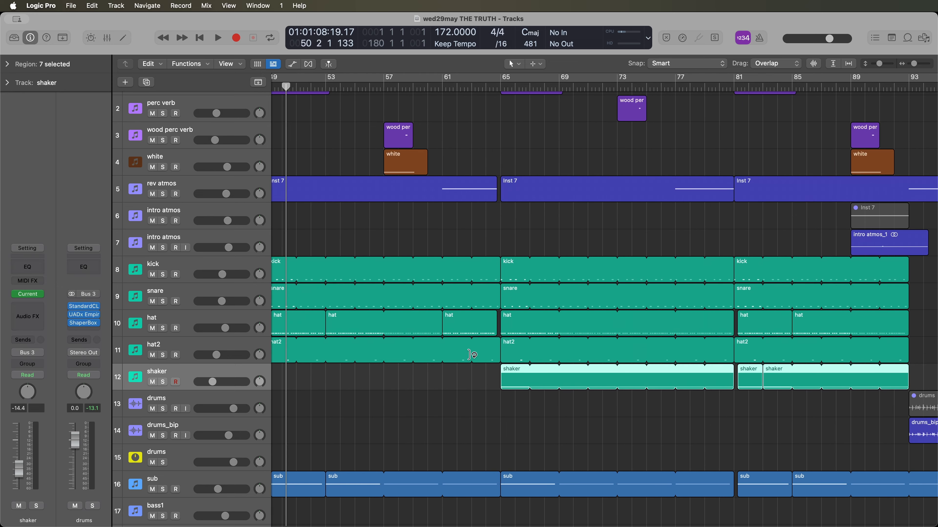
left_click(501, 86)
mouse_move(29, 297)
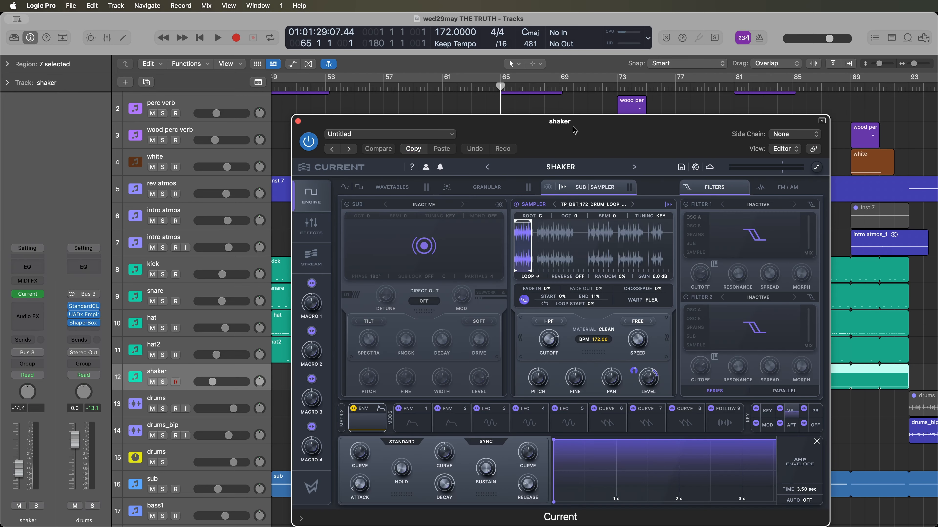
left_click_drag(574, 129, 531, 130)
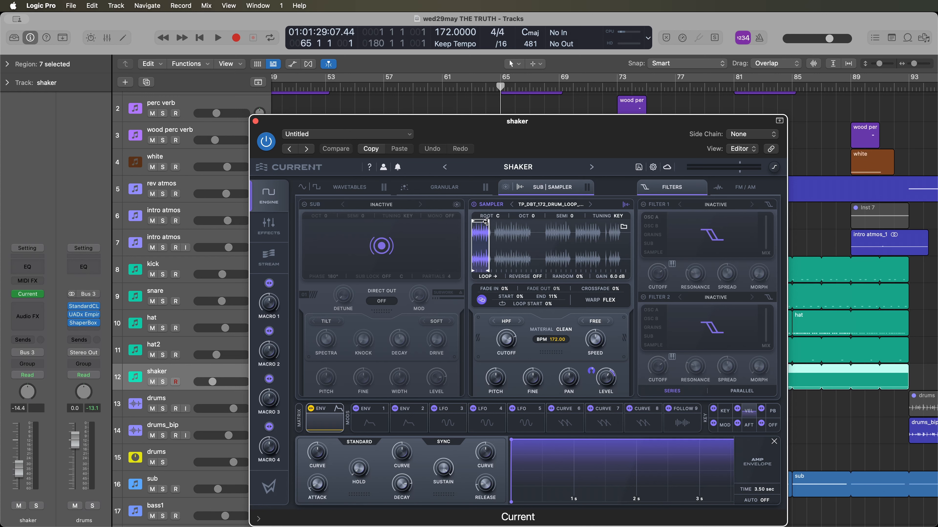
- Solo the shaker track, listen to it from bar 65, and unsolo it and hide the instrument window
left_click(164, 382)
left_click_drag(492, 121, 503, 436)
key("space")
key("space")
key("s")
key("v")
- Examine how the drum, bass and atmosphere regions are laid out across the whole arrangement
scroll(481, 342, "down", 5)
scroll(504, 348, "up", 3)
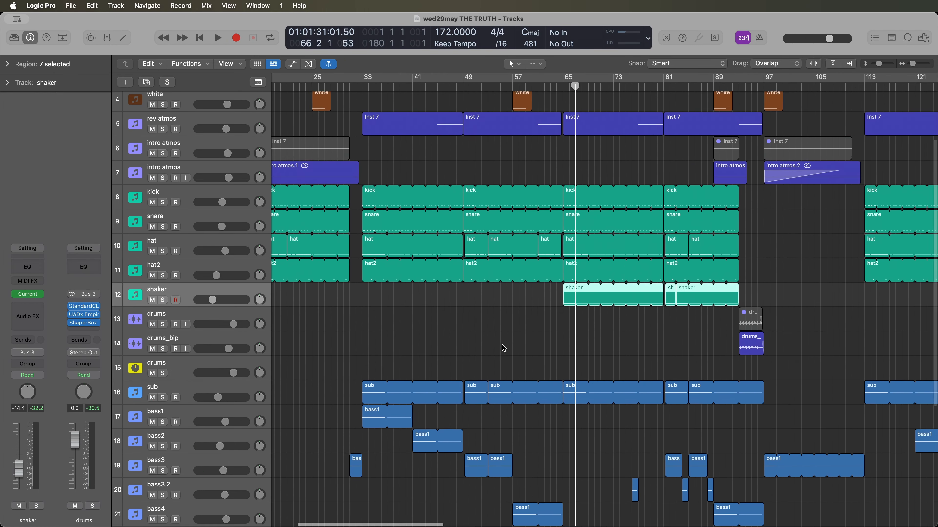
scroll(506, 351, "up", 4)
scroll(509, 354, "left", 5)
scroll(570, 358, "down", 7)
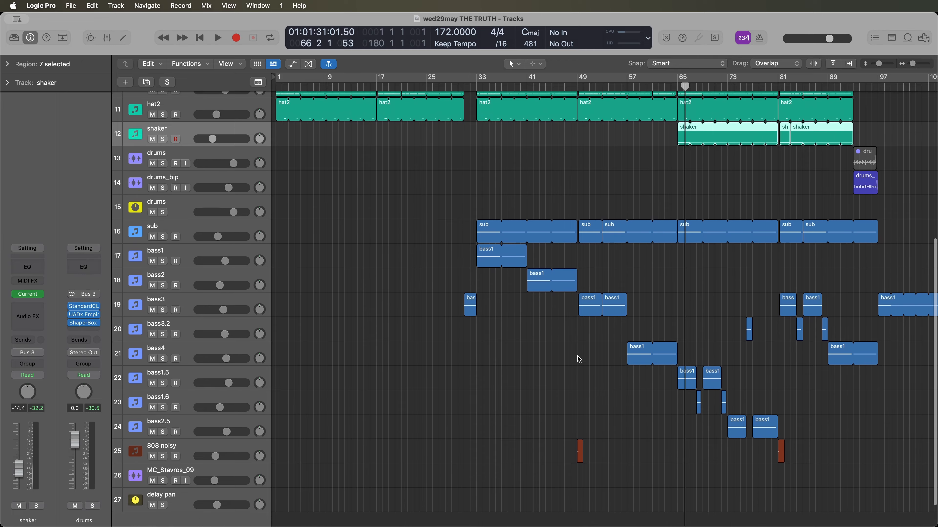
scroll(588, 394, "down", 5)
scroll(586, 394, "up", 7)
scroll(447, 300, "up", 5)
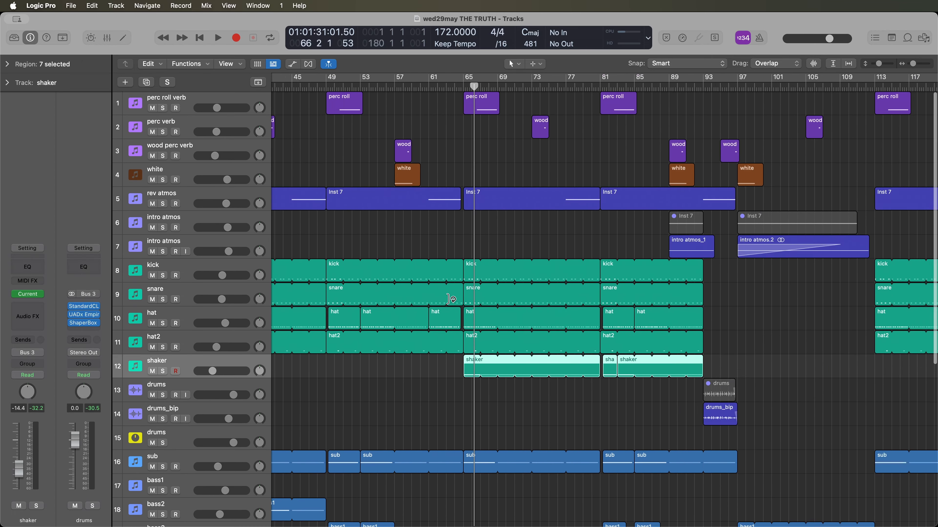
scroll(448, 308, "left", 8)
scroll(448, 308, "left", 5)
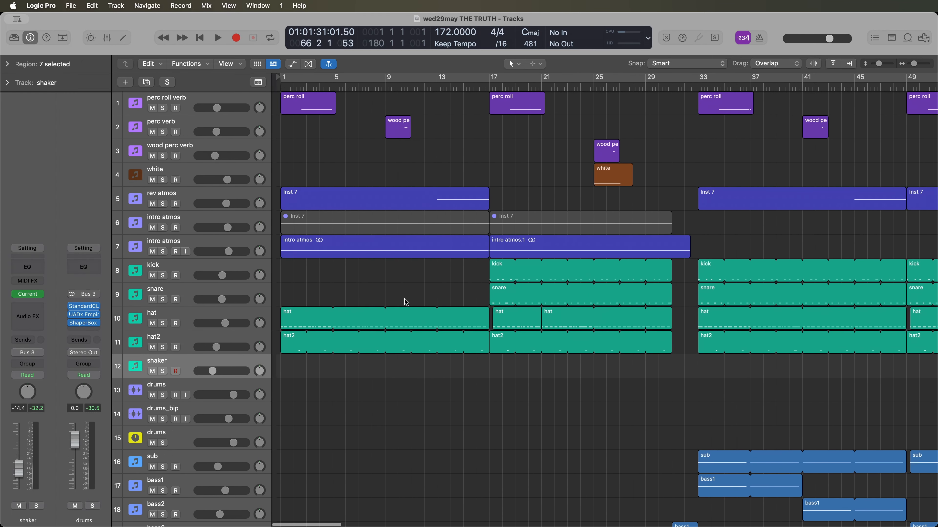
- Open the Current instrument on the muted intro atmos MIDI track and inspect its granular engine
left_click(218, 242)
left_click(199, 218)
mouse_move(31, 288)
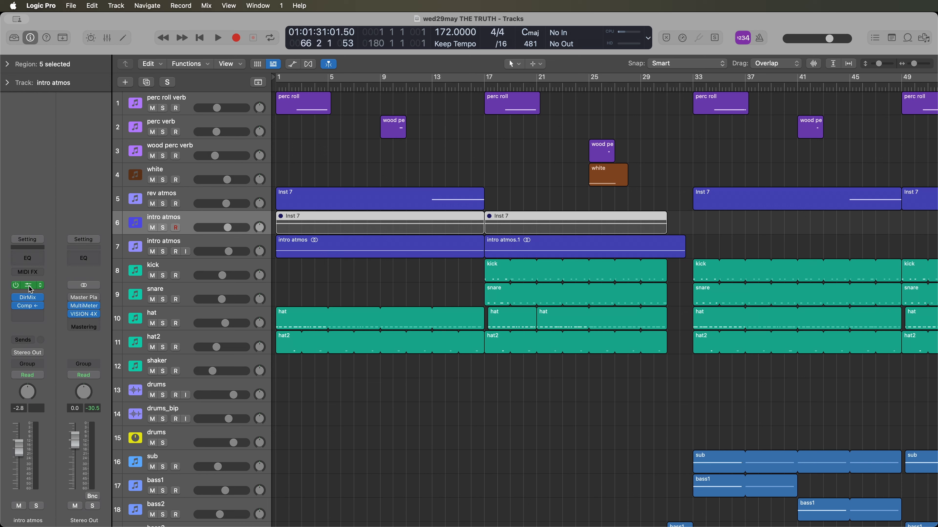
left_click(35, 285)
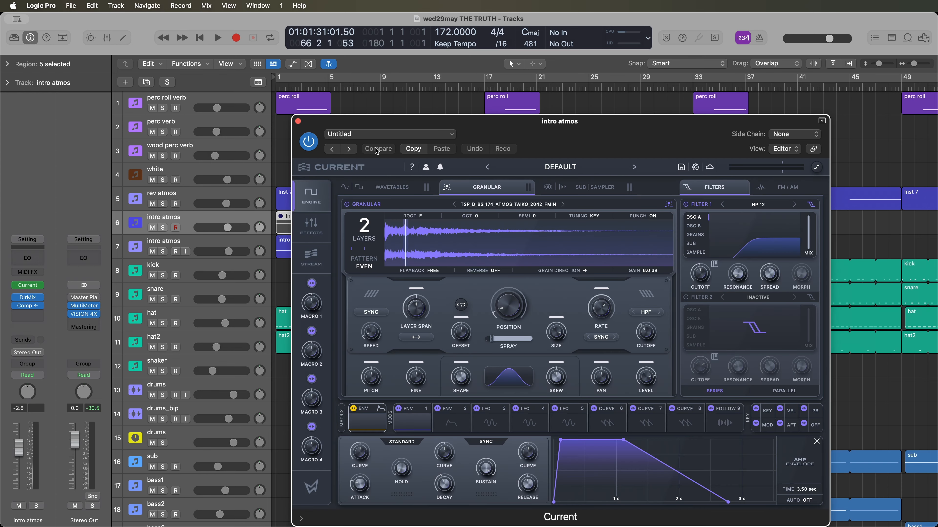
left_click_drag(533, 134, 611, 119)
left_click(495, 173)
left_click(564, 172)
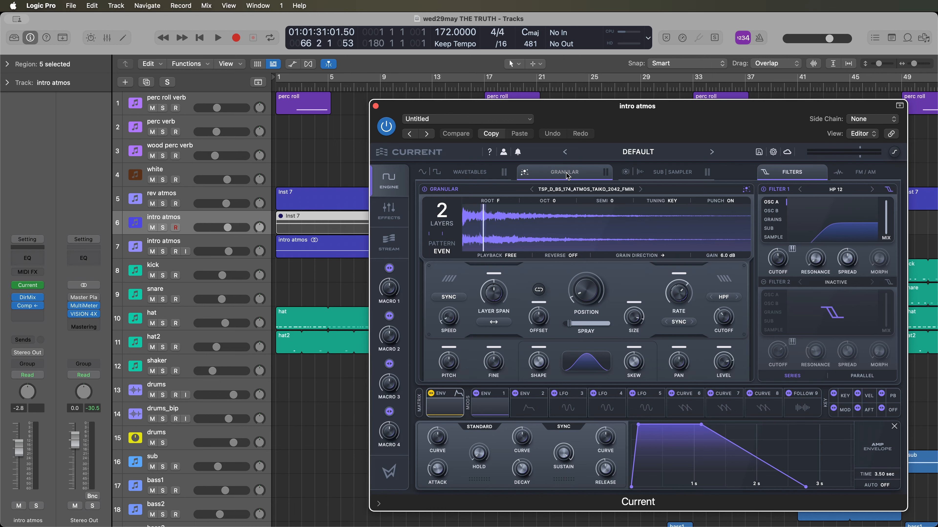
left_click_drag(565, 114, 549, 94)
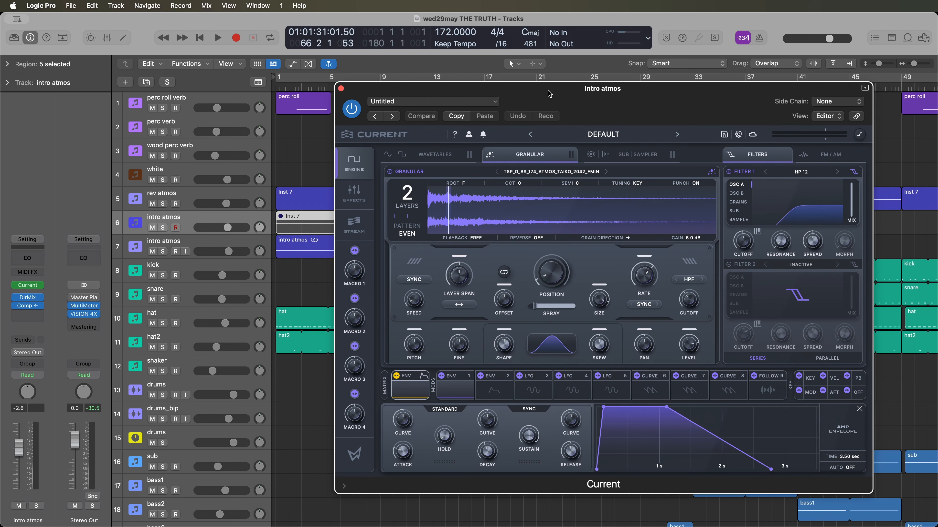
- Listen to the soloed intro atmos audio track from the start, and switch the solo to the unmuted intro atmos MIDI track
left_click_drag(548, 97, 614, 104)
scroll(370, 273, "down", 5)
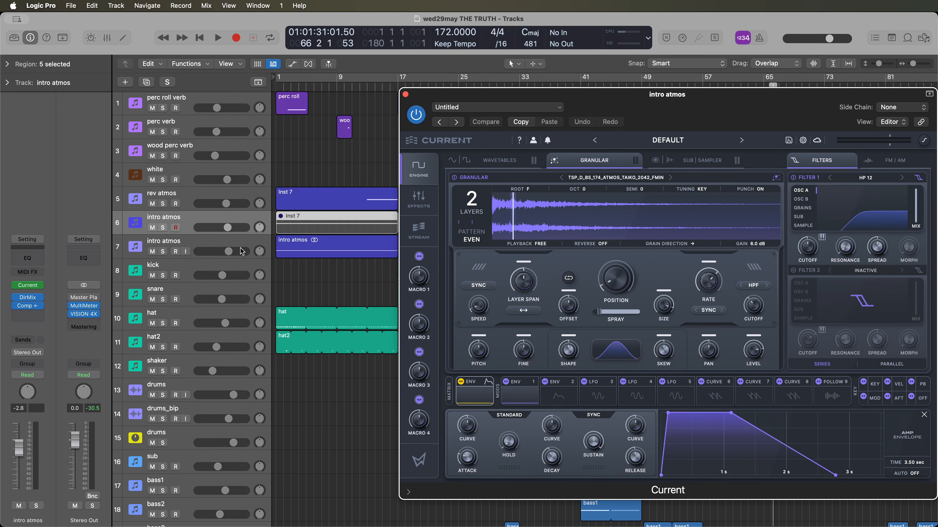
key("space")
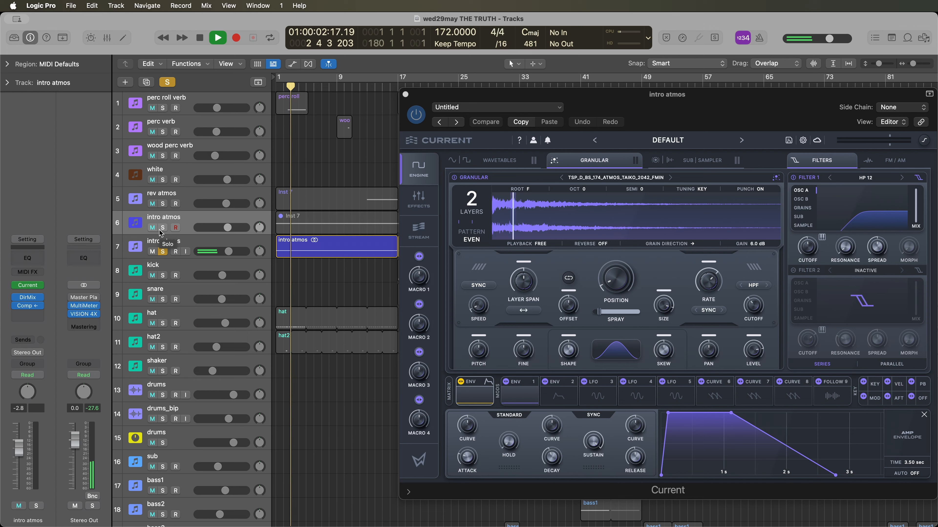
left_click(163, 251)
key("space")
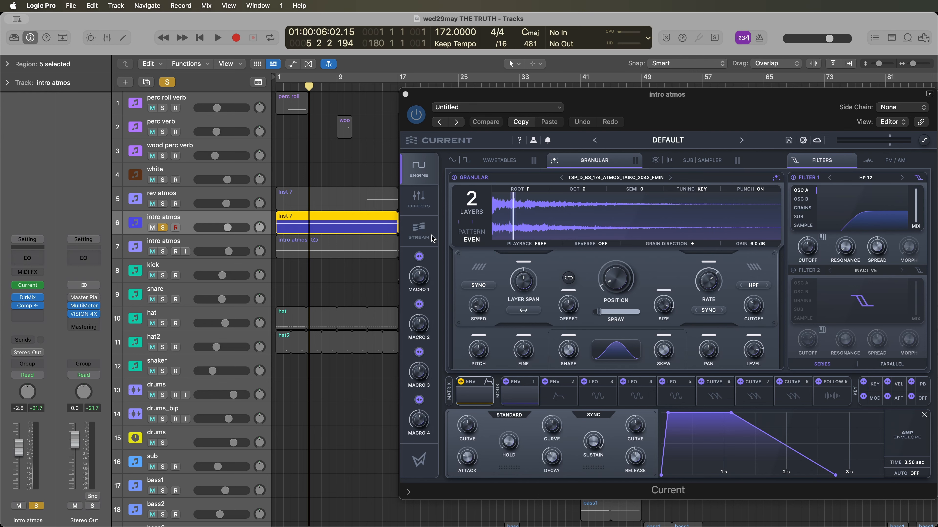
- Glance at the effects page of Current, and listen to the soloed intro atmos MIDI track from bar 1 on the granular engine
left_click(425, 204)
left_click(423, 175)
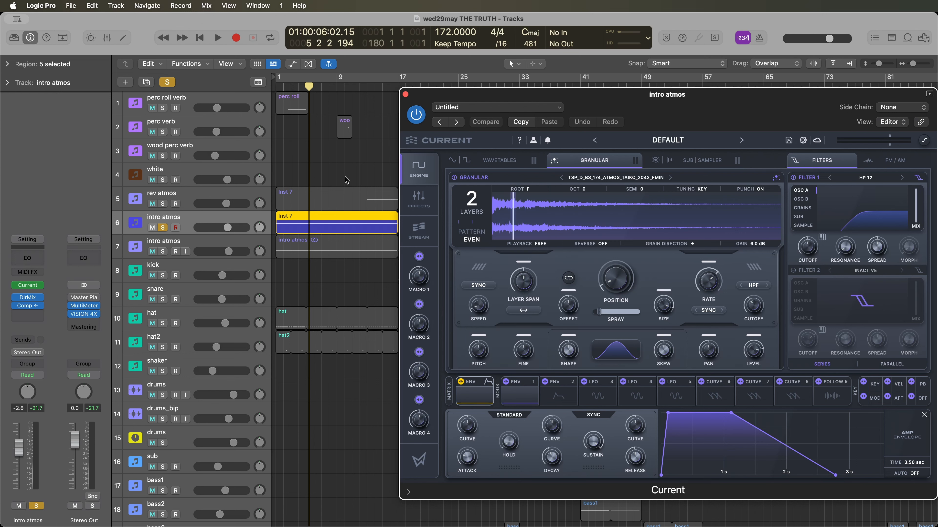
left_click(276, 87)
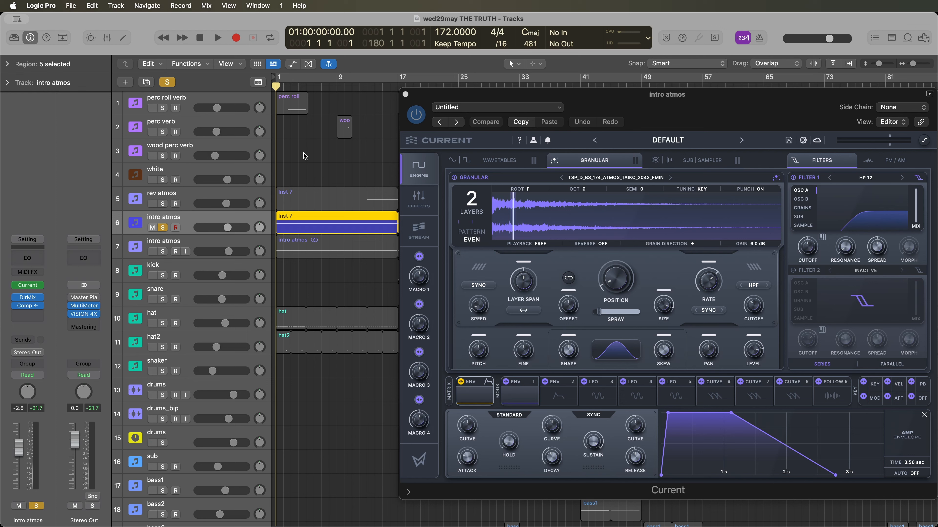
key("space")
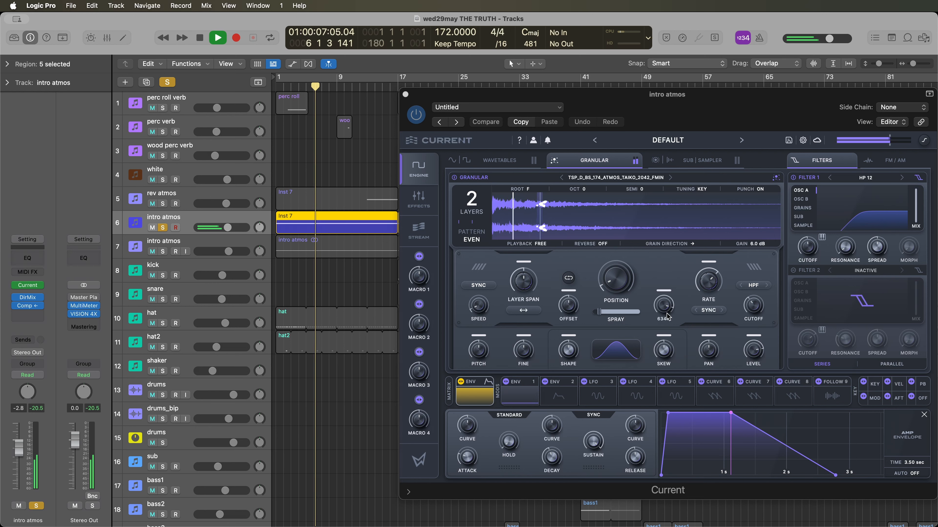
key("space")
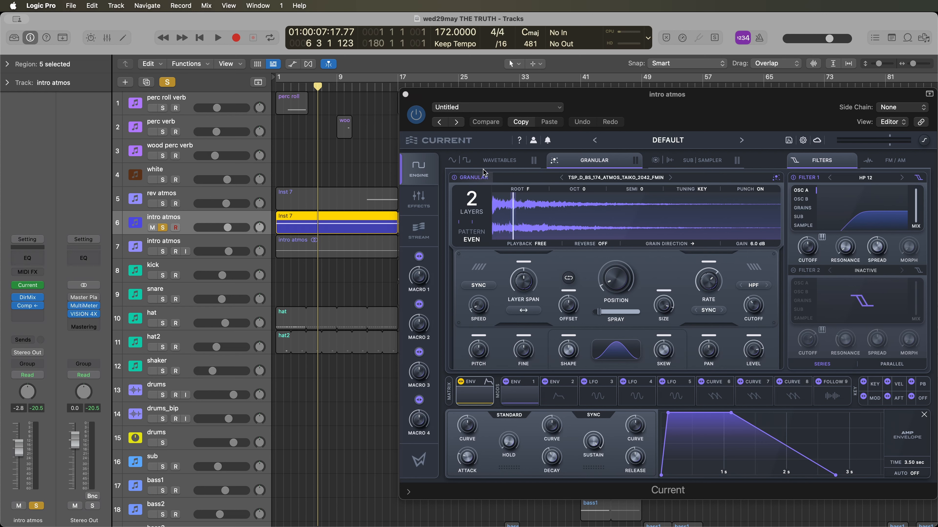
- Look at the wavetables and granular pages, and close the Current instrument and unsolo the intro atmos MIDI track
left_click(499, 161)
left_click(595, 162)
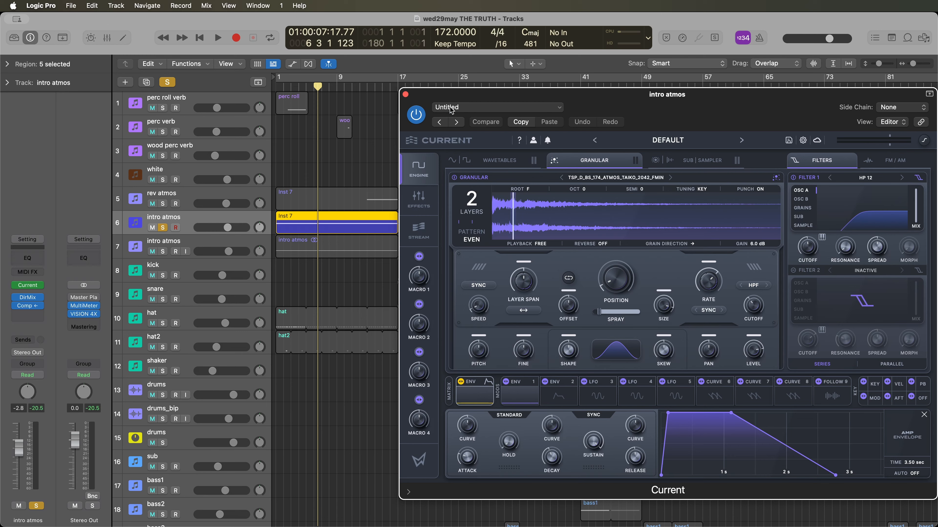
left_click(405, 94)
left_click(162, 228)
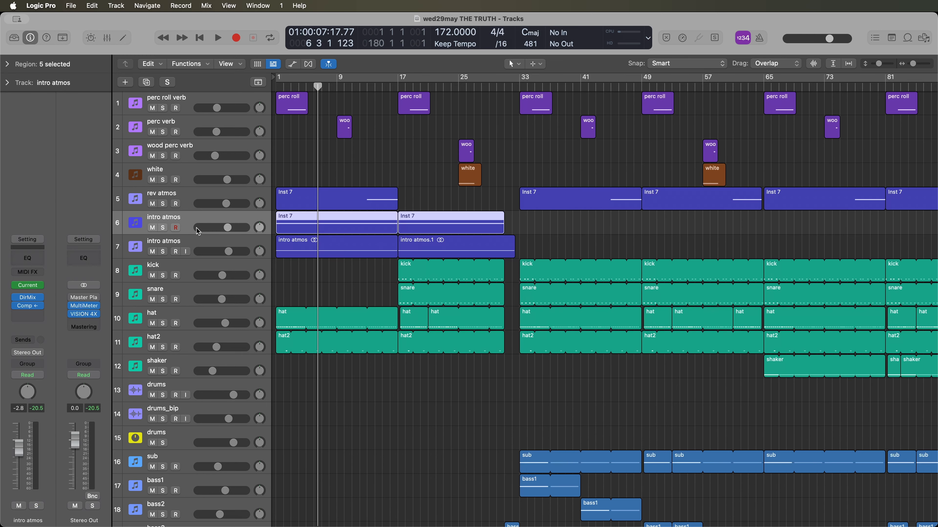
- Mute all the MIDI regions on the intro atmos instrument track again
left_click(235, 244)
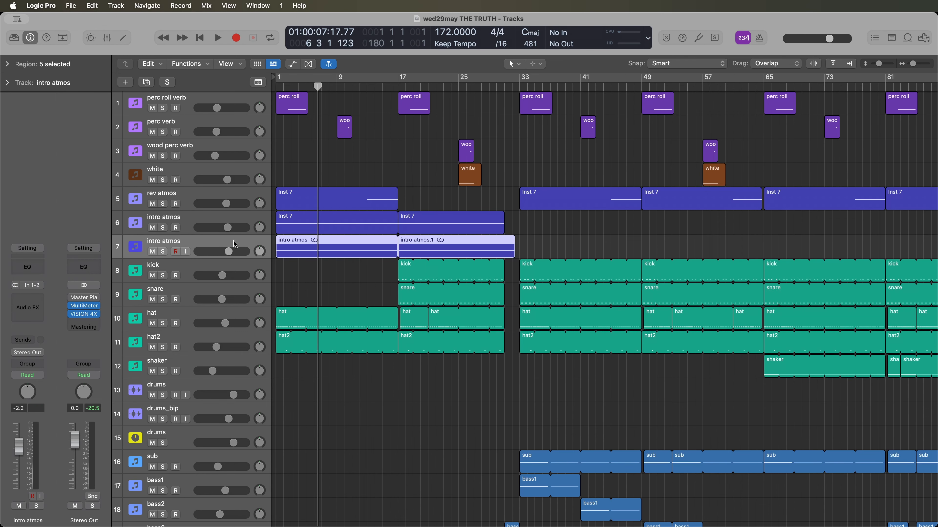
left_click(204, 218)
key("ctrl+m")
scroll(343, 261, "down", 5)
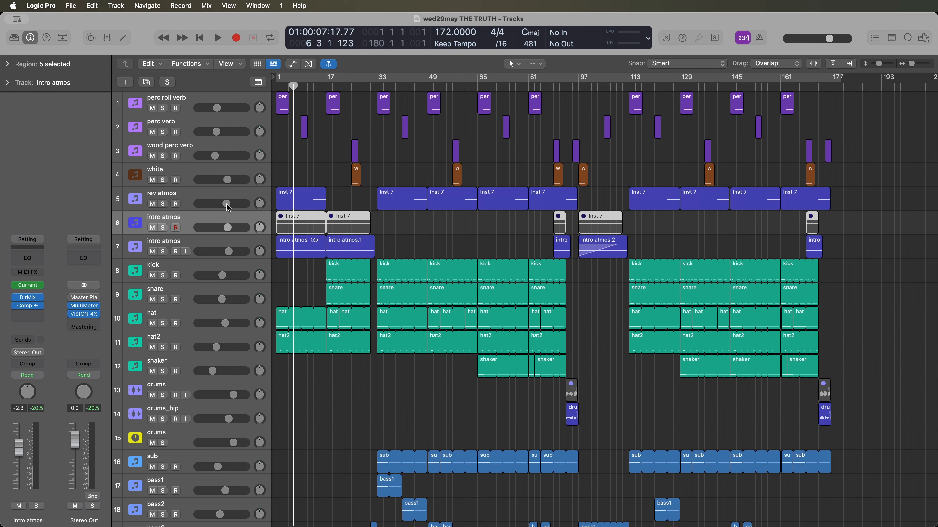
- Select and solo the rev atmos track and play it from about bar 11
left_click(207, 199)
left_click(161, 205)
scroll(323, 234, "up", 5)
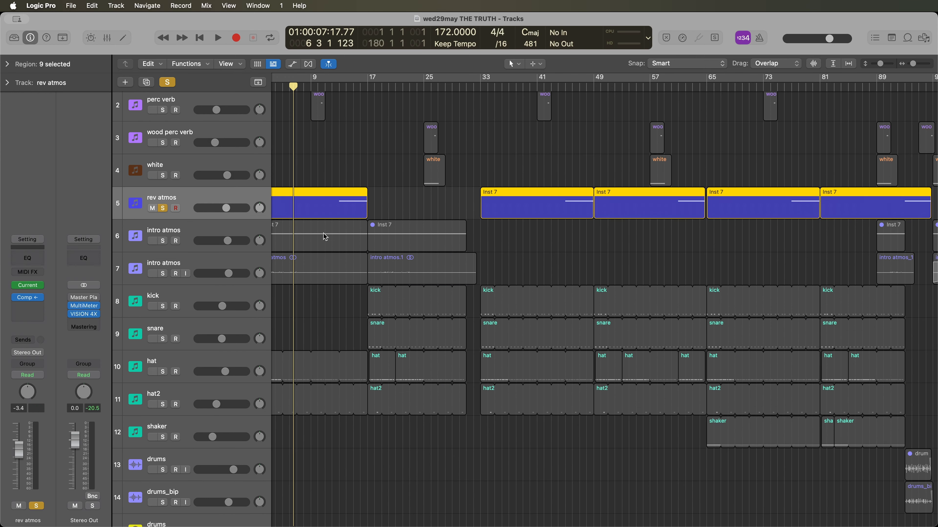
left_click(330, 90)
key("space")
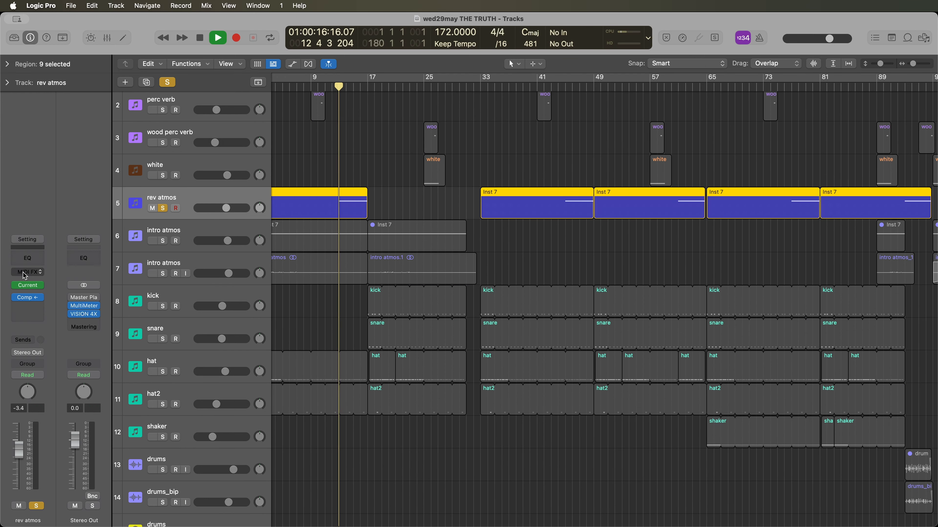
- Open the Current instrument on the rev atmos track, stop playback and show the reversed sample in its granular engine
left_click(28, 285)
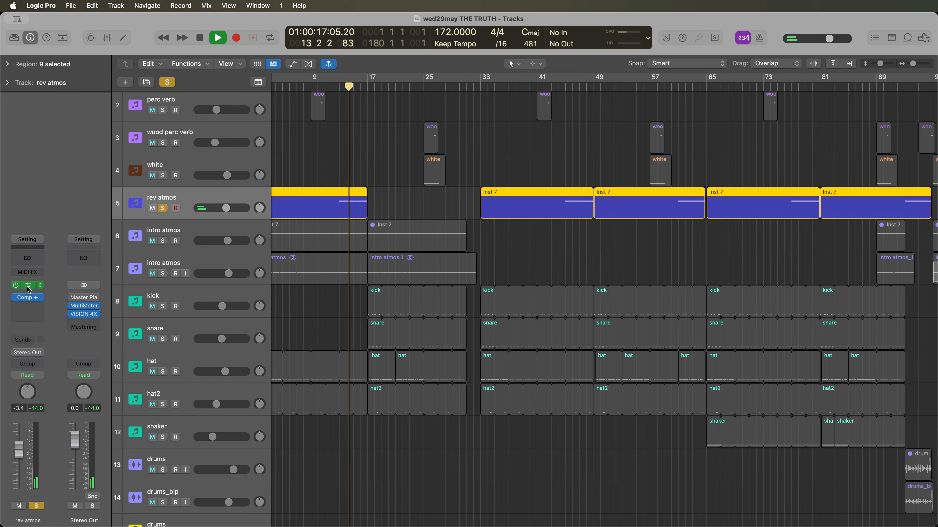
left_click_drag(587, 133, 710, 131)
key("space")
left_click(608, 187)
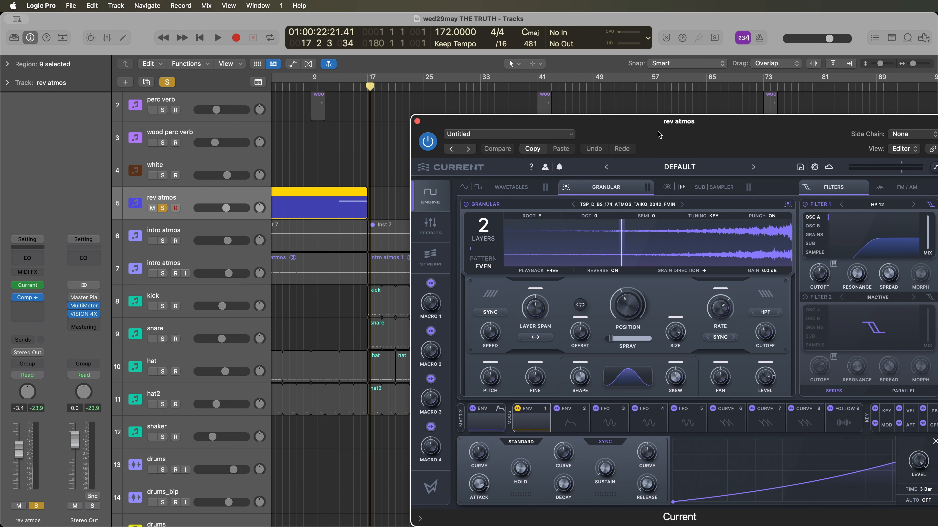
left_click_drag(661, 130, 618, 130)
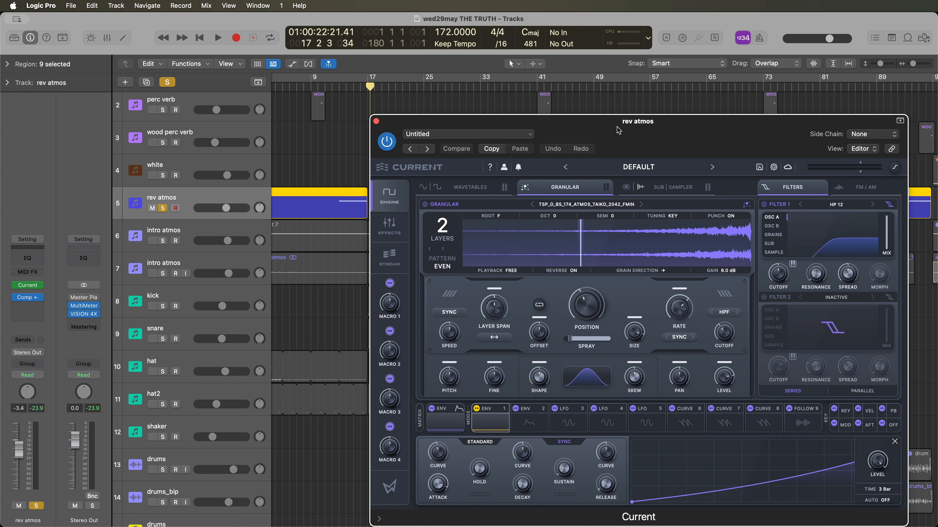
left_click_drag(617, 127, 597, 108)
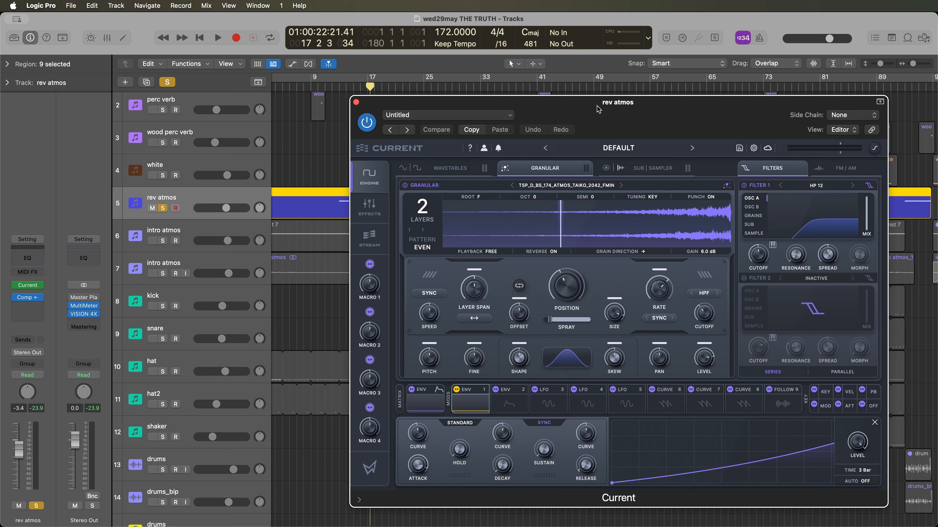
- Listen to the rev atmos track from bar 13 while watching the granular engine, and stop playback
left_click(338, 89)
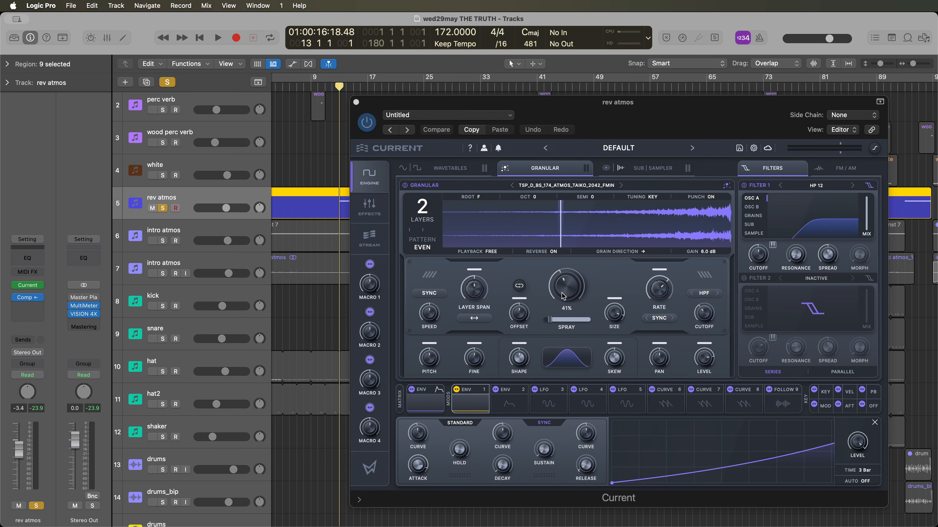
key("space")
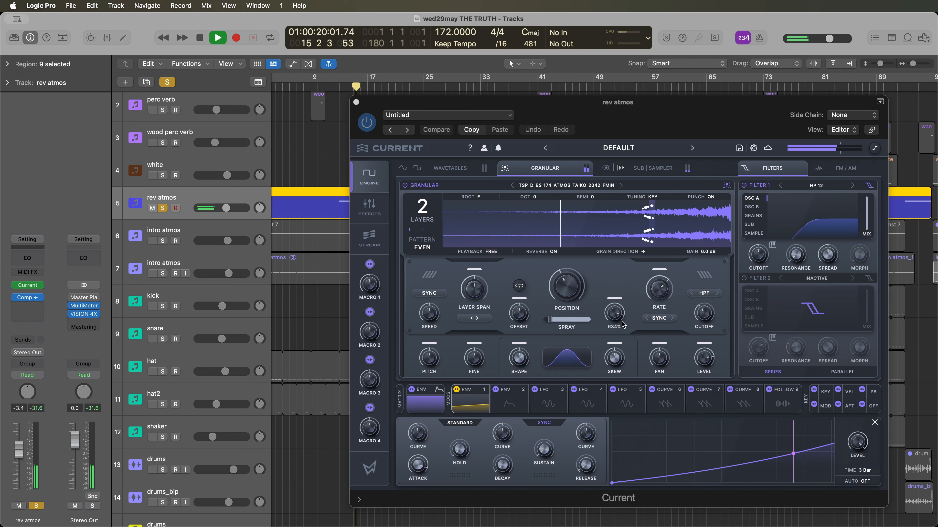
left_click_drag(595, 117, 642, 120)
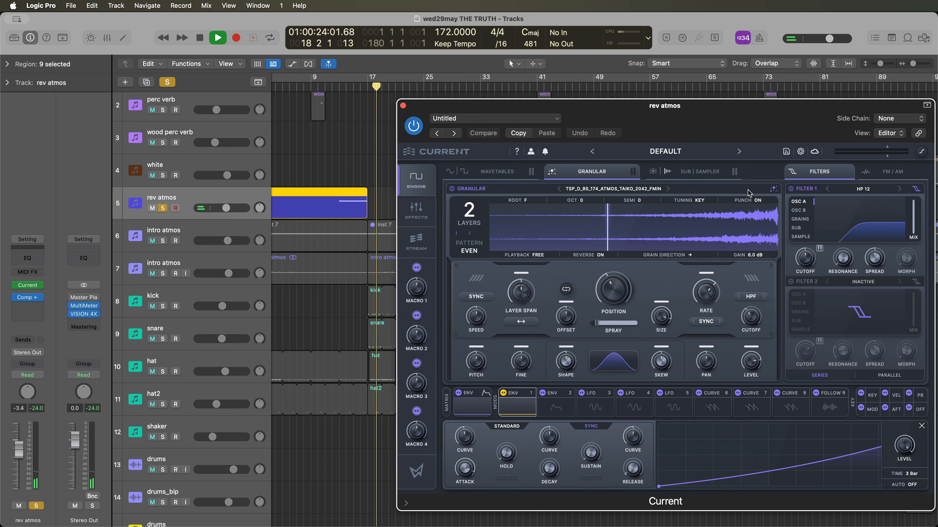
left_click_drag(709, 105, 800, 104)
key("space")
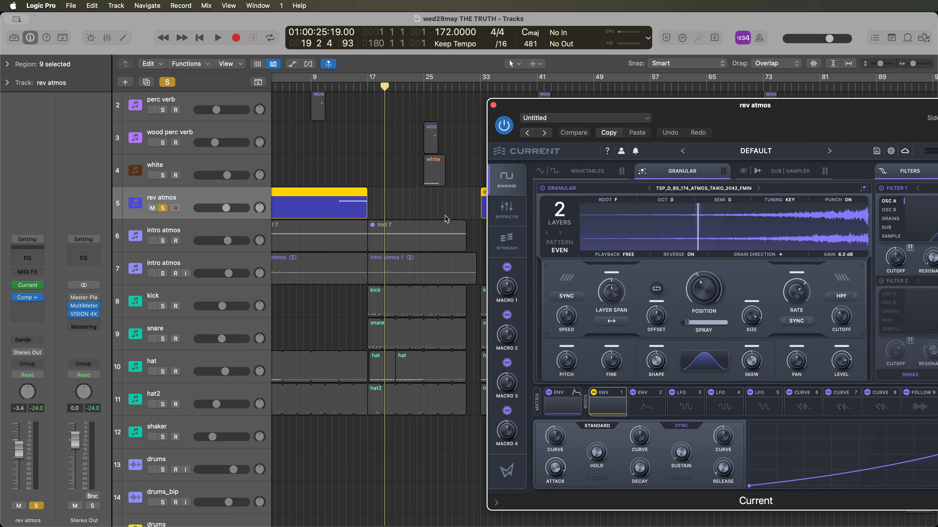
- Inspect the white noise sampler of the rev atmos instrument and the envelope 1 modulation on its level
left_click(797, 170)
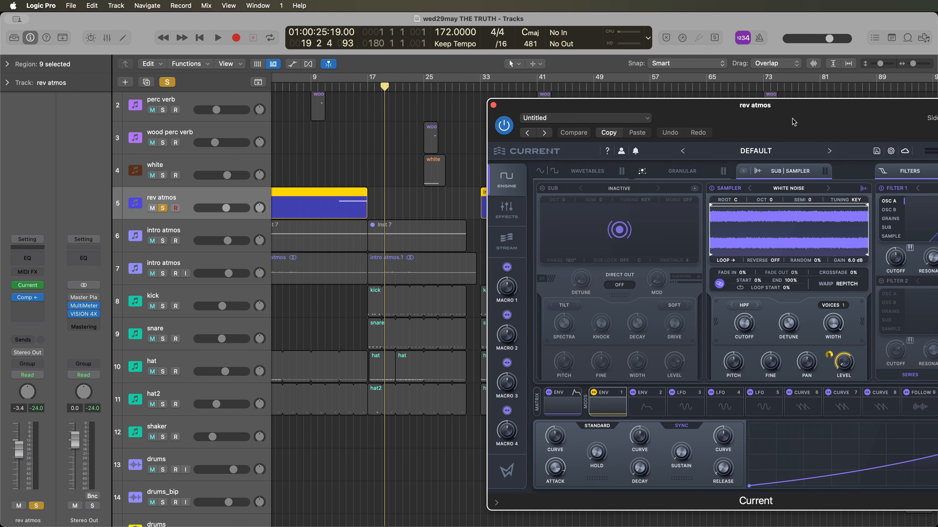
left_click_drag(795, 107, 553, 119)
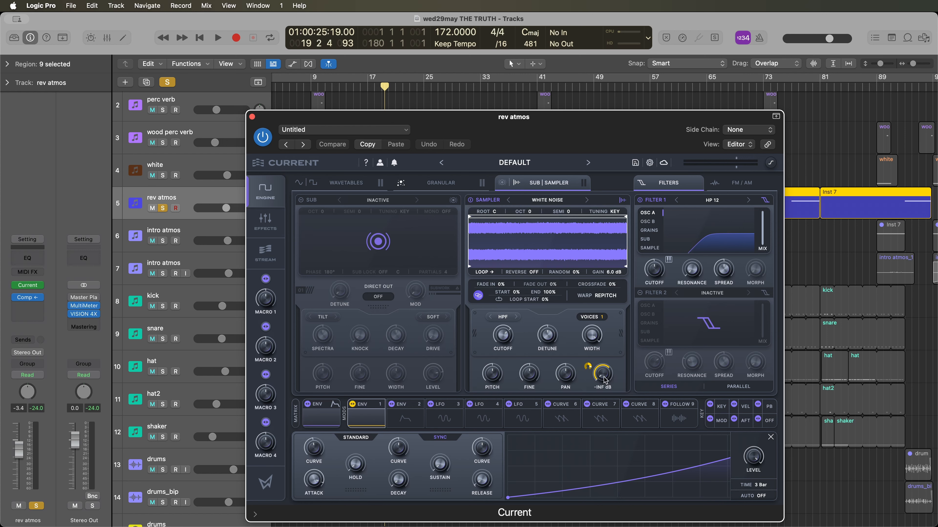
left_click(368, 421)
left_click(368, 420)
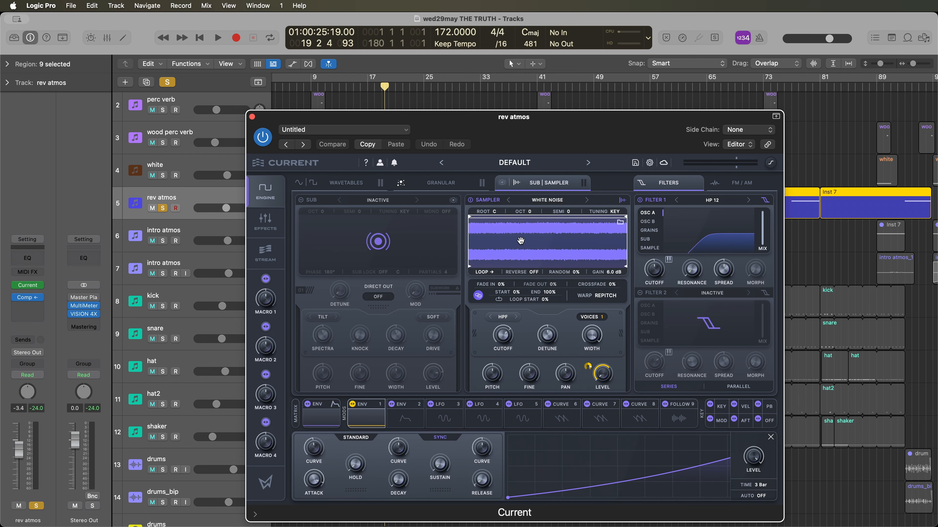
- Listen to the rev atmos track again from bar 12, and close its instrument window and unsolo the track
left_click_drag(478, 121, 867, 150)
left_click(332, 89)
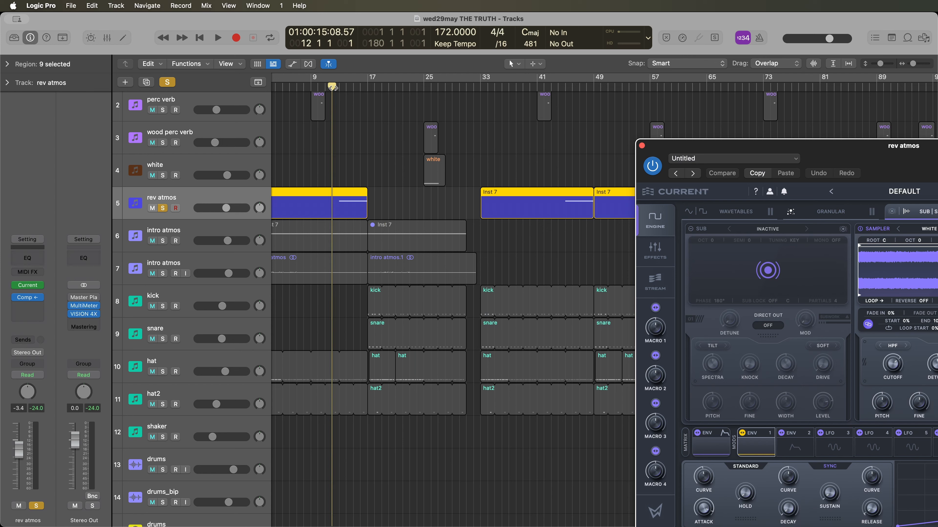
key("space")
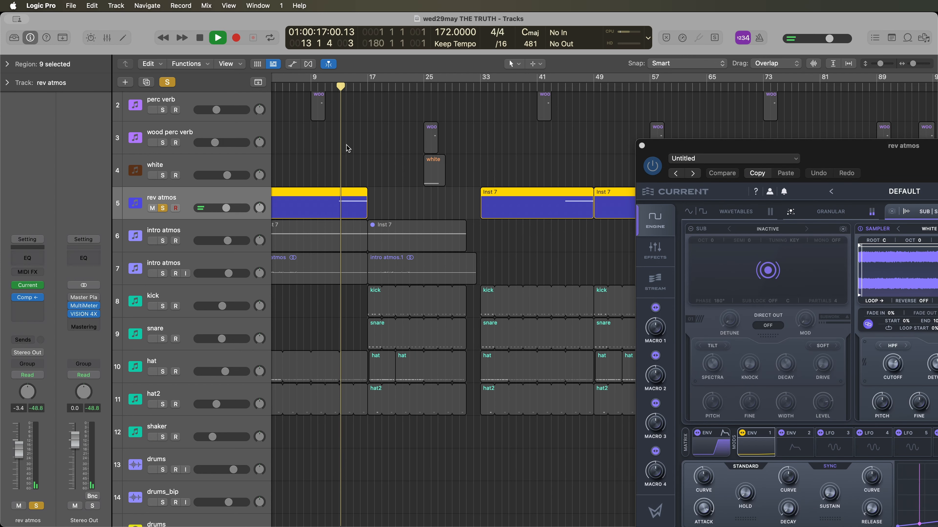
left_click_drag(805, 152, 578, 148)
left_click(414, 141)
key("space")
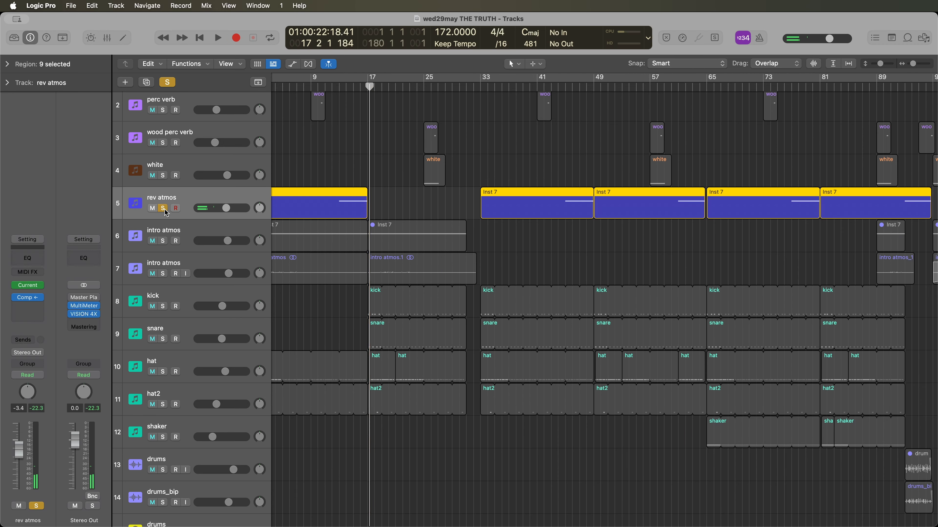
left_click(163, 209)
- Solo the sub track, open its Current instrument and listen to the sub bass from around bar 33
scroll(589, 218, "down", 5)
scroll(588, 218, "down", 2)
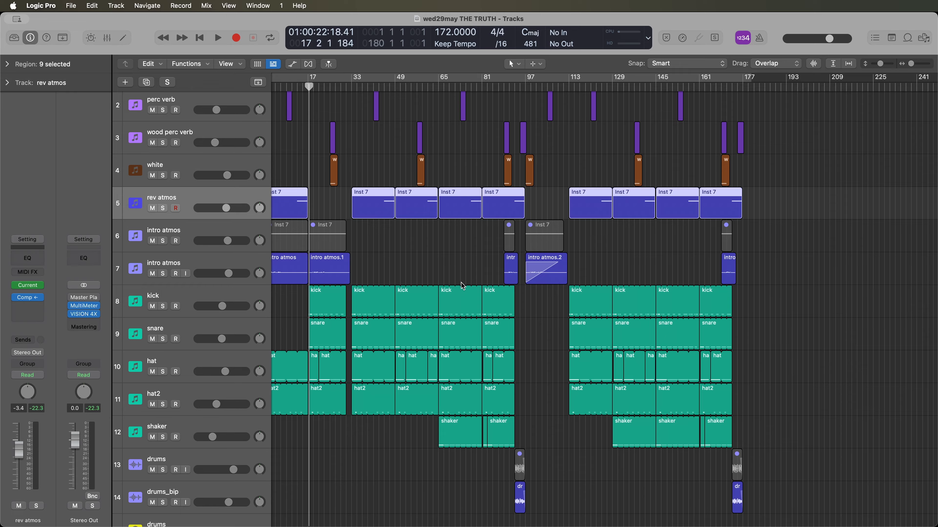
scroll(461, 284, "up", 5)
scroll(460, 283, "down", 8)
left_click(181, 266)
left_click(162, 278)
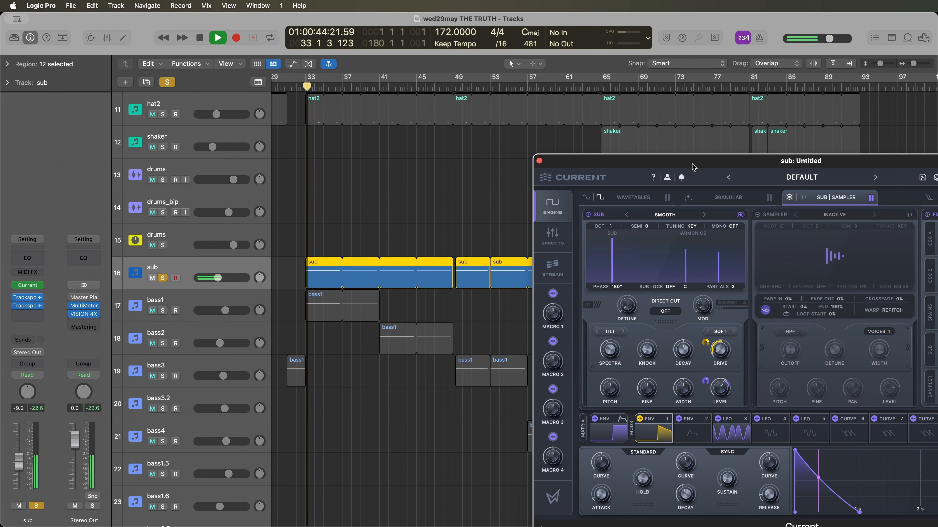
left_click_drag(695, 164, 536, 135)
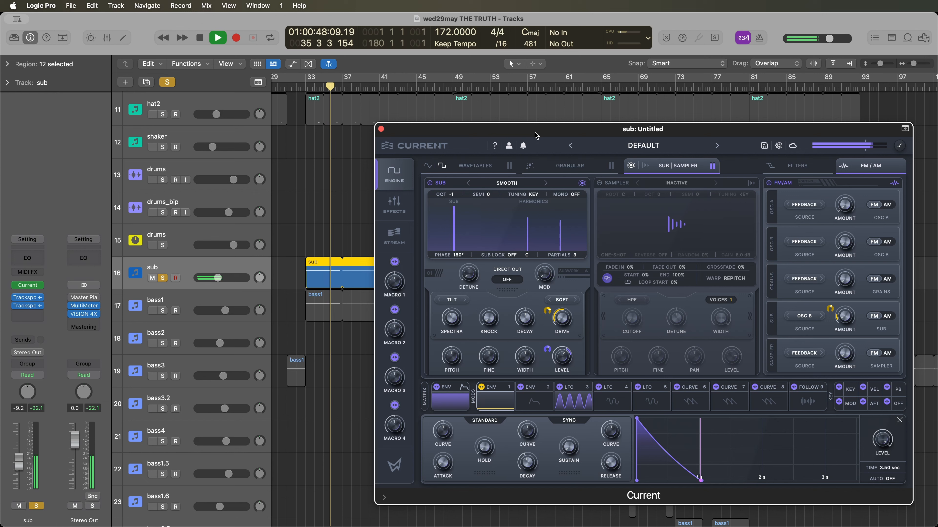
key("space")
- Inspect the sub oscillator's drive, level, harmonics and spectra controls in the Current instrument
mouse_move(572, 314)
mouse_move(571, 352)
mouse_move(545, 246)
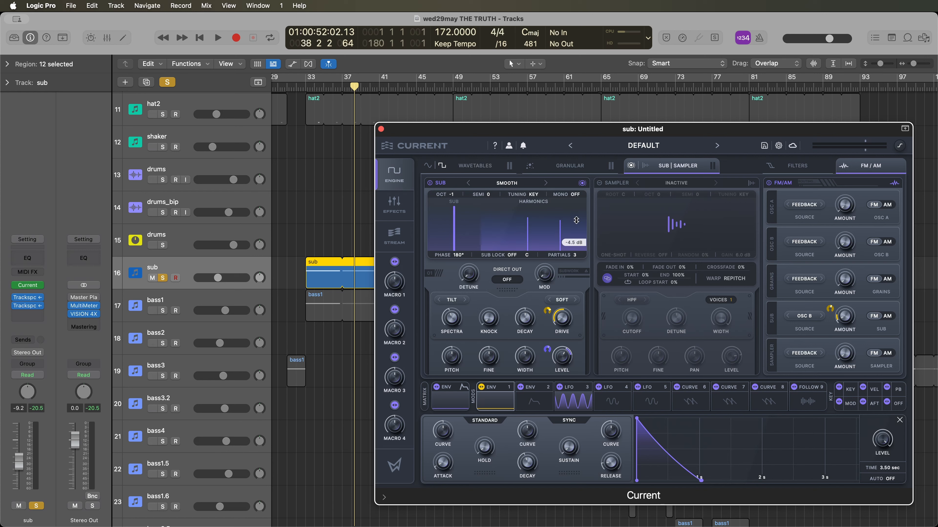
mouse_move(575, 253)
left_mouse_down()
mouse_move(566, 122)
mouse_move(561, 247)
left_mouse_up()
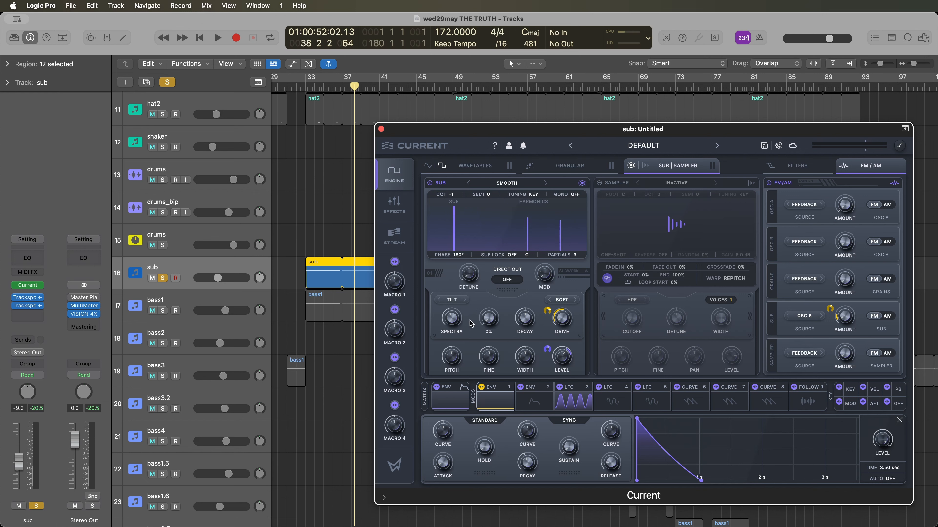
mouse_move(457, 314)
left_mouse_down()
mouse_move(458, 340)
mouse_move(460, 321)
left_mouse_up()
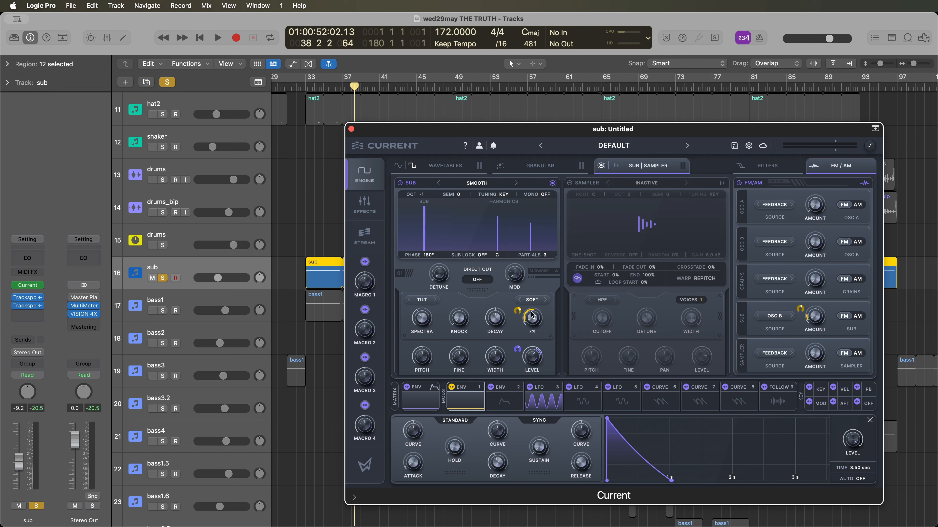
- Listen to the soloed sub track once more from just before bar 33 and stop playback
left_click(302, 90)
key("space")
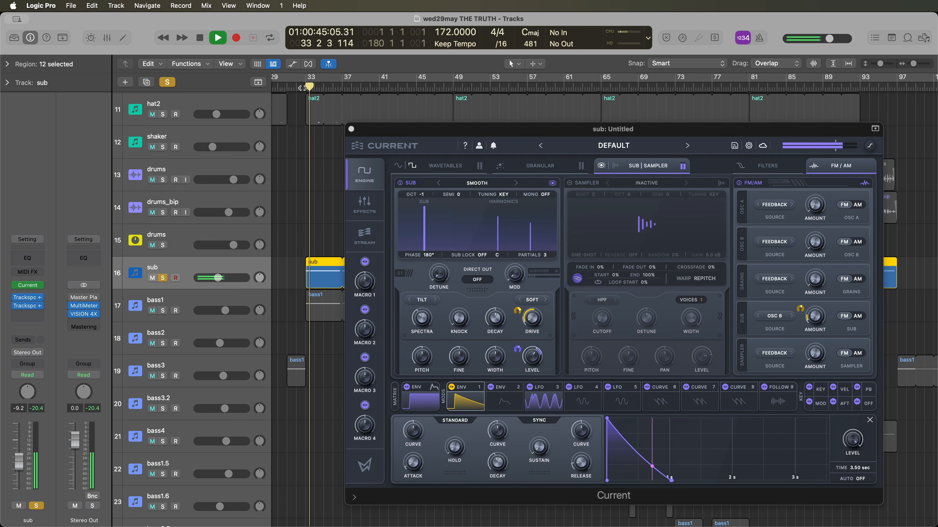
key("space")
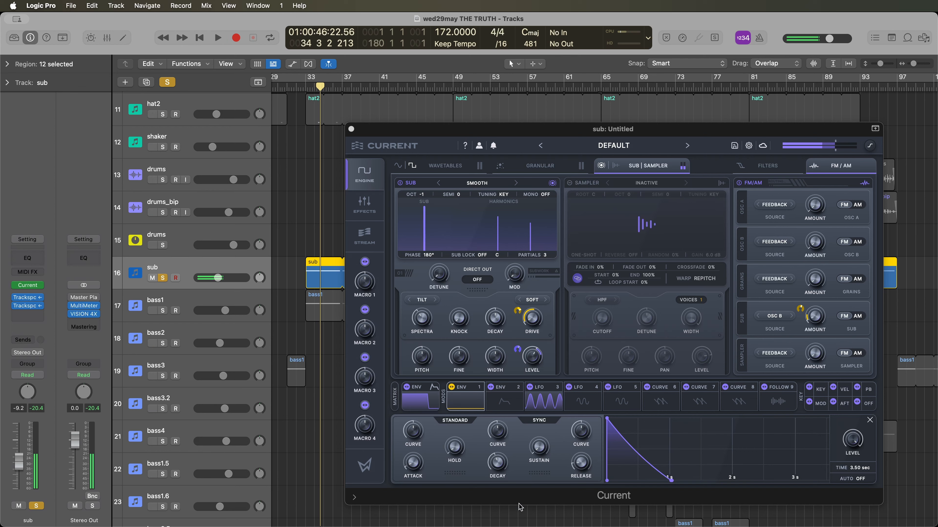
- Inspect LFO 3, envelope 1 and the oscillator B wavetable in the sub track's Current instrument, with the playhead at bar 33
left_click(543, 399)
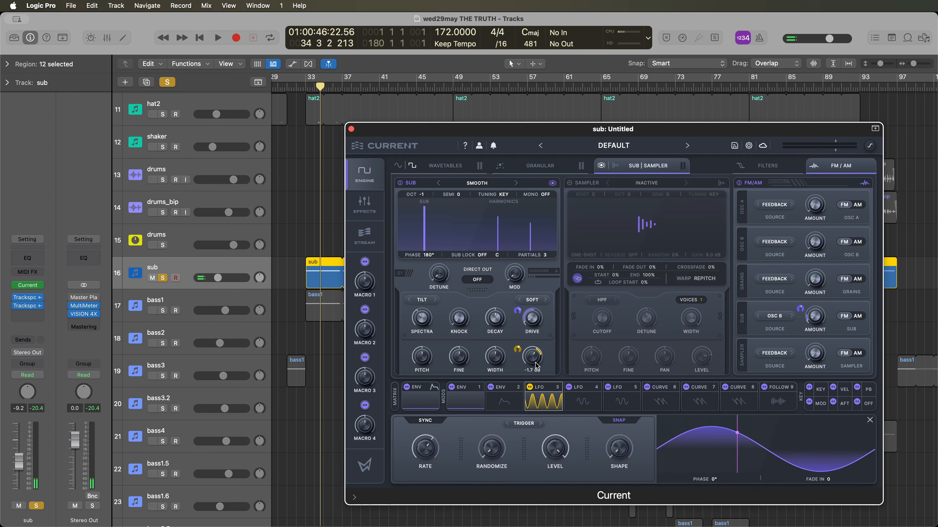
left_click(305, 89)
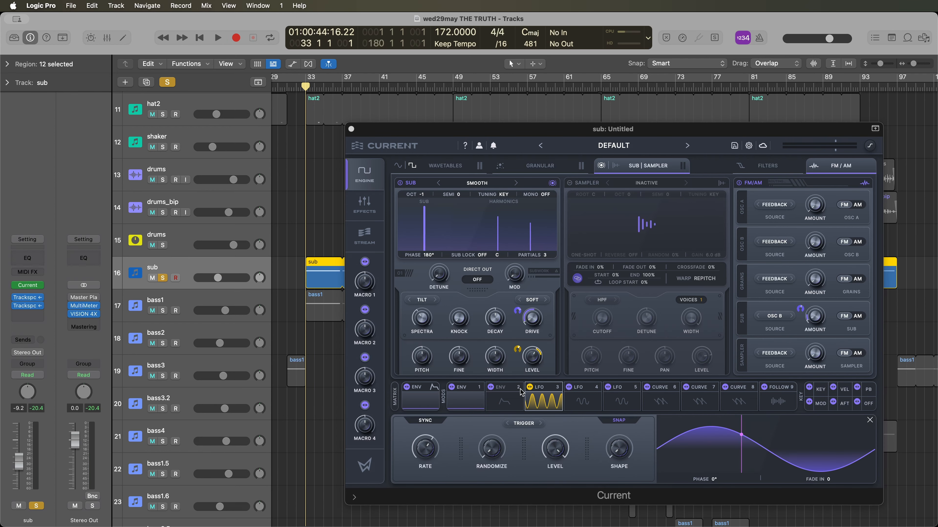
left_click(466, 395)
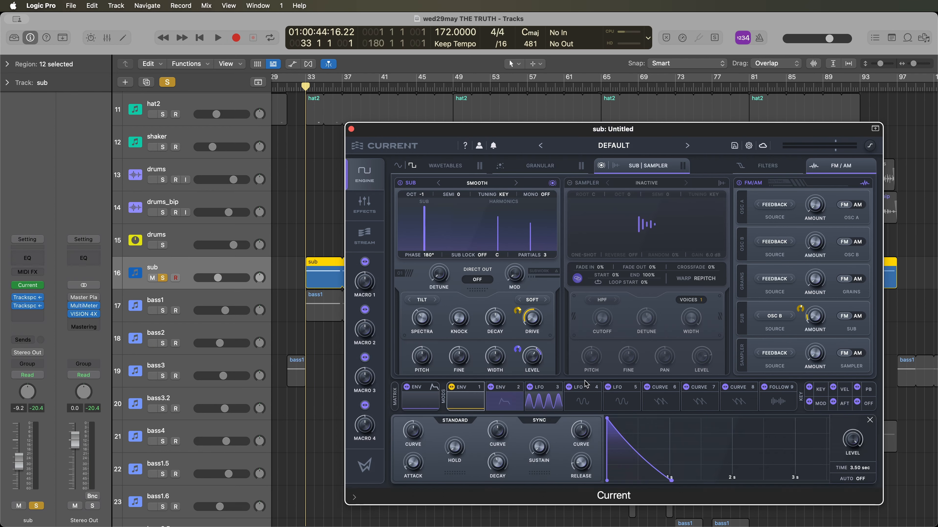
left_click(432, 167)
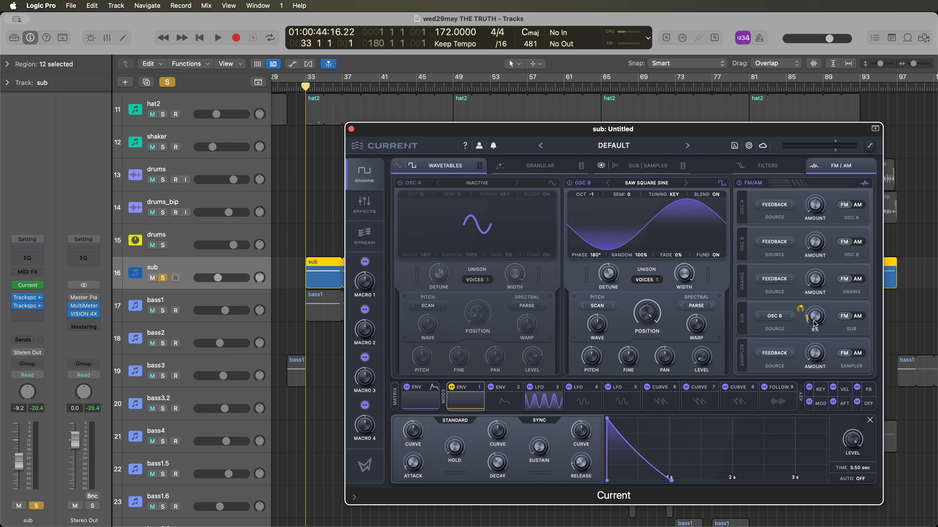
- Listen to the sub bass again from bar 33 with the sub oscillator shown, and close its instrument window and unsolo the track
key("space")
left_click(648, 166)
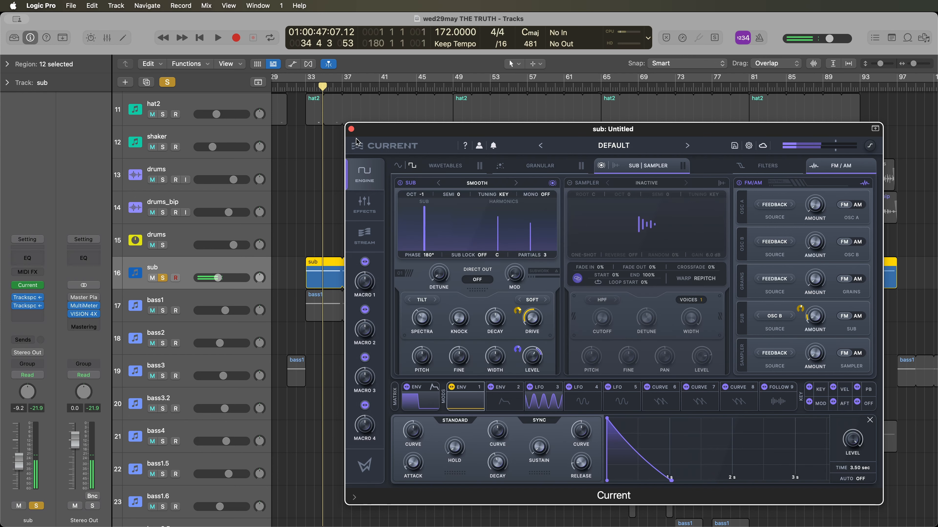
left_click(351, 129)
left_click(163, 277)
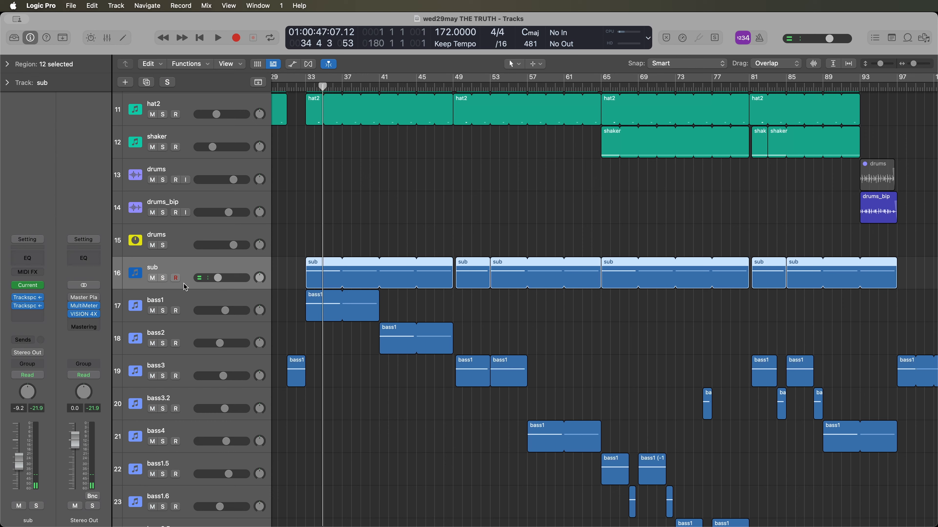
- Solo all the bass tracks from bass1 down to bass2.5
left_click(165, 300)
left_click(163, 311)
scroll(430, 519, "down", 3)
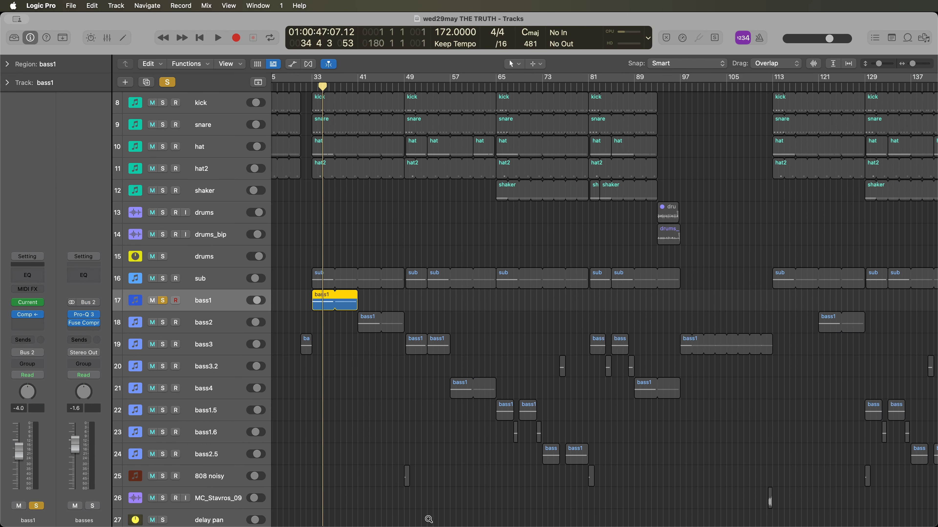
left_click_drag(162, 322, 168, 454)
- Listen to the soloed bass tracks from about bar 31 to bar 42, and stop playback and clear the solos
key("super+Right")
key("super+Right")
scroll(311, 406, "left", 1)
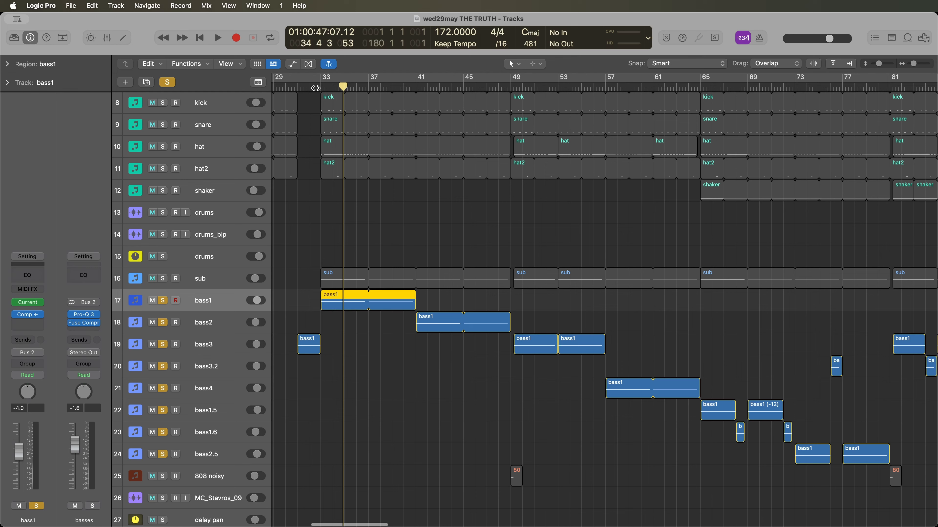
double_click(299, 88)
scroll(319, 291, "up", 3)
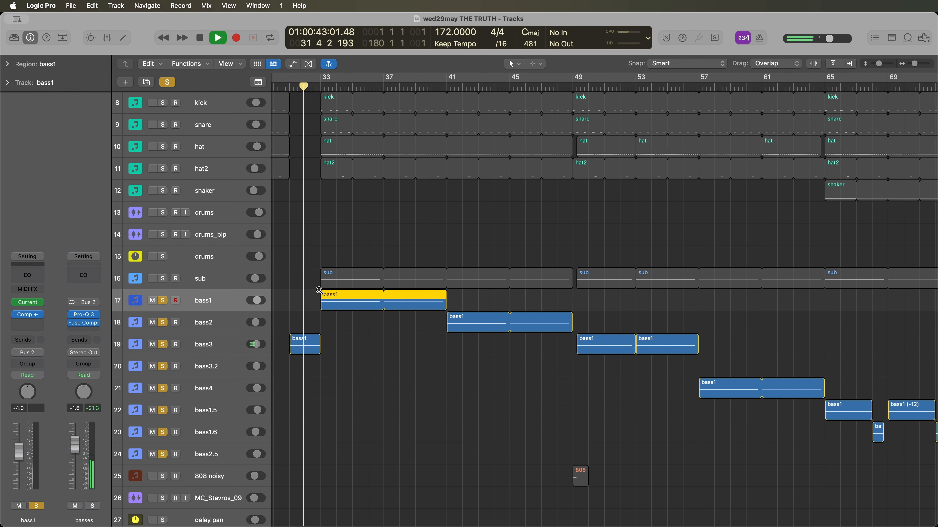
scroll(318, 291, "up", 2)
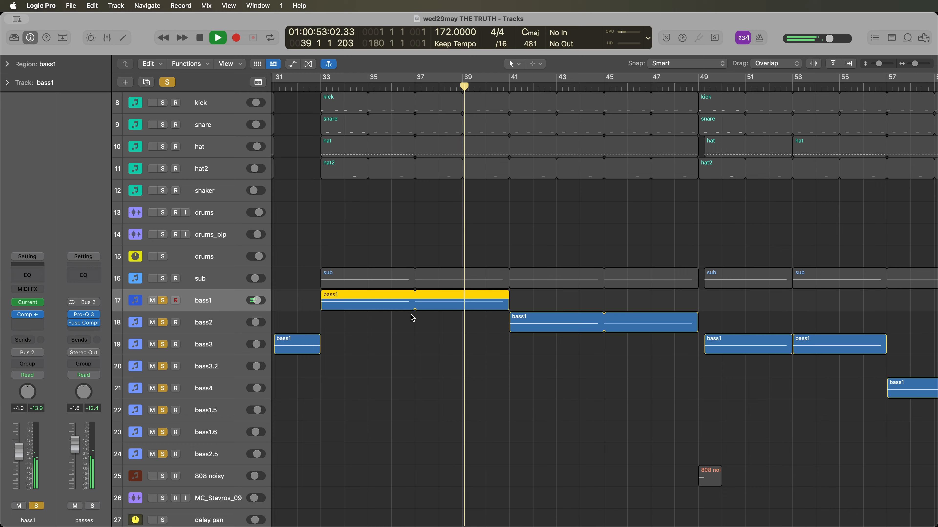
key("super+Left")
key("super+Left")
scroll(501, 318, "right", 2)
scroll(500, 313, "left", 1)
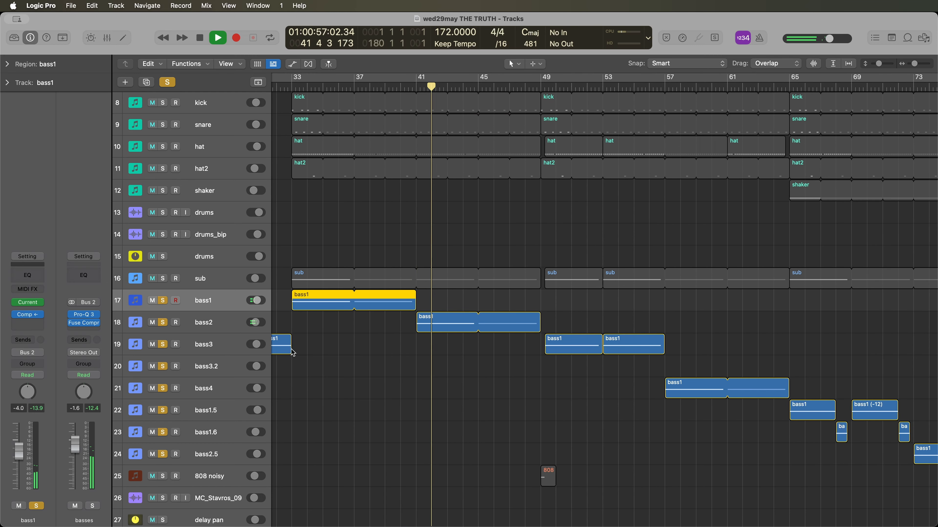
key("space")
key("s")
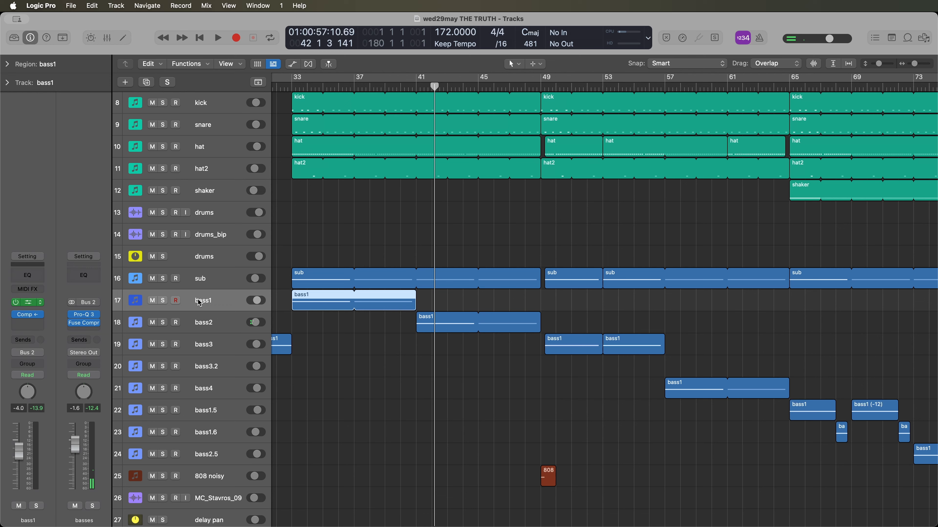
- Open the bass1 track's Current instrument and set a cycle range from bar 33 to bar 41
left_click_drag(825, 173, 741, 118)
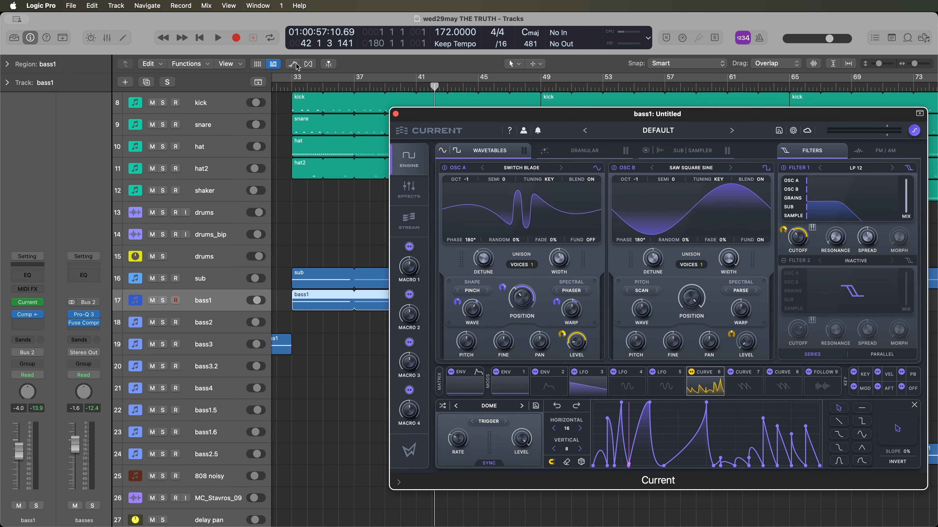
left_click_drag(295, 80, 416, 80)
left_click_drag(469, 119, 342, 119)
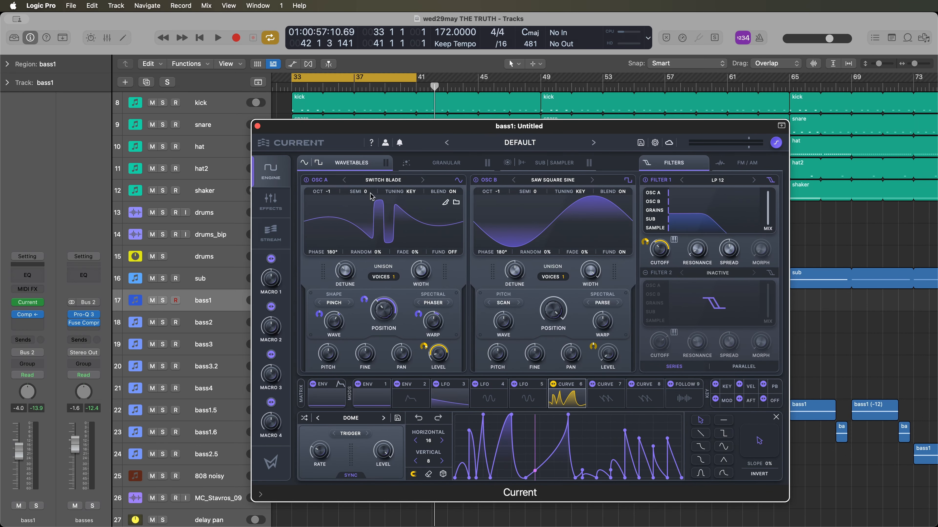
- Inspect how envelope 1 modulates oscillator A's wavetable position on bass1 while listening to the cycled section
left_click(374, 398)
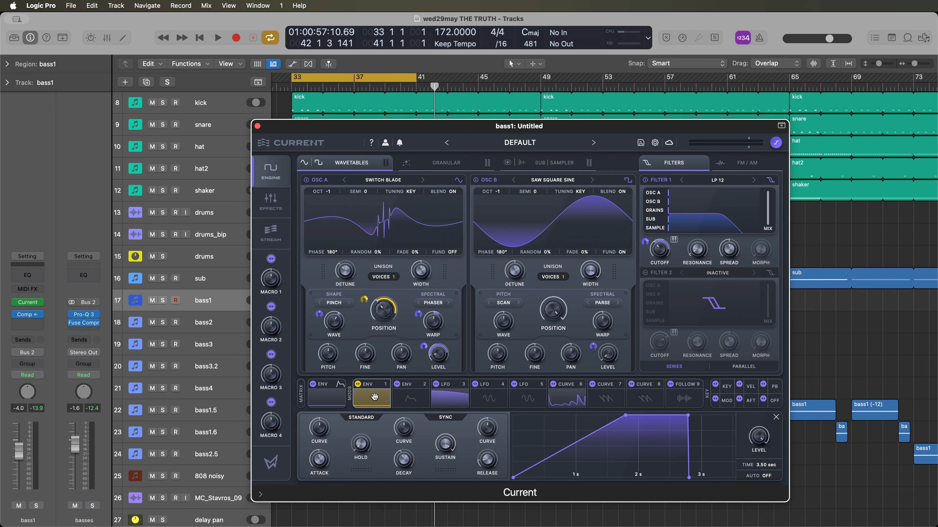
mouse_move(380, 314)
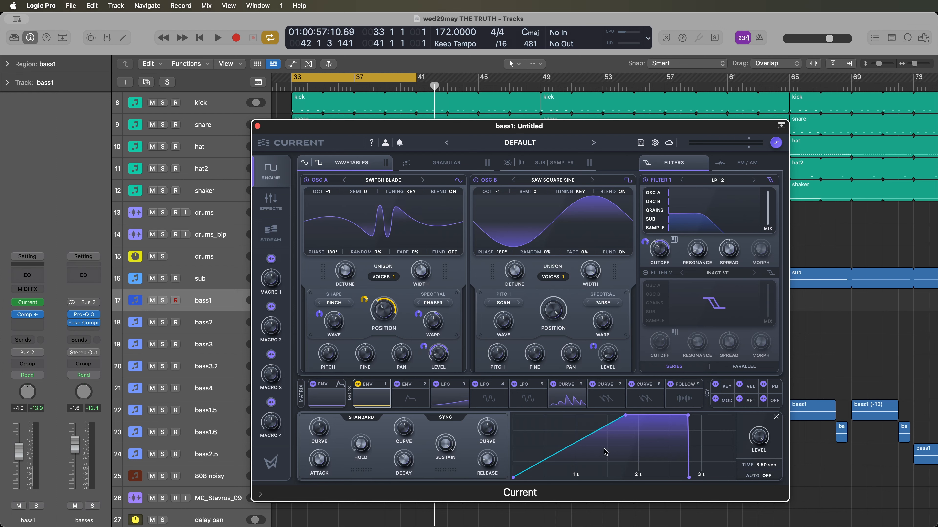
key("space")
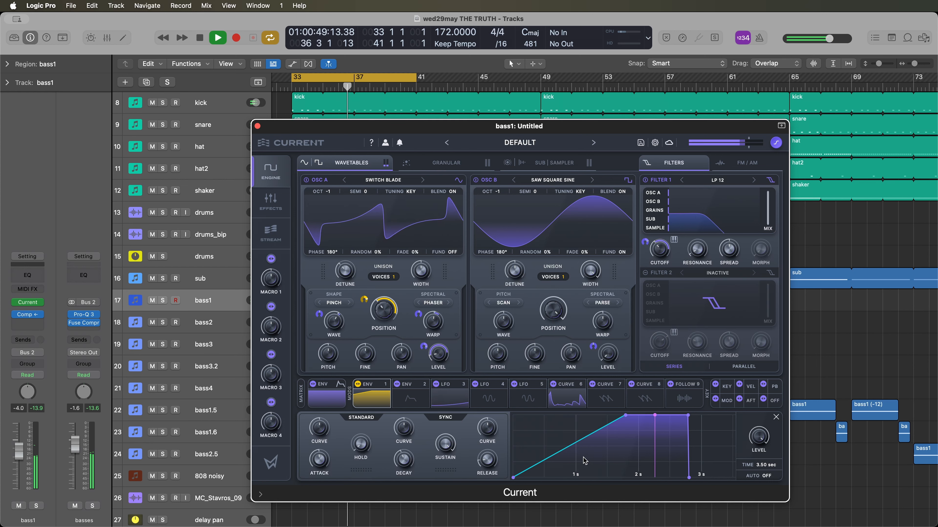
key("space")
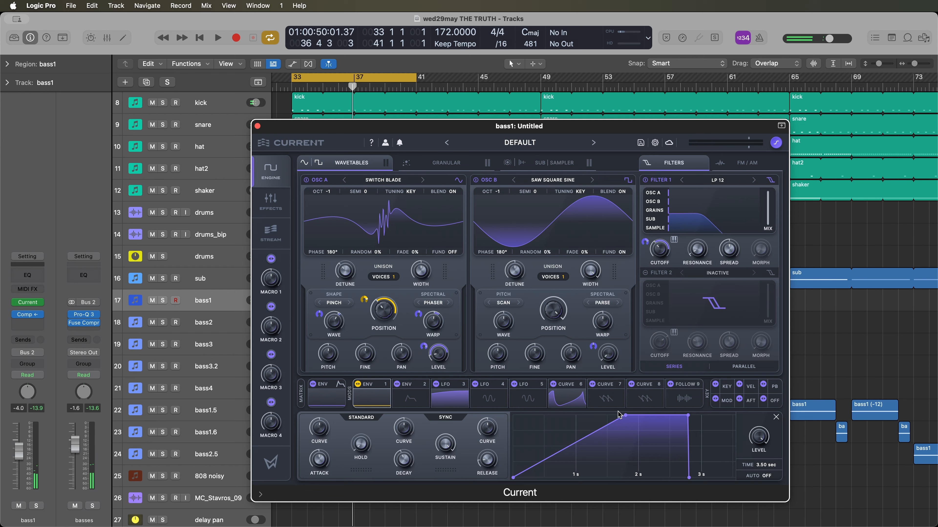
- Inspect LFO 3's modulation of oscillator A's wave and warp amounts, and look through the available spectral warp types
mouse_move(409, 130)
left_mouse_down()
mouse_move(462, 122)
mouse_move(412, 121)
left_mouse_up()
left_click(451, 395)
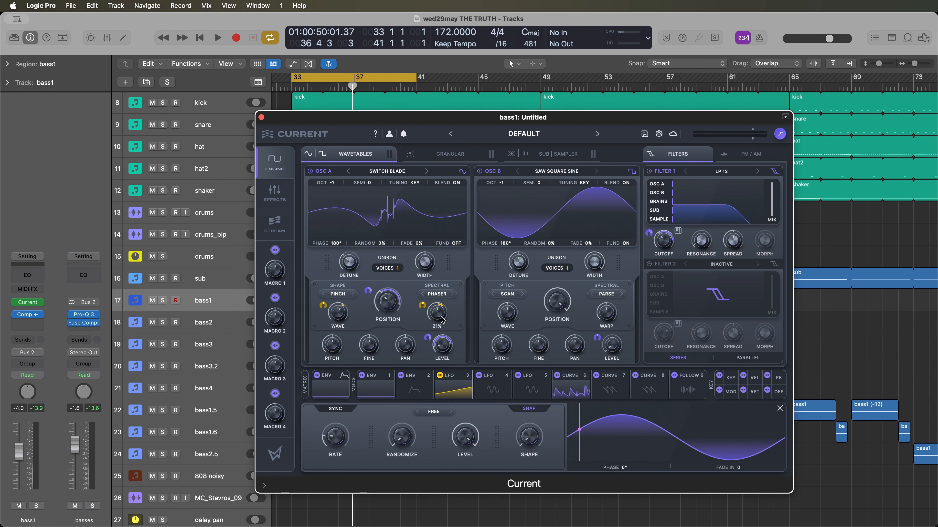
left_click(438, 297)
left_click(441, 296)
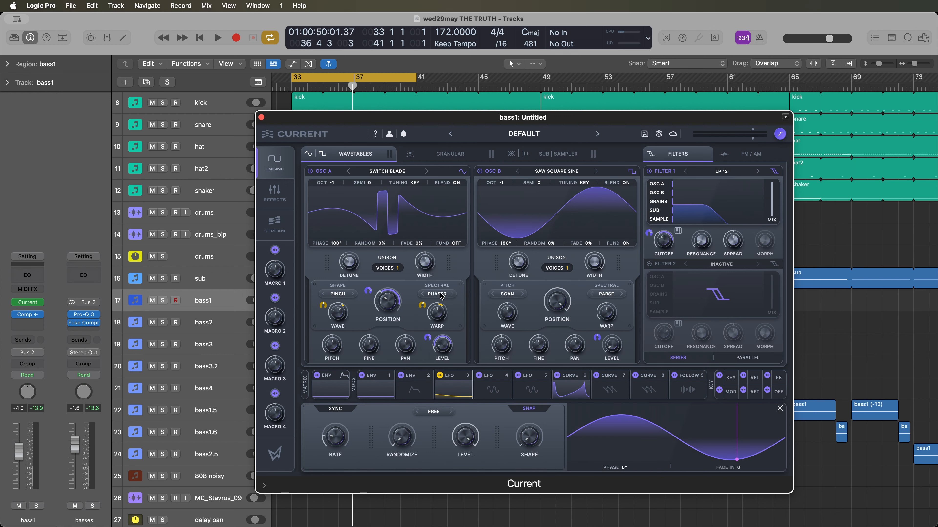
left_click(441, 295)
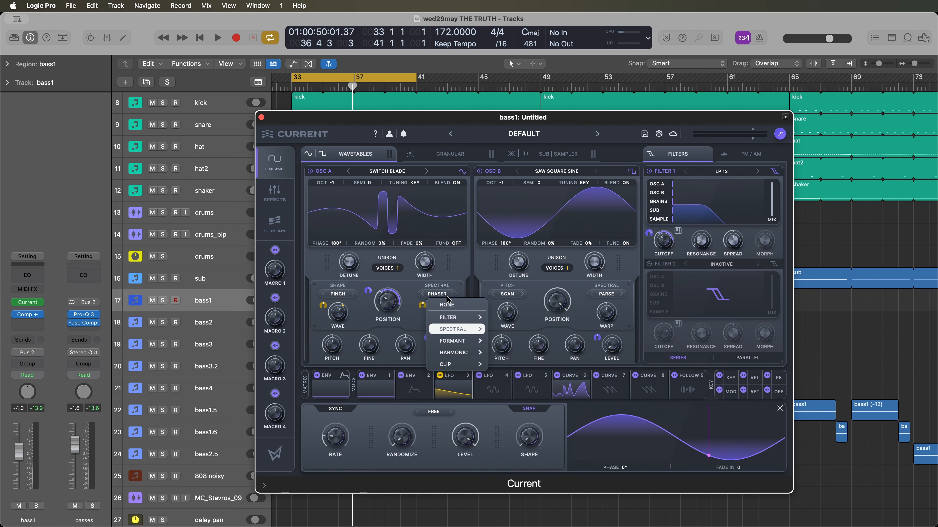
left_click(445, 304)
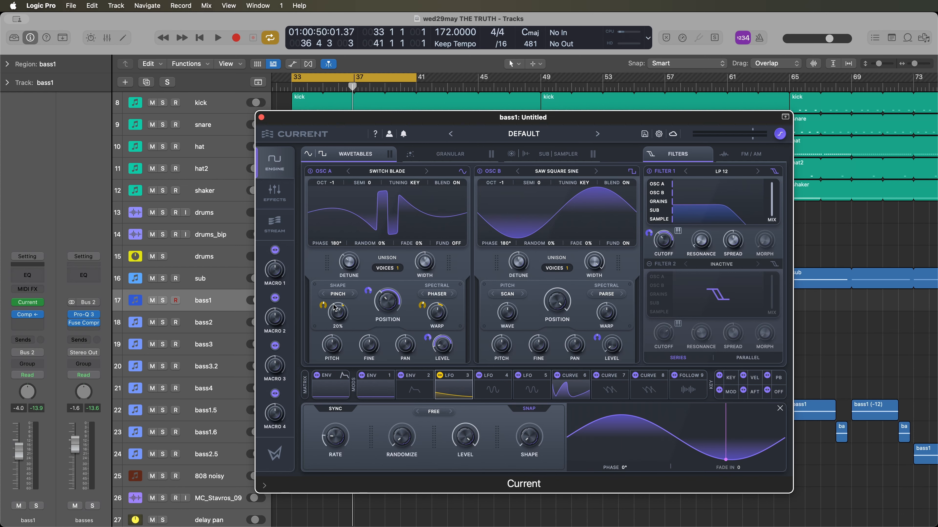
- Look through oscillator A's wave shaping categories, including Shape, Fold and Reduce, and examine the Pinch wave amount
left_click(339, 294)
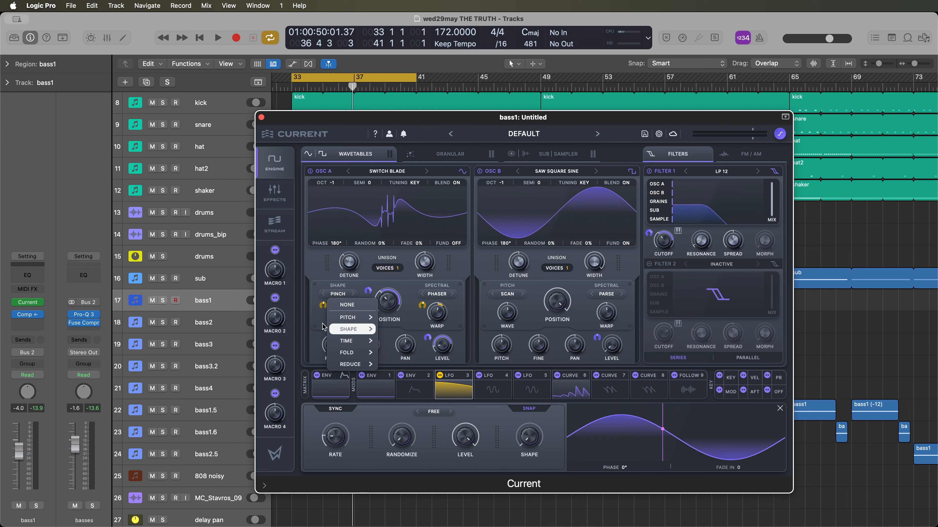
left_click(312, 329)
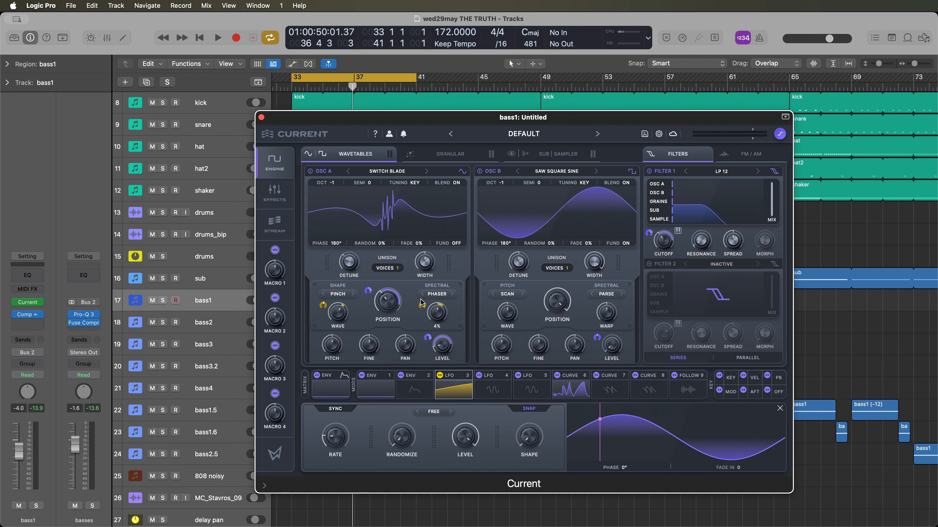
left_click(344, 294)
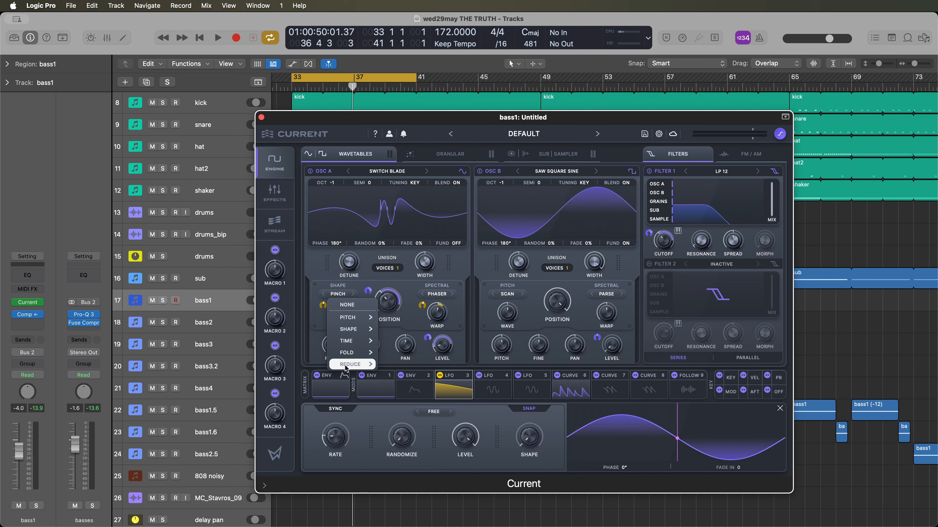
mouse_move(349, 357)
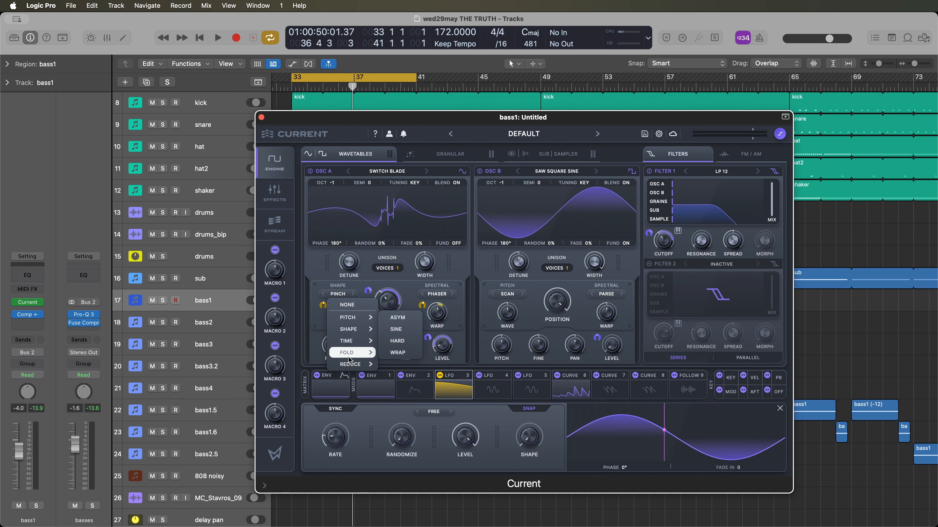
left_click(314, 285)
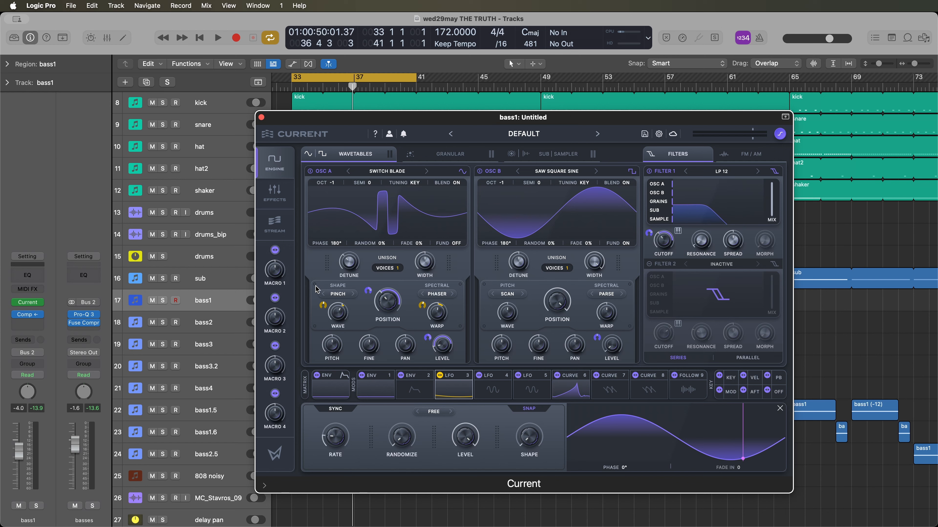
left_click_drag(338, 314, 343, 320)
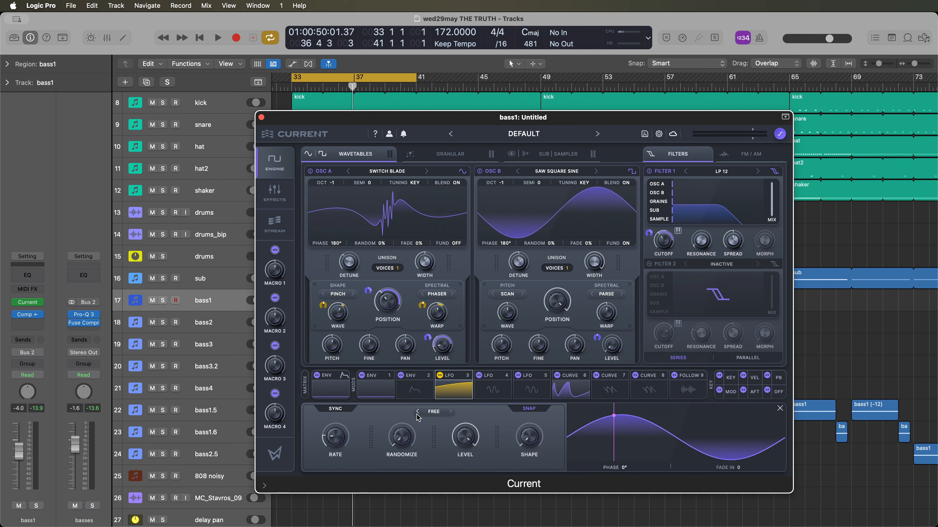
- Inspect Curve 6's modulation of the levels and filter cutoff, and review the FM/AM routing alongside LFO 3
left_click(571, 387)
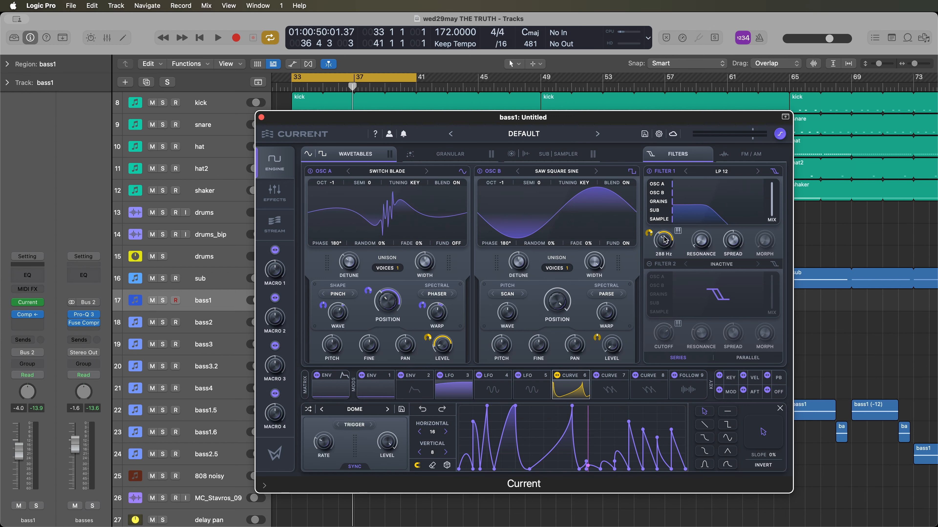
left_click(722, 153)
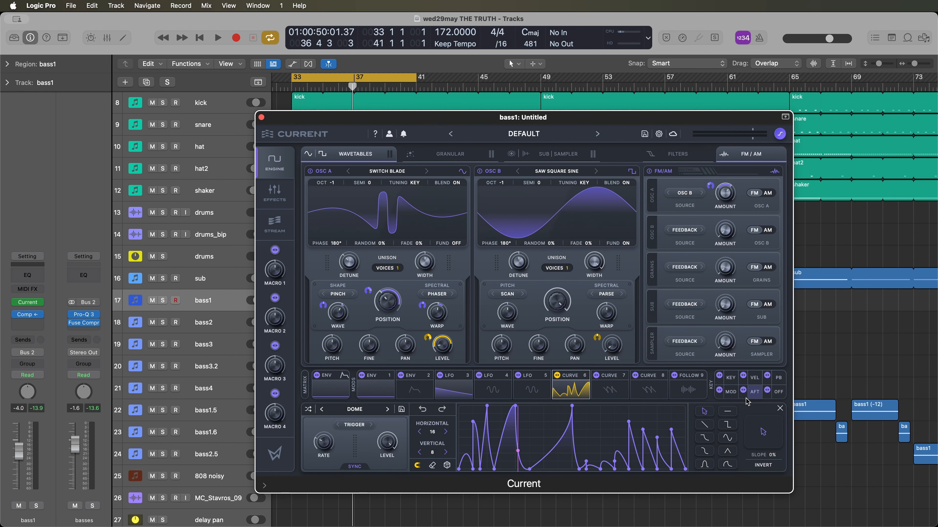
left_click(453, 388)
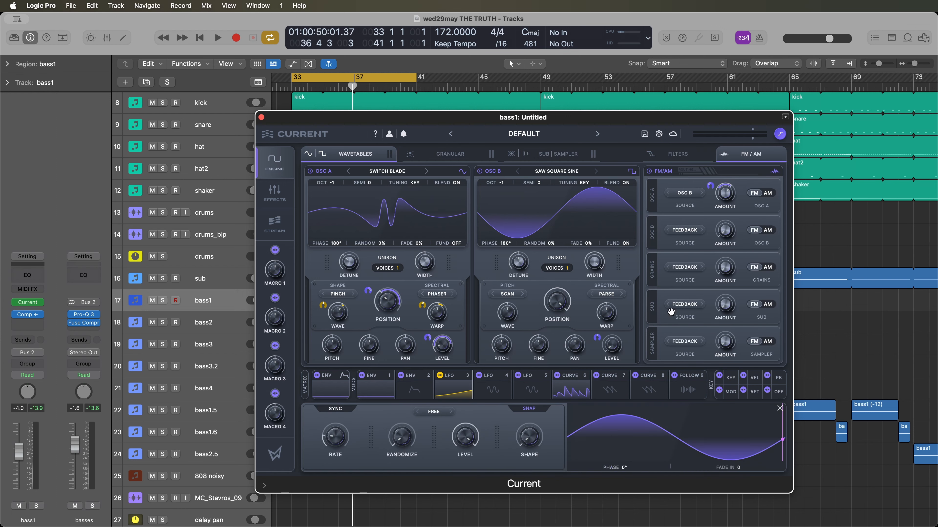
- Inspect envelope 1's modulation of oscillator A's FM amount, listen to the cycled section and bring up Curve 6
left_click(365, 385)
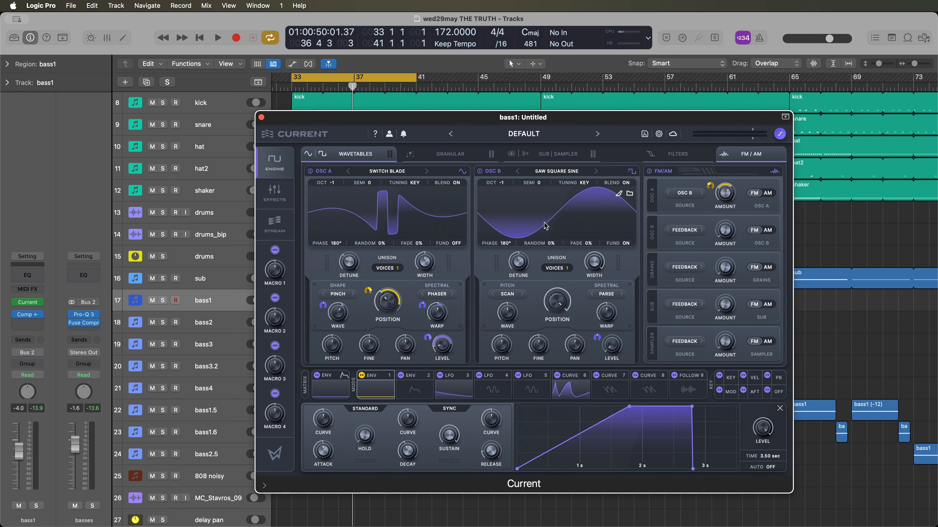
mouse_move(726, 198)
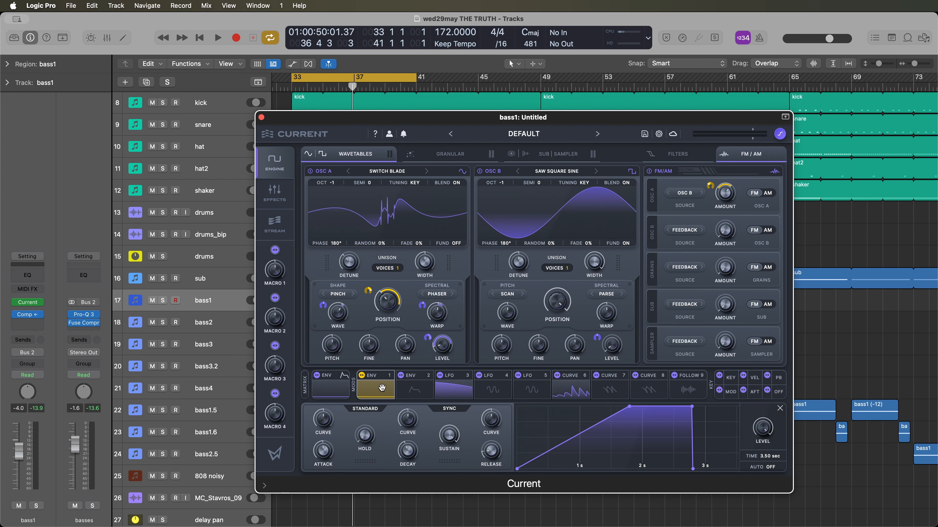
key("space")
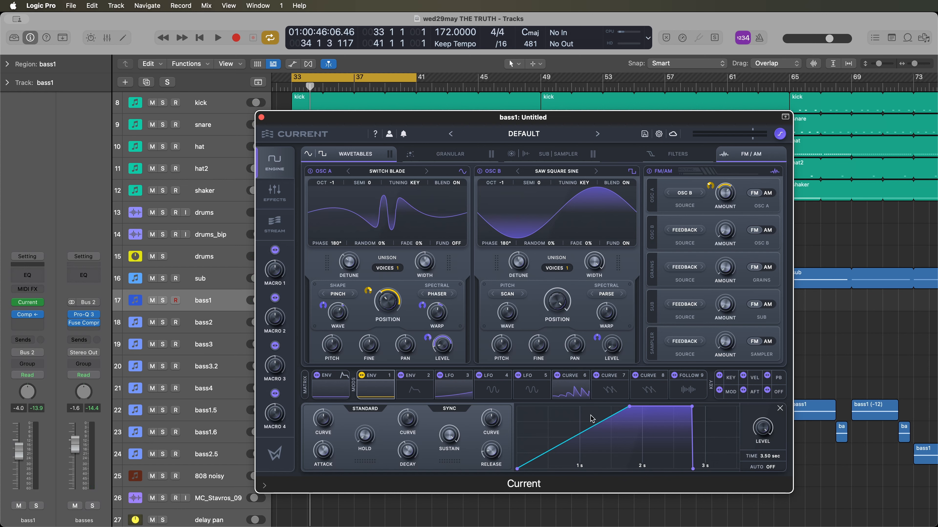
left_click(573, 394)
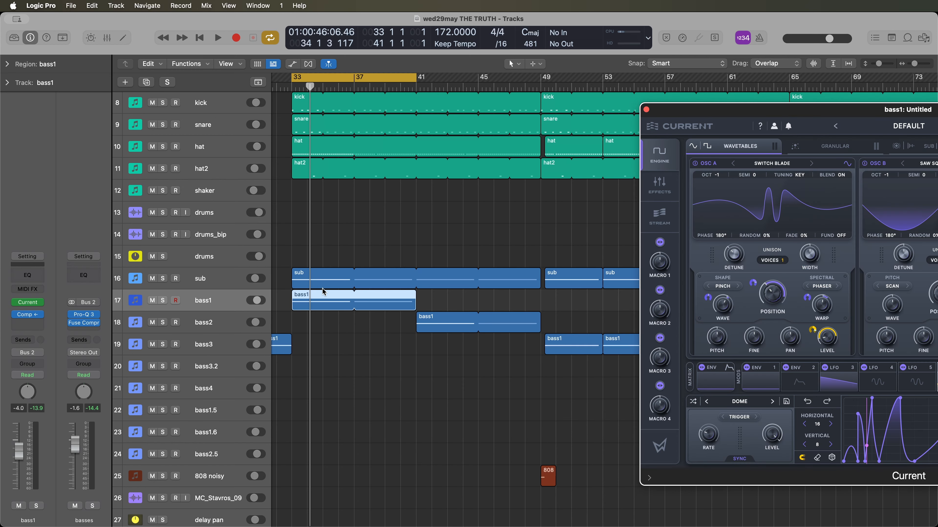
- Examine the bass1 region's notes in the piano roll and review the synth's envelope 1, LFO 3 and Curve 6 modulators
double_click(325, 295)
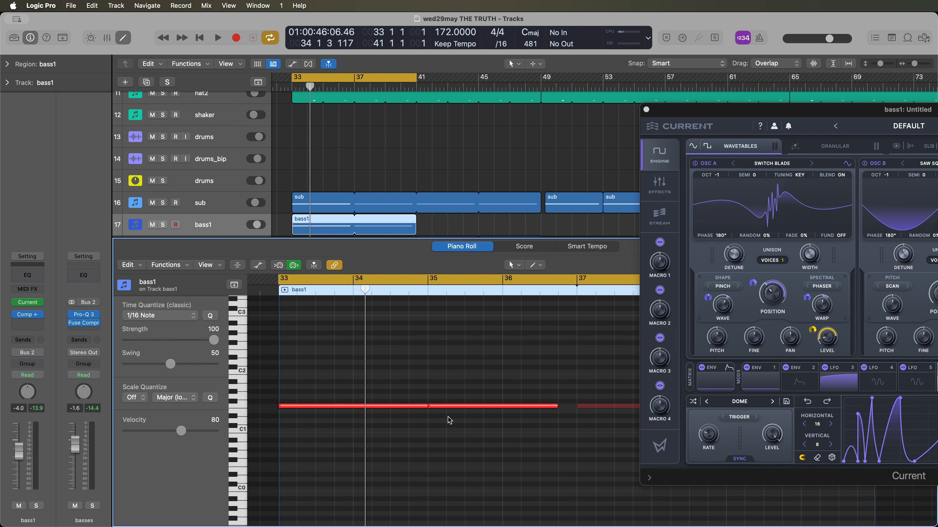
mouse_move(392, 122)
left_mouse_down()
mouse_move(452, 115)
mouse_move(392, 96)
mouse_move(678, 206)
mouse_move(328, 139)
mouse_move(387, 101)
mouse_move(649, 153)
mouse_move(494, 166)
mouse_move(401, 139)
left_mouse_up()
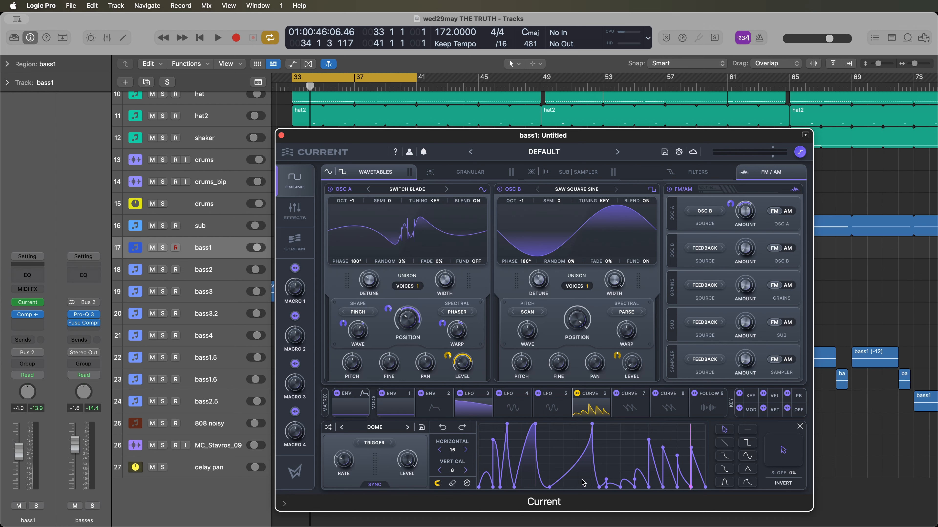
left_click(471, 410)
left_click(396, 410)
left_click(482, 413)
left_click(591, 406)
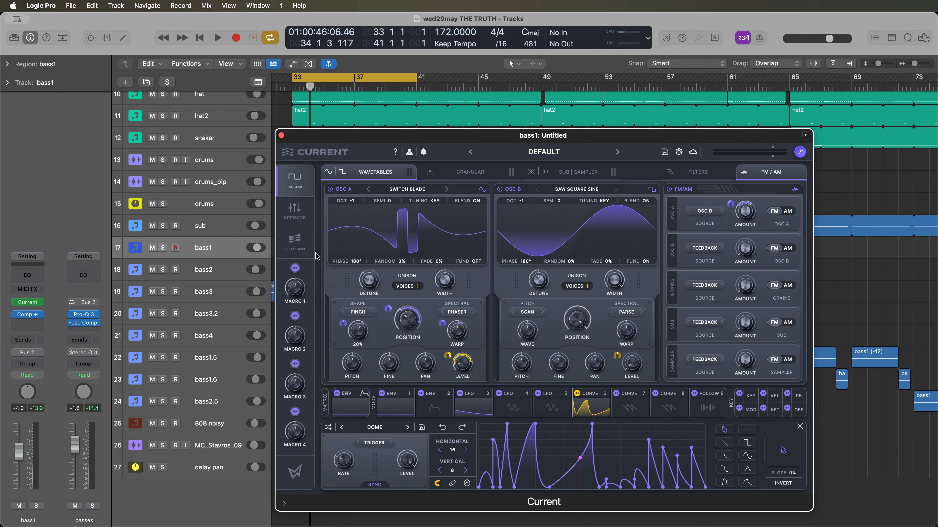
- Bypass Swarm Reverb in bass1's effects chain and listen to the soloed bass1 track without it
left_click(295, 212)
left_click(409, 196)
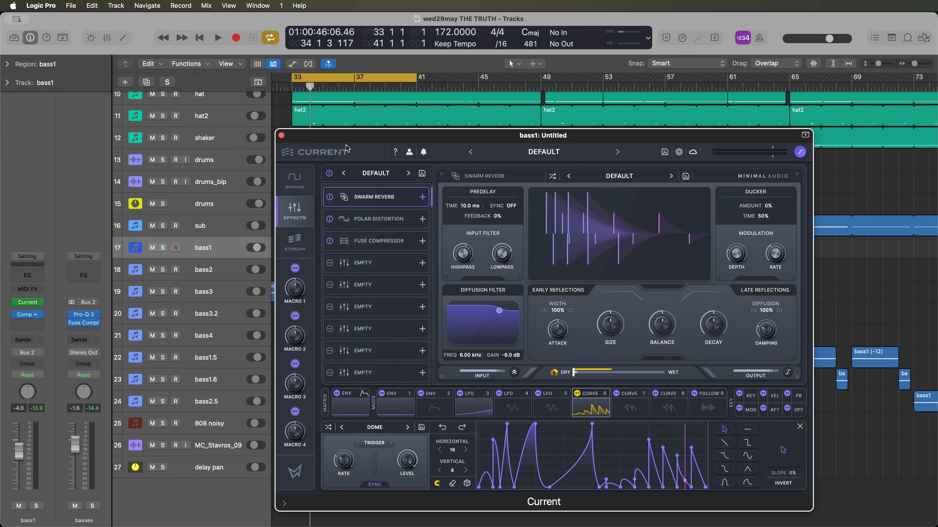
left_click_drag(345, 138, 389, 142)
key("space")
left_click(373, 202)
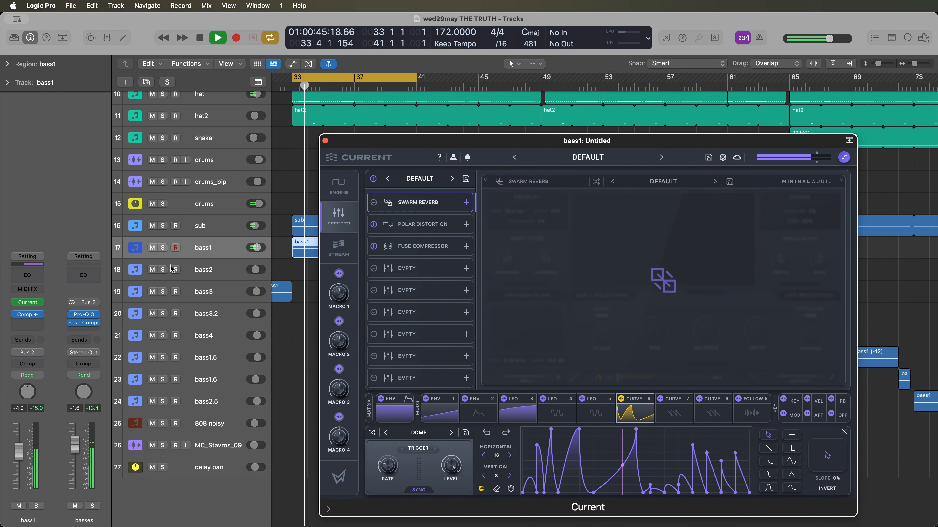
left_click(162, 248)
left_click_drag(380, 143, 425, 147)
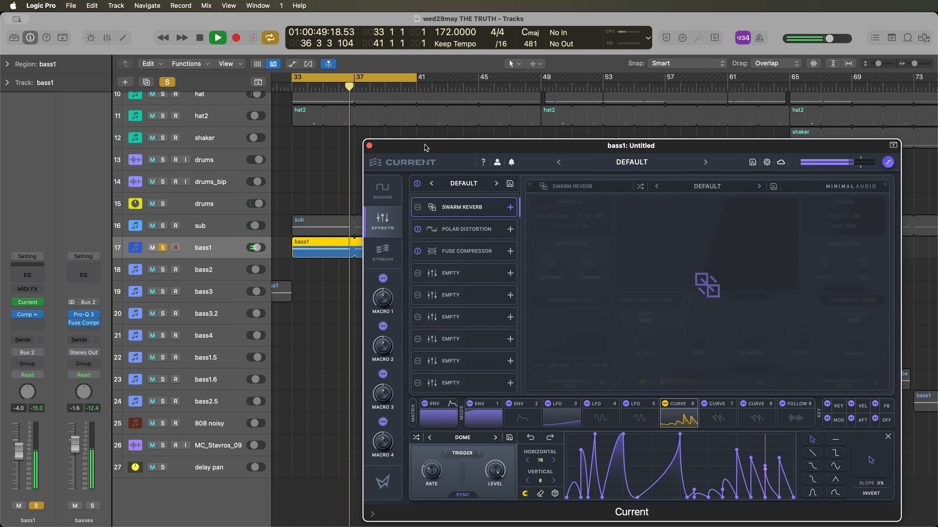
key("space")
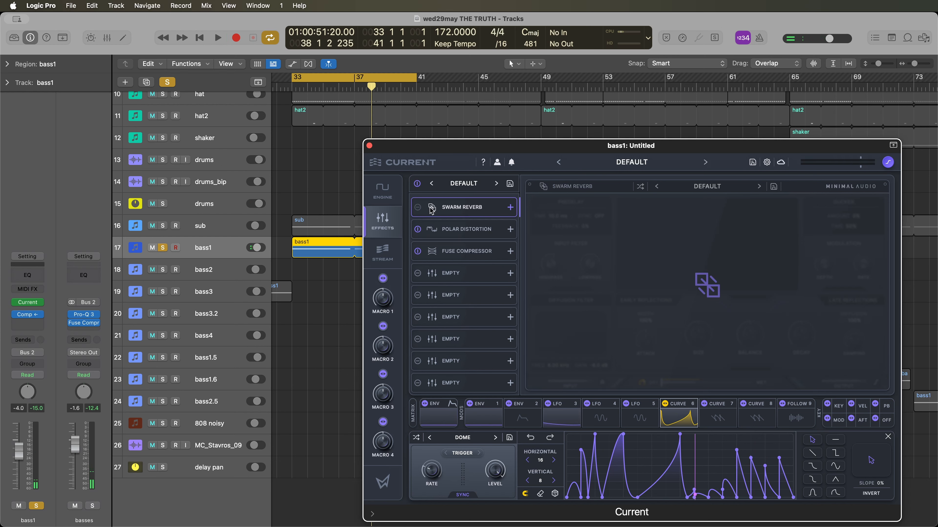
- Compare the bass1 sound with Swarm Reverb on and off during playback, leaving the reverb enabled
left_click(418, 208)
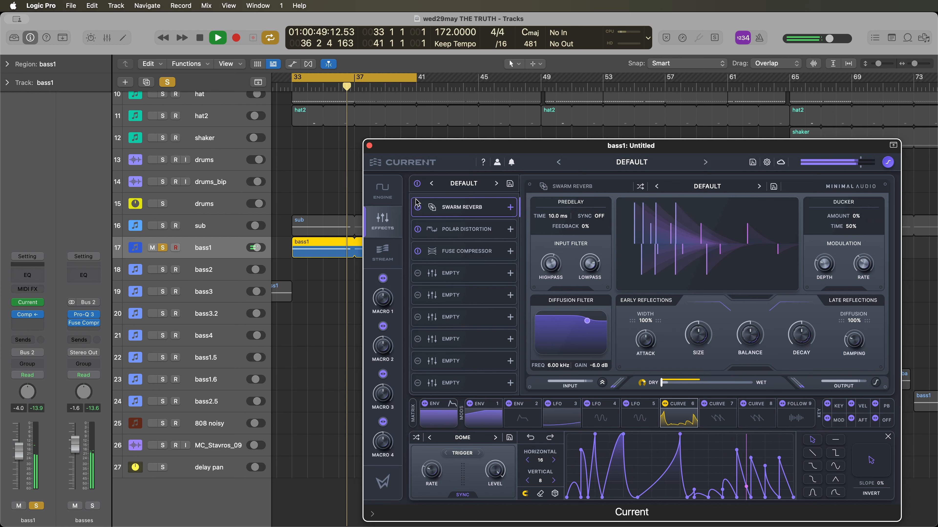
left_click(418, 207)
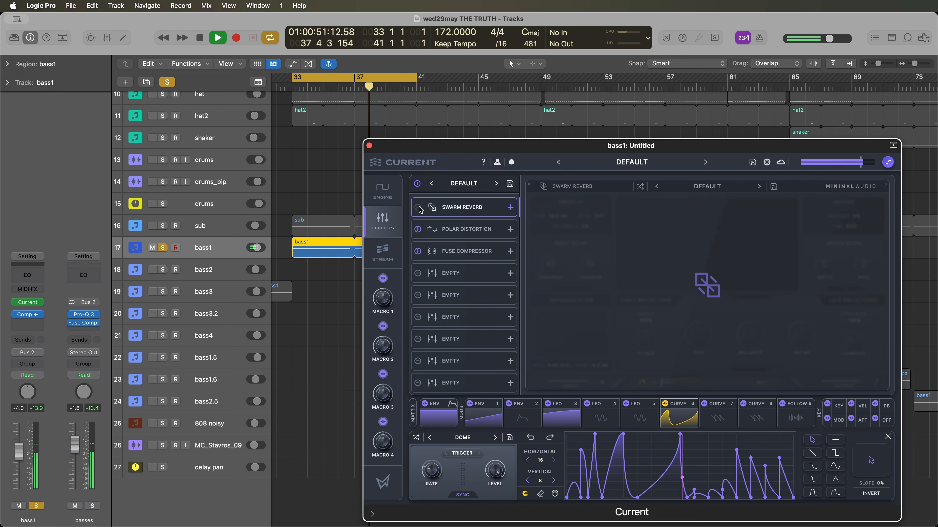
left_click(419, 207)
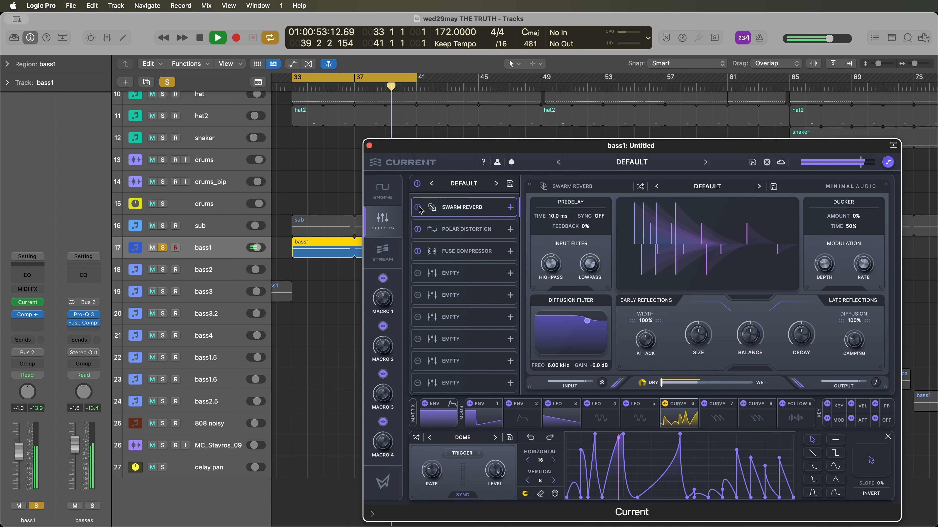
key("space")
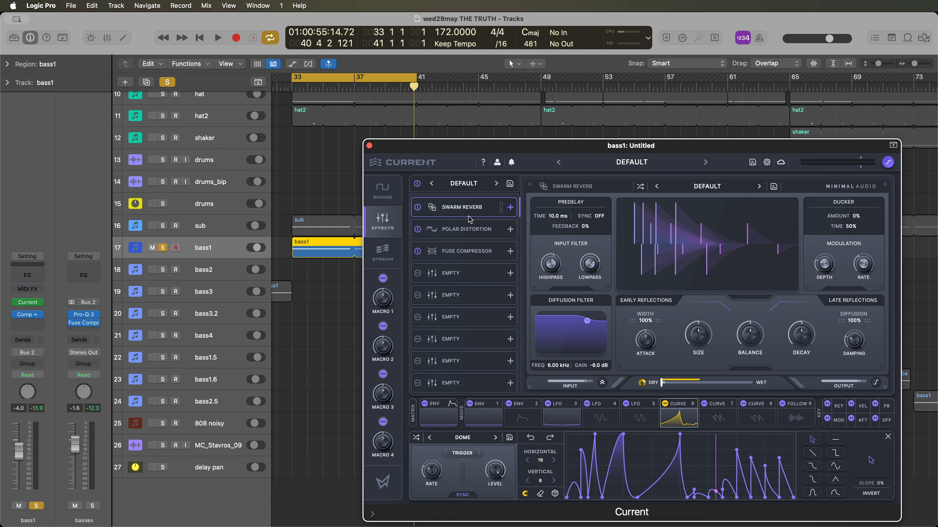
- Move the synth window aside to look over the bass regions in the arrangement, and bring it back
left_click_drag(461, 149, 473, 384)
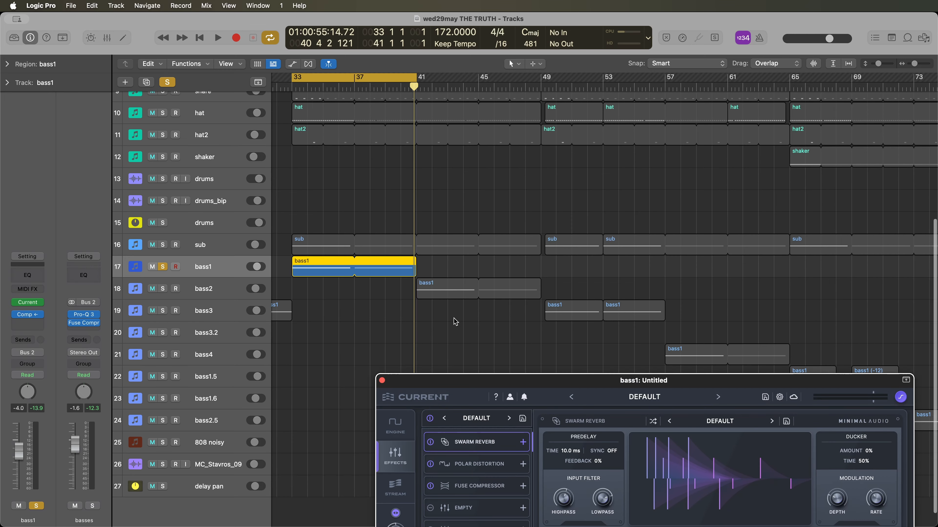
scroll(440, 304, "down", 5)
scroll(412, 290, "up", 5)
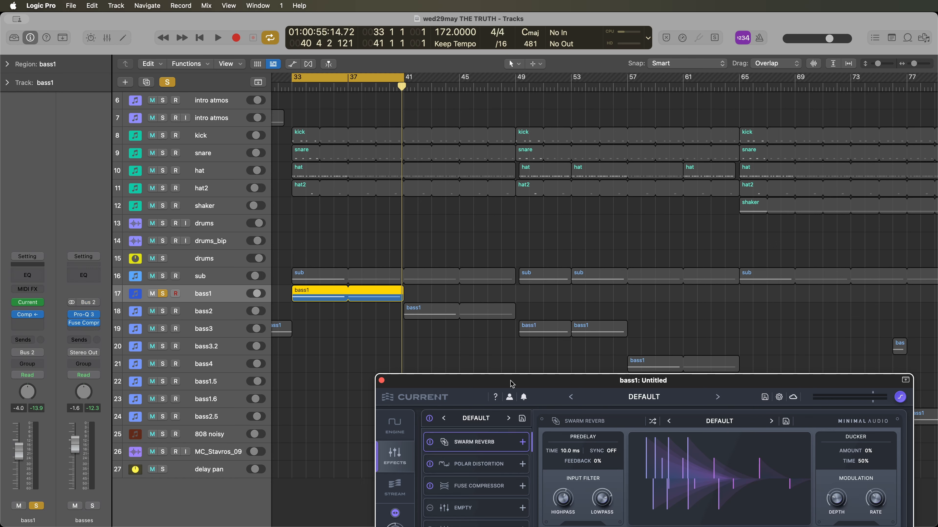
left_click_drag(511, 384, 588, 464)
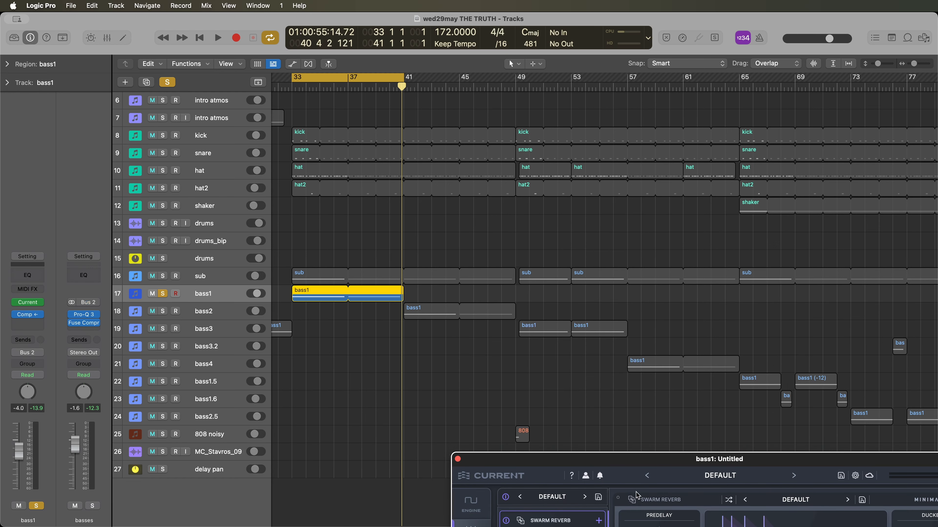
left_click_drag(648, 461, 452, 140)
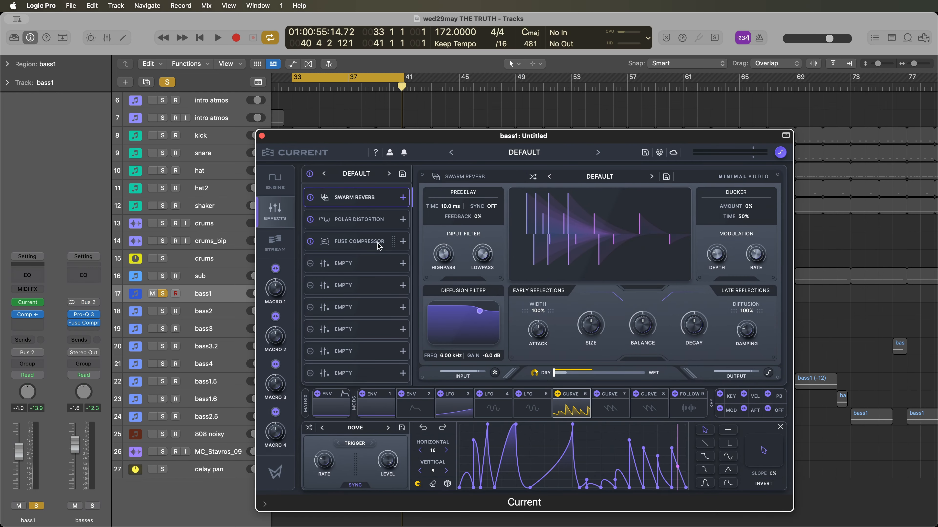
- Examine bass1's Polar Distortion and Fuse Compressor settings, return to the oscillators and close the synth
left_click(370, 221)
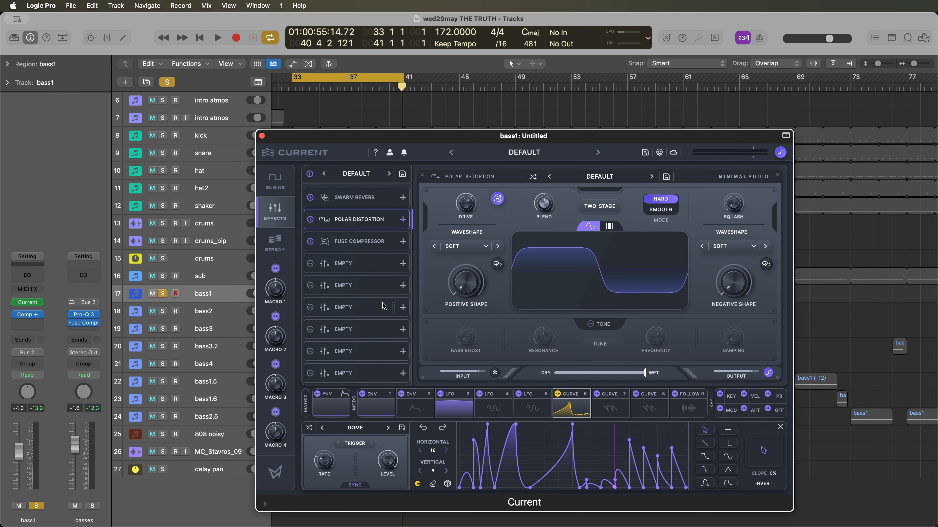
left_click(355, 242)
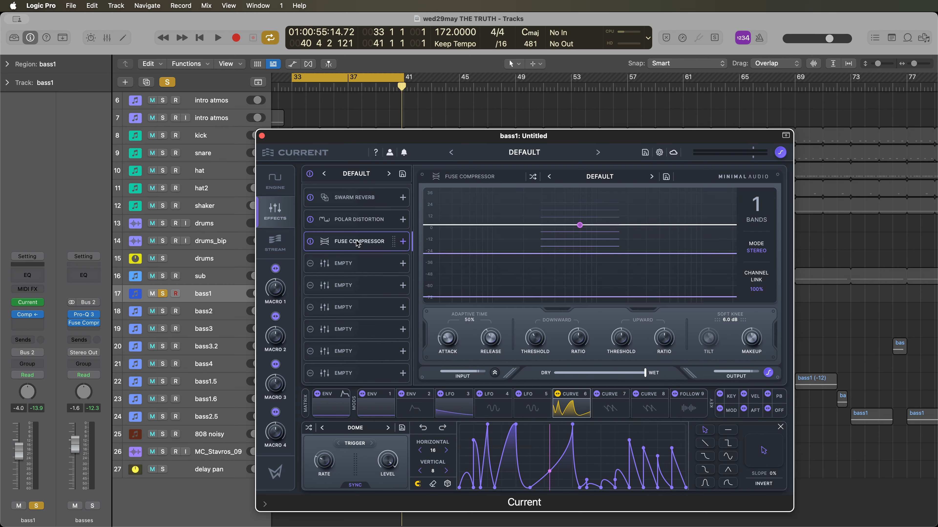
left_click(276, 183)
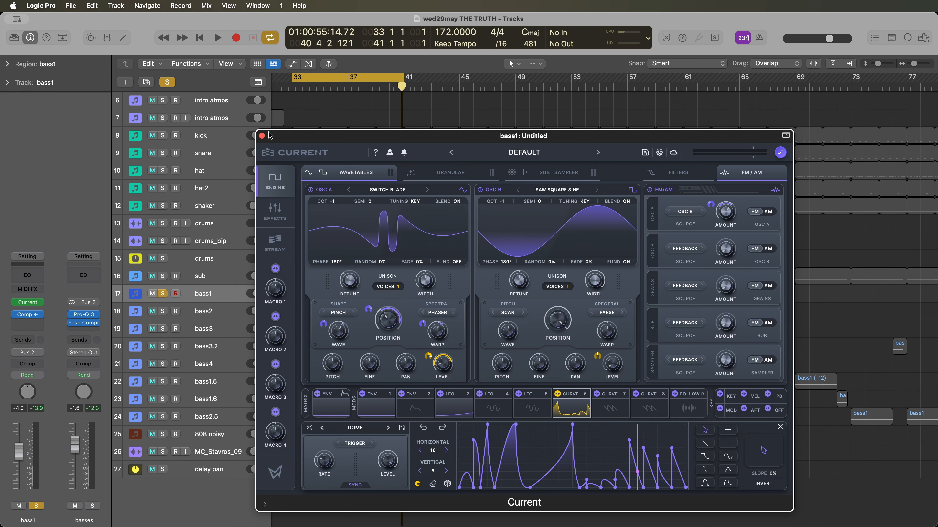
left_click(262, 136)
- Set the cycle range to bars 41 to 49 and open the Current synth on the bass2 track
left_click_drag(349, 78, 462, 78)
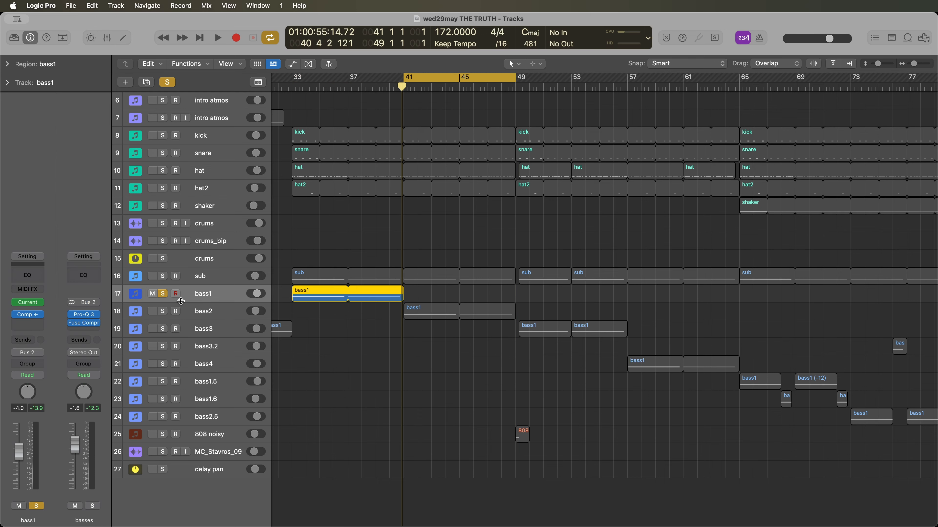
left_click(207, 311)
left_click(27, 302)
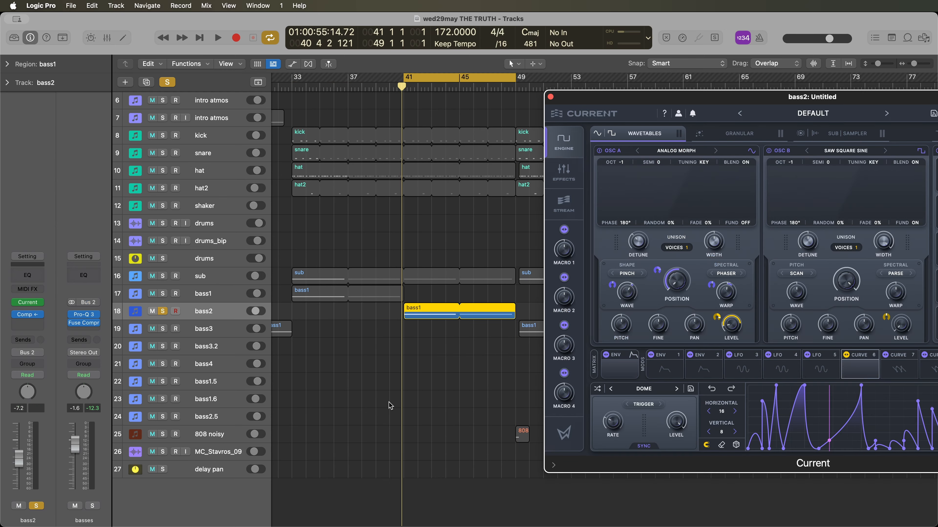
- Examine bass2's Analog Morph oscillator setup and its effects chain, and close the synth
left_click_drag(712, 97, 462, 148)
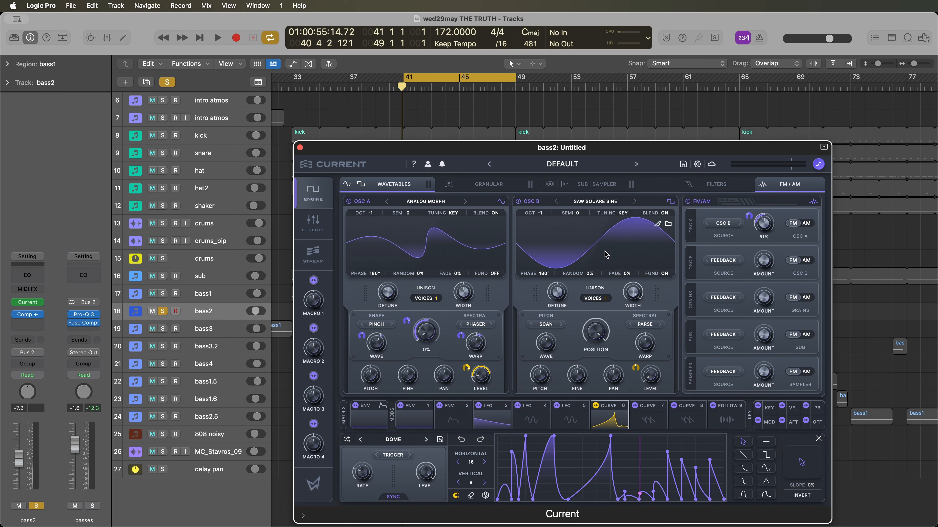
left_click(313, 222)
left_click(392, 209)
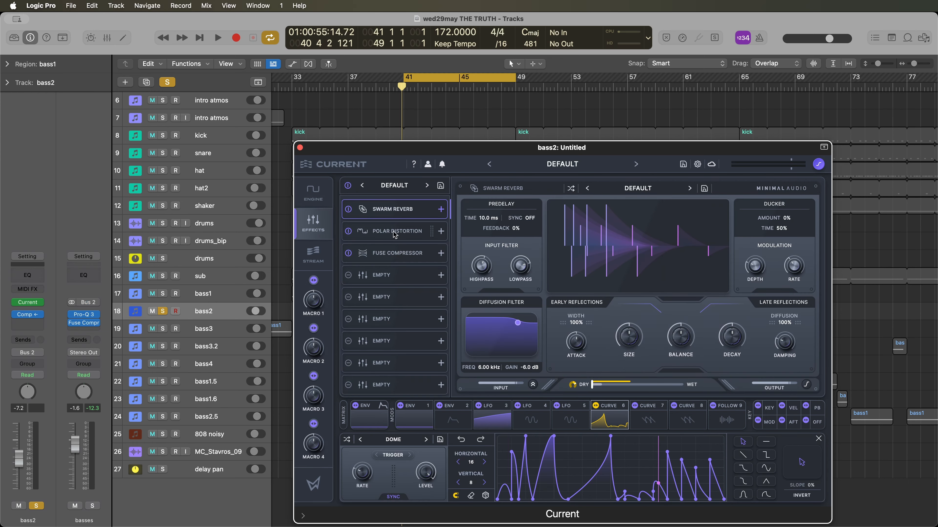
left_click(313, 192)
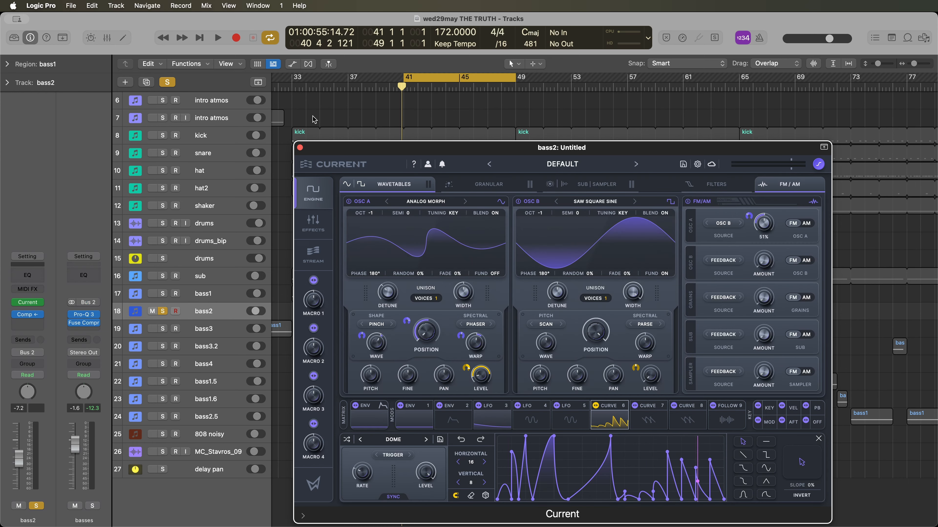
left_click(300, 147)
- Turn off the cycle, solo the bass1 and bass2 tracks together and play from bar 37
left_click(406, 77)
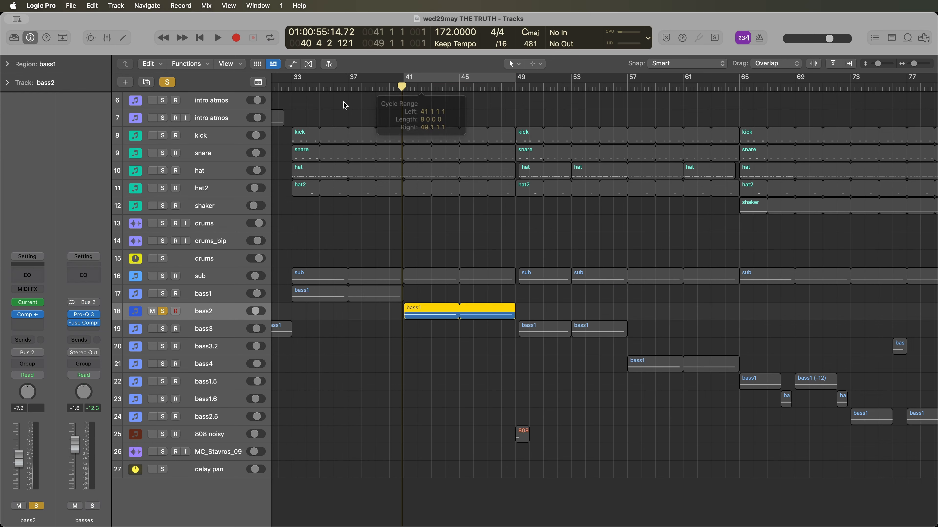
left_click(295, 86)
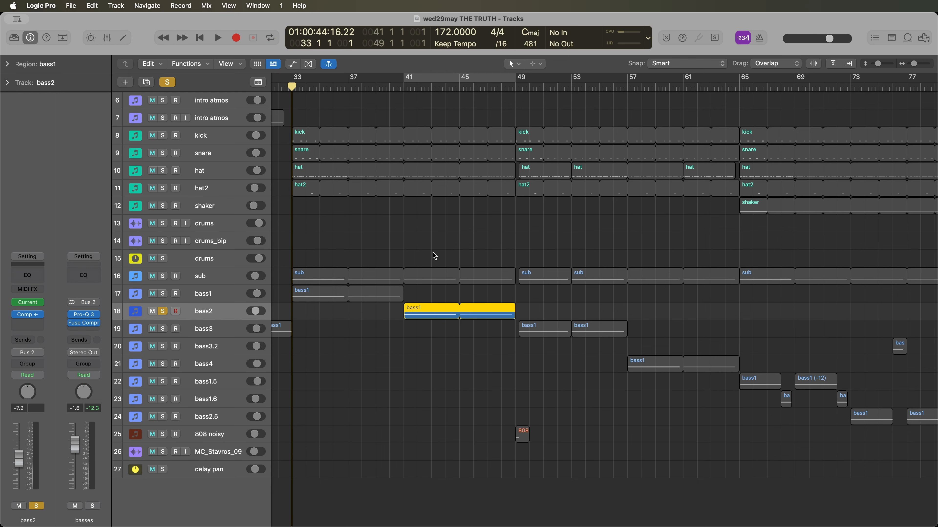
left_click(163, 312)
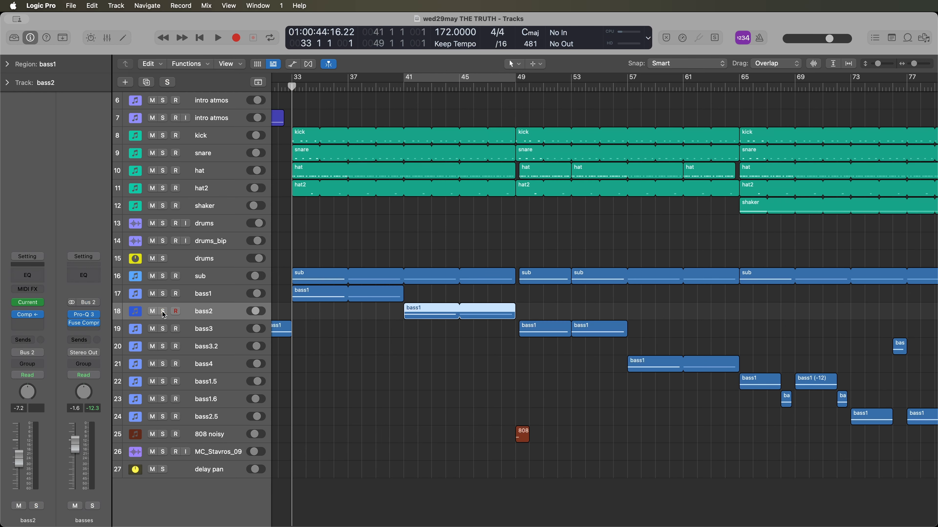
left_click_drag(163, 311, 163, 297)
left_click(349, 88)
key("space")
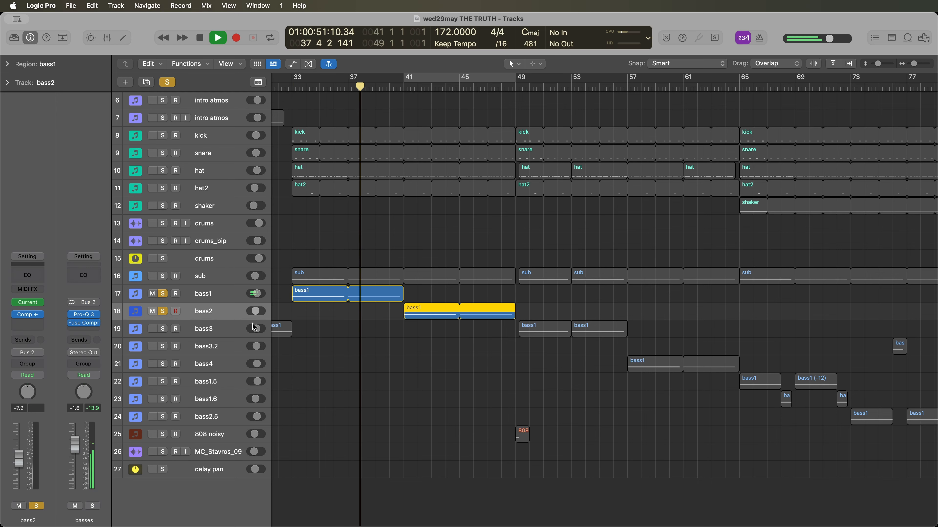
- Unsolo the bass1 and bass2 tracks, and listen to bass2 in the full mix
left_click(165, 312, "alt")
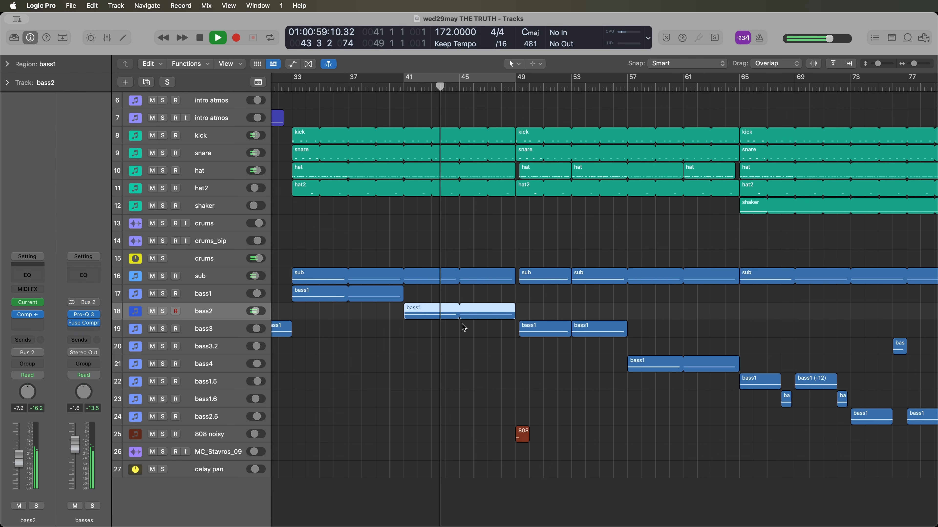
scroll(379, 312, "right", 5)
key("space")
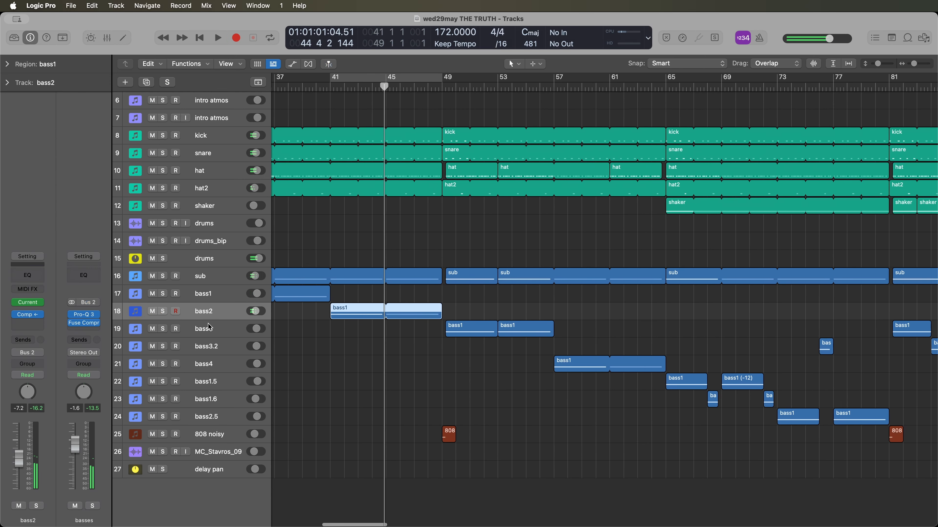
- Solo the bass3 track and listen to its regions from about bar 50
left_click(209, 328)
key("s")
left_click(459, 91)
key("space")
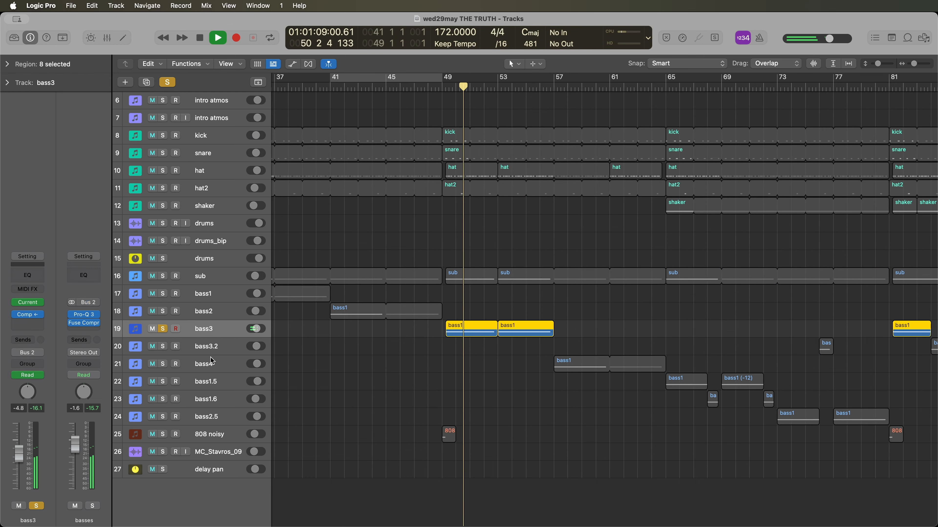
scroll(167, 330, "left", 3)
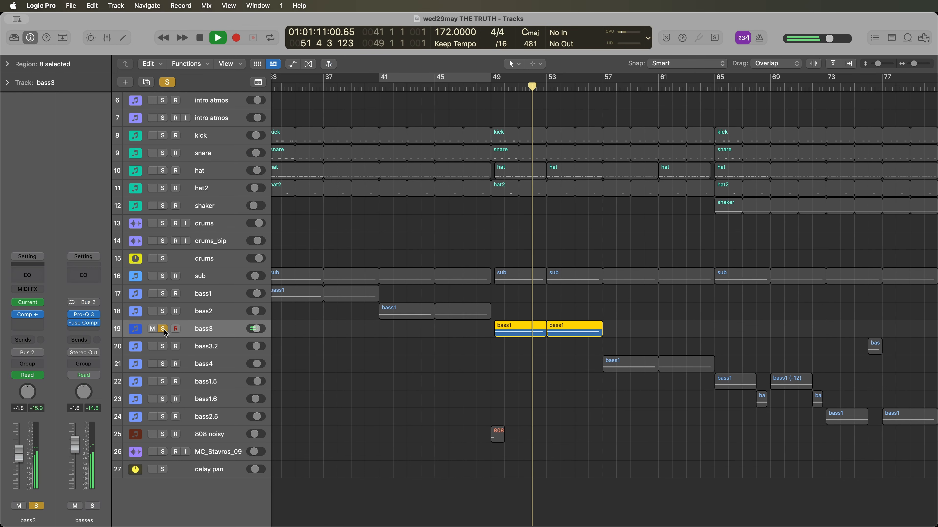
- Unsolo the bass3 track, stop playback and look along the bass regions across the arrangement
left_click(163, 328)
key("space")
scroll(504, 344, "right", 10)
scroll(504, 344, "right", 6)
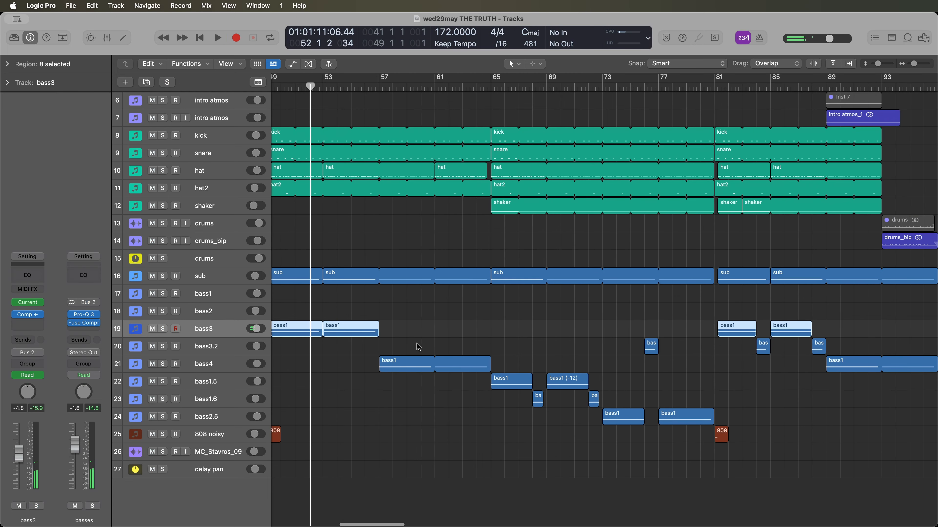
scroll(419, 347, "left", 12)
scroll(372, 283, "left", 5)
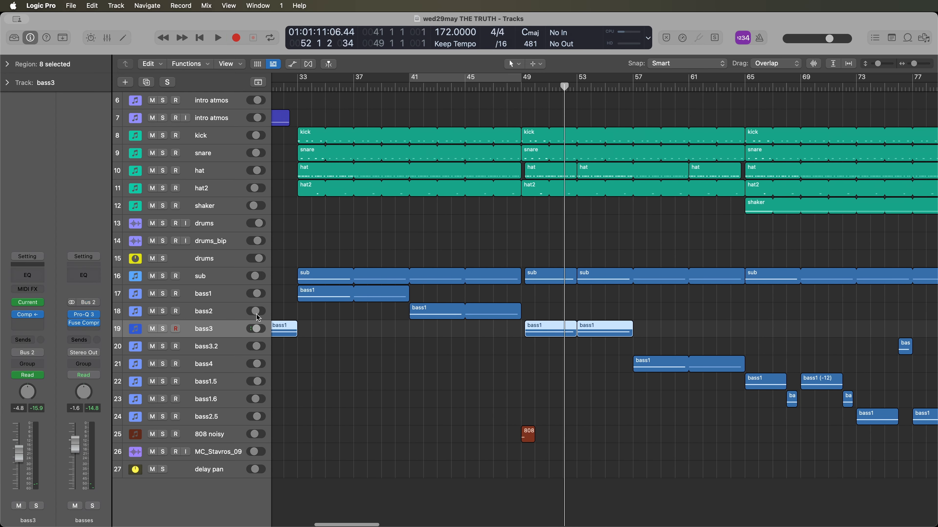
- Select and solo the bass4 track after checking bass1 and bass3 against the arrangement
left_click(206, 297)
left_click(203, 329)
scroll(315, 386, "right", 10)
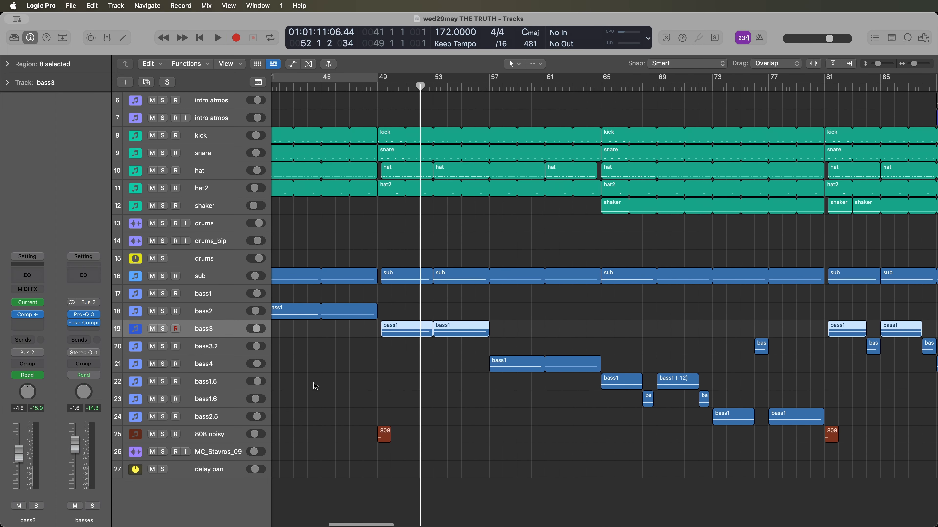
left_click(223, 363)
left_click(163, 364)
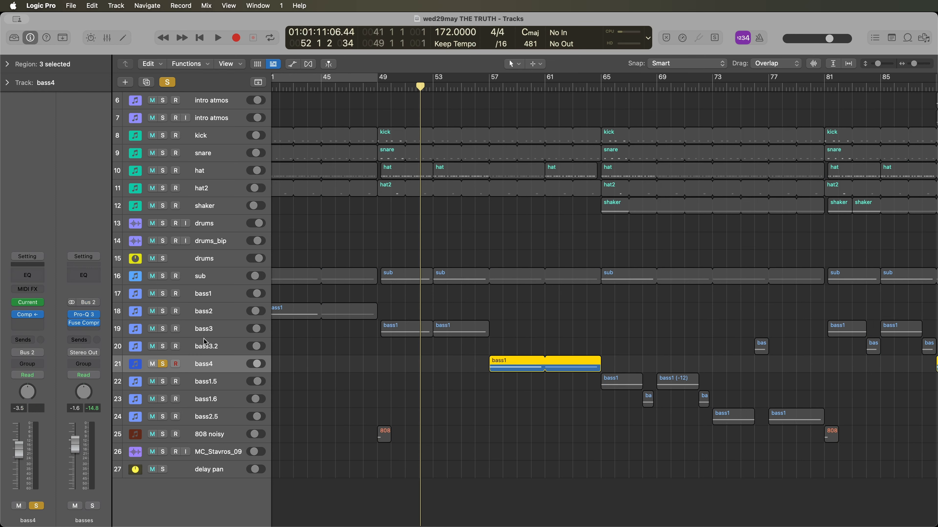
- Play the soloed bass4 track from bar 57, unsolo it and stop playback
left_click(489, 87)
key("space")
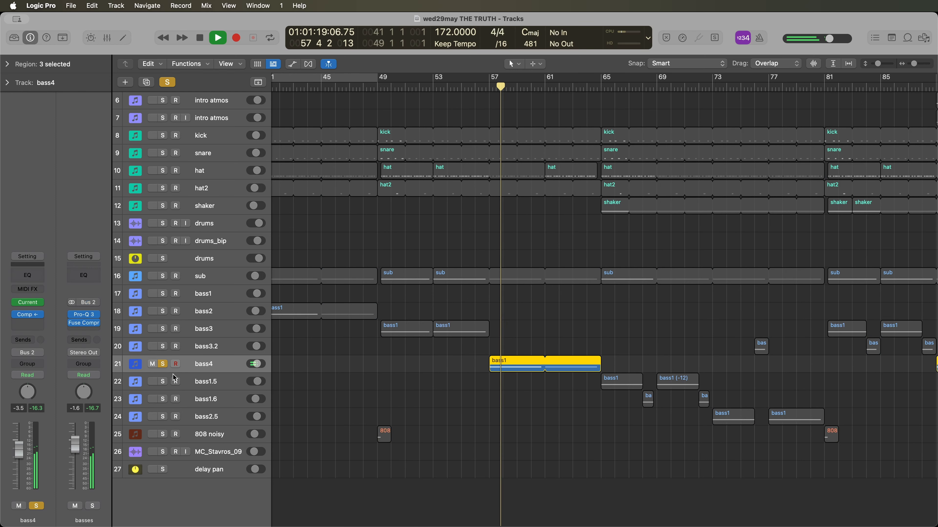
left_click(163, 364)
key("space")
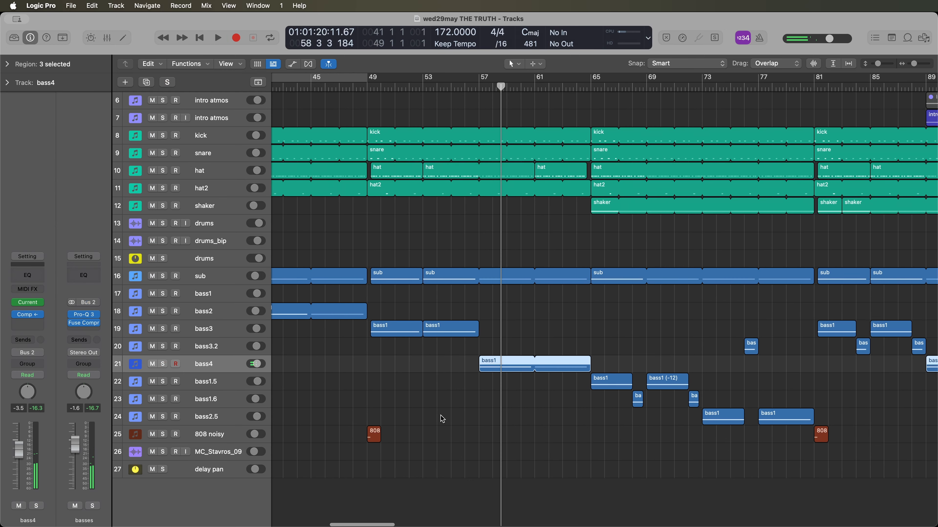
- Select and solo the 808 noisy track, and listen to its region from bar 49
scroll(442, 419, "left", 5)
left_click(200, 450)
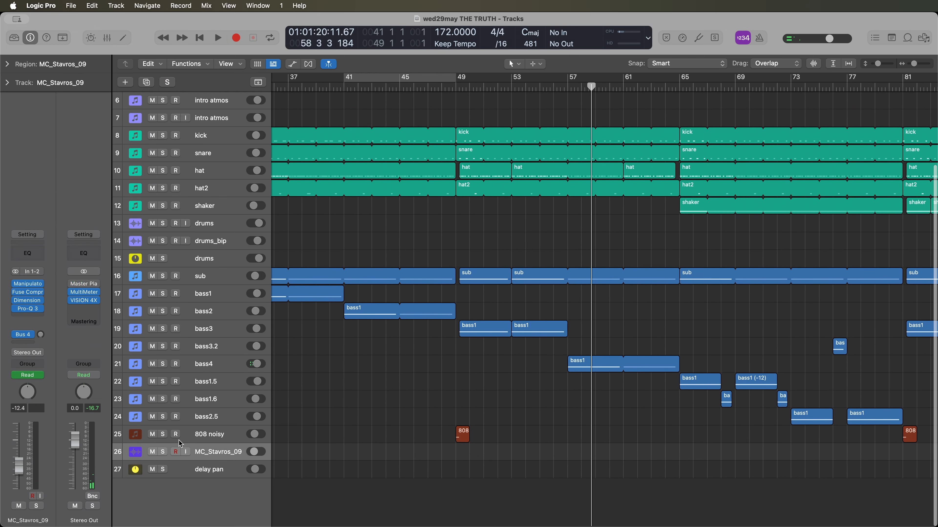
left_click(223, 435)
left_click(163, 434)
left_click(457, 88)
key("space")
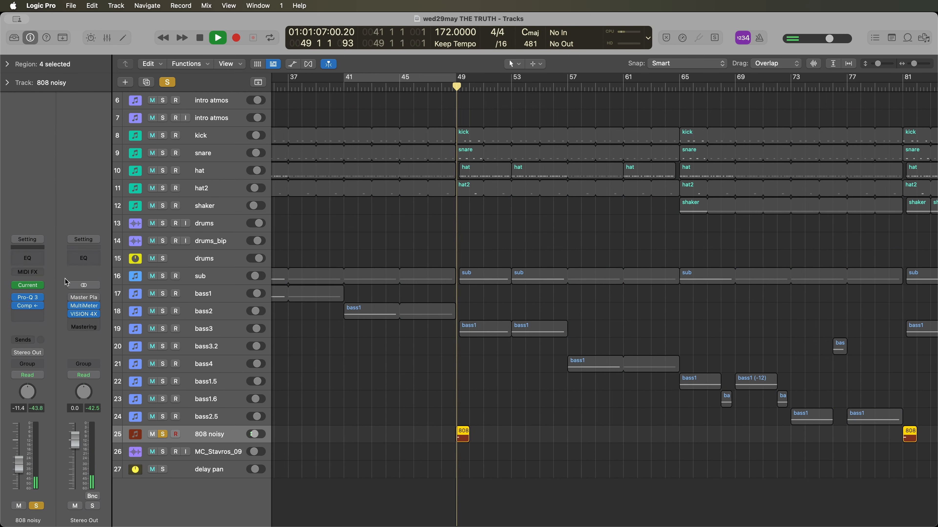
key("space")
- Open the 808 noisy track's Current synth and examine the sub oscillator's drive type options
left_click(30, 286)
left_click_drag(564, 145, 617, 115)
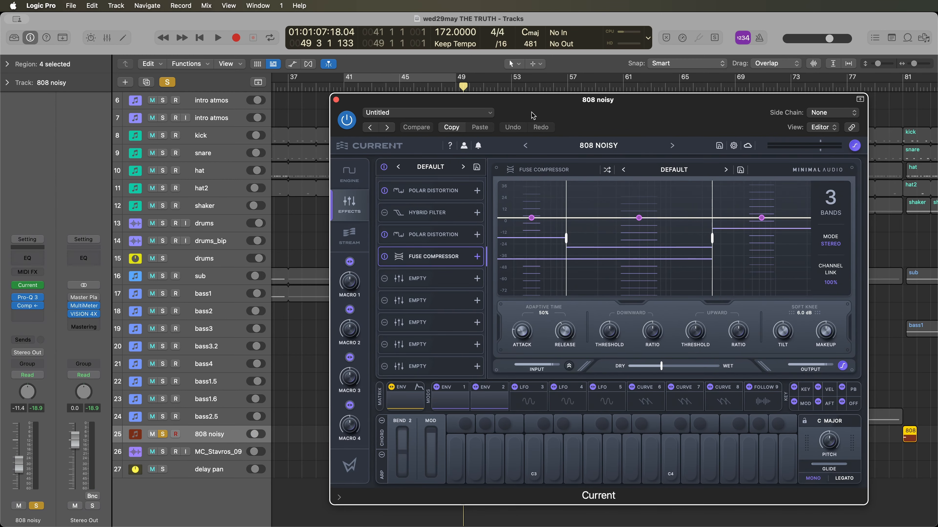
left_click(352, 180)
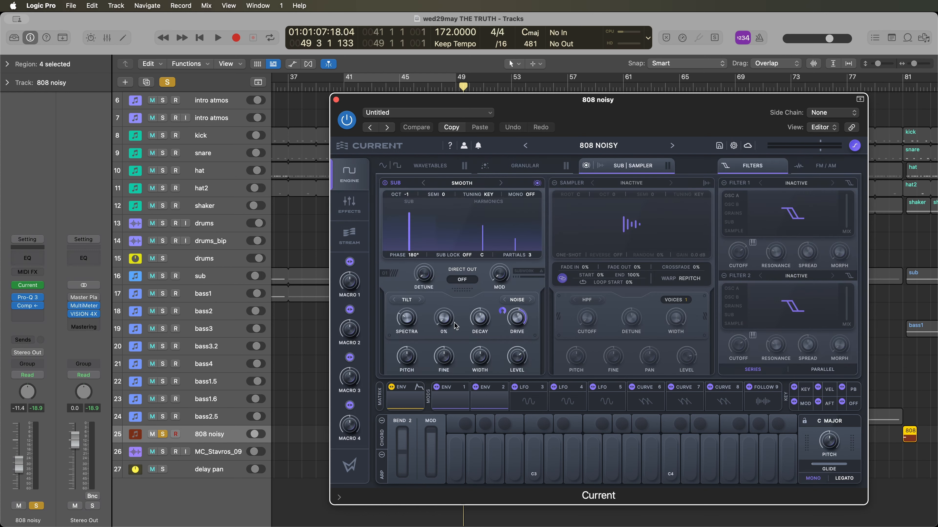
left_click(517, 300)
left_click(479, 300)
left_click(518, 299)
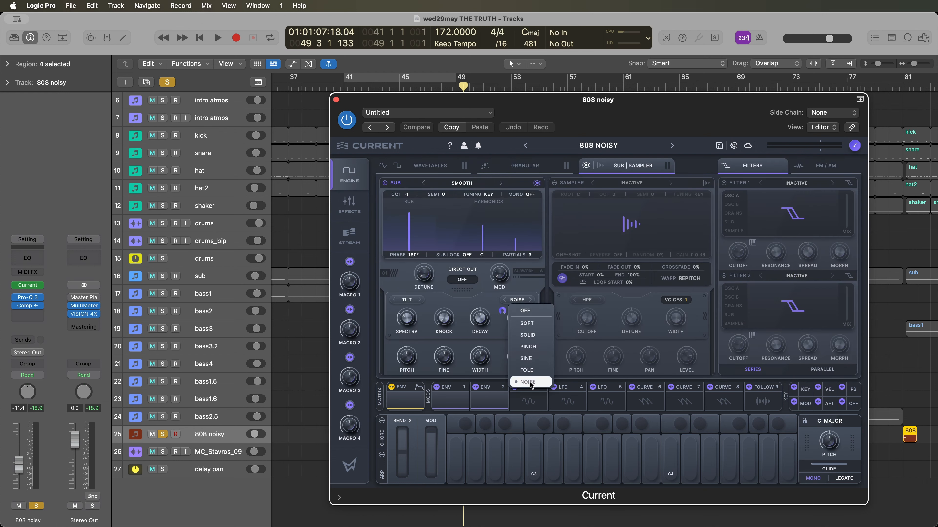
left_click(493, 300)
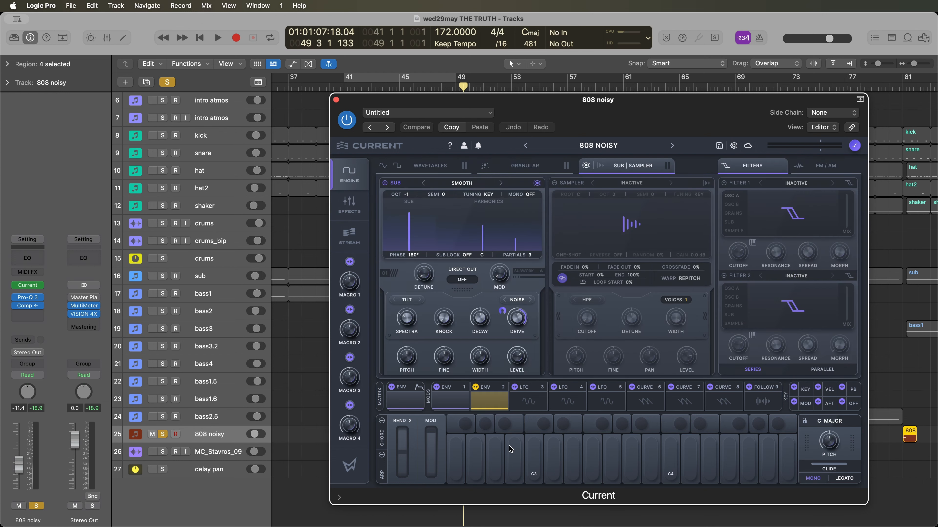
- Inspect envelope 1 and the 808 noisy patch's two Polar Distortion effects and Fuse Compressor
left_click(454, 407)
left_click(349, 205)
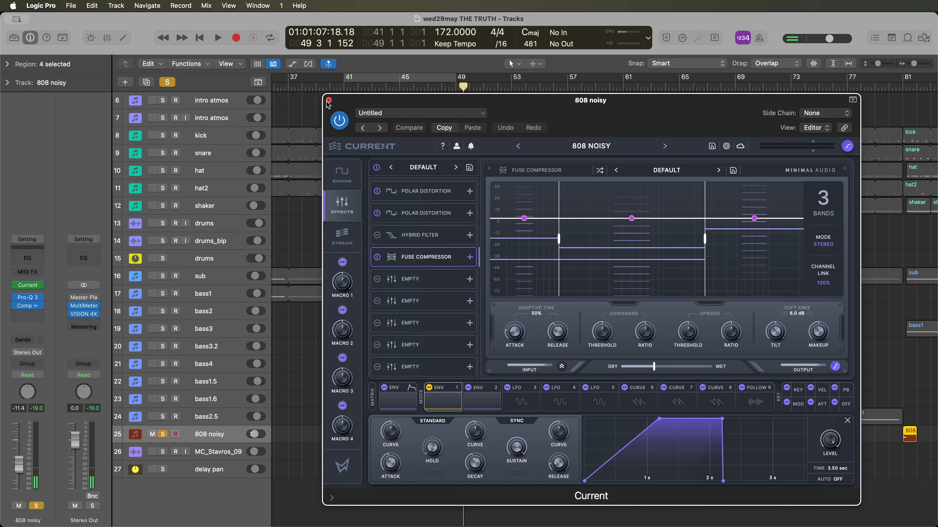
left_click(416, 211)
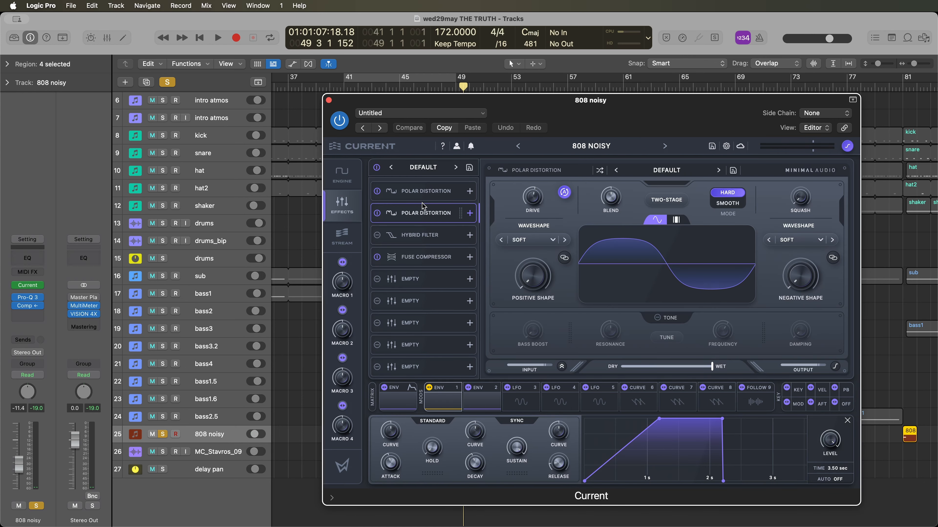
left_click(427, 195)
left_click(427, 218)
left_click(439, 266)
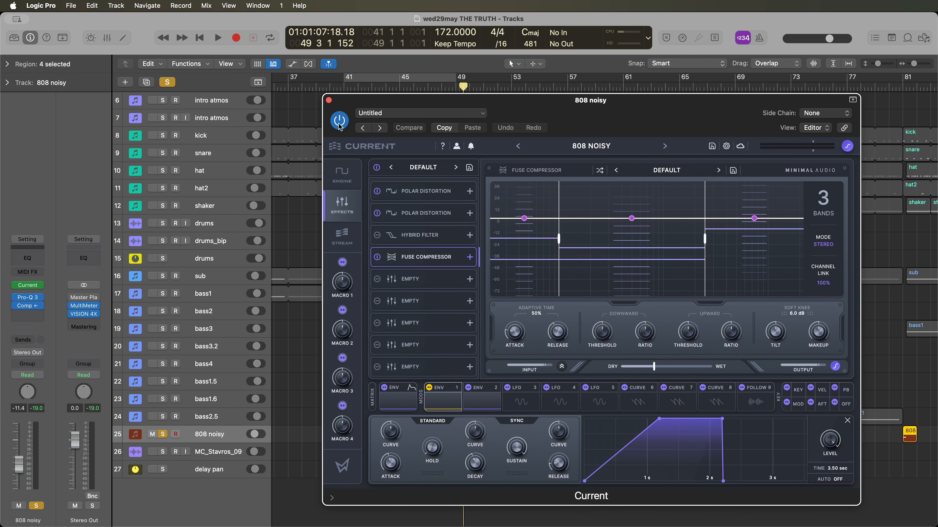
- Close the 808 noisy synth, select the bass1.5 track and listen to it in the full mix from about bar 64
left_click(329, 101)
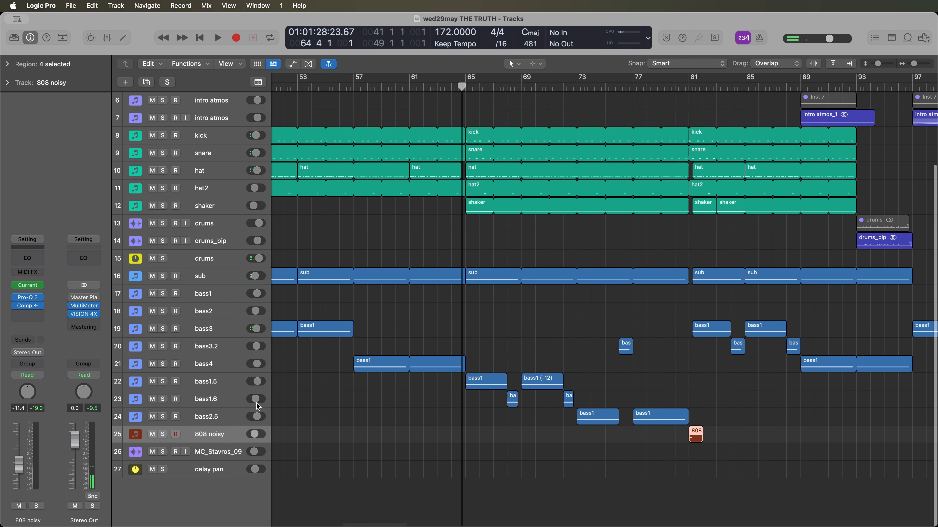
left_click(206, 382)
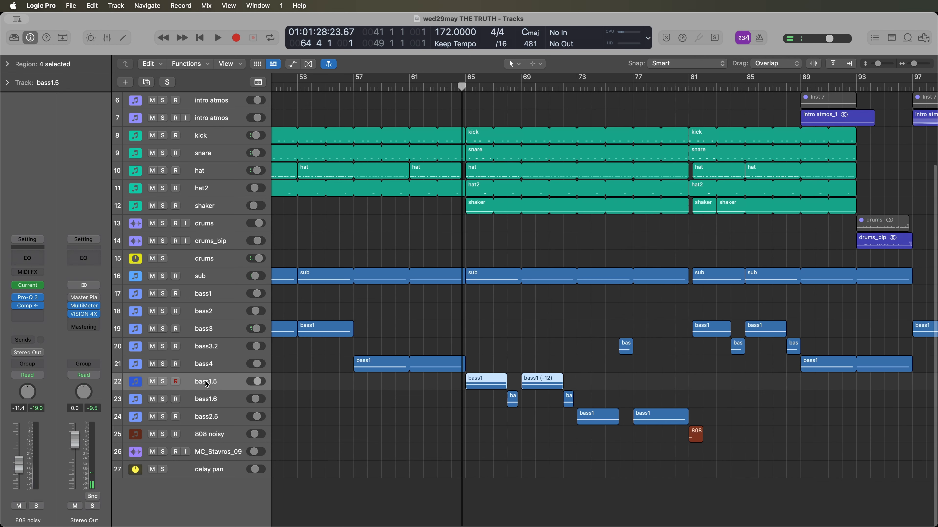
key("space")
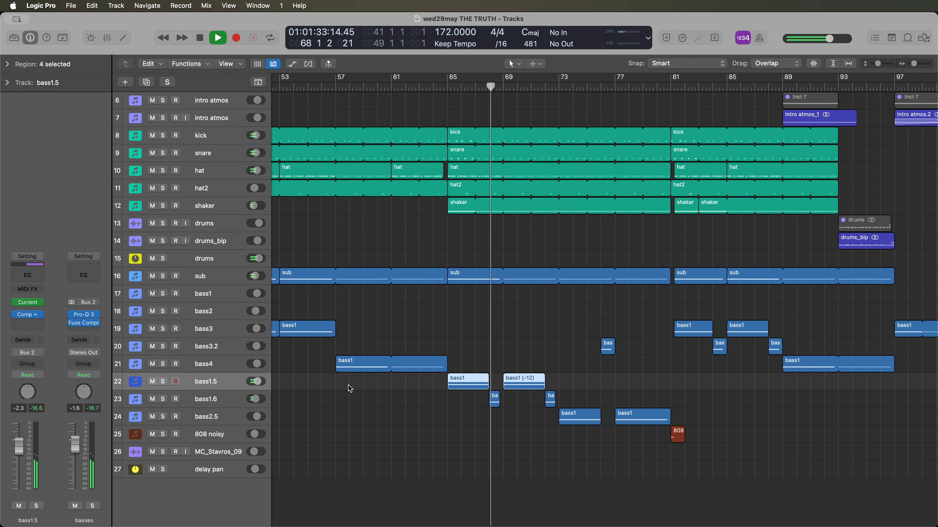
key("space")
- Solo the bass1.5 track and loop bars 65 to 69 with its Current synth open
left_click(163, 381)
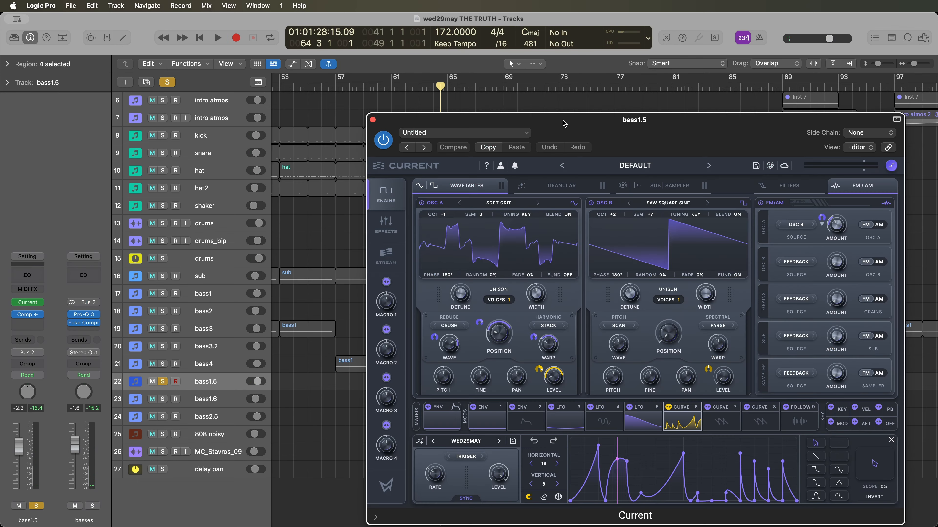
key("space")
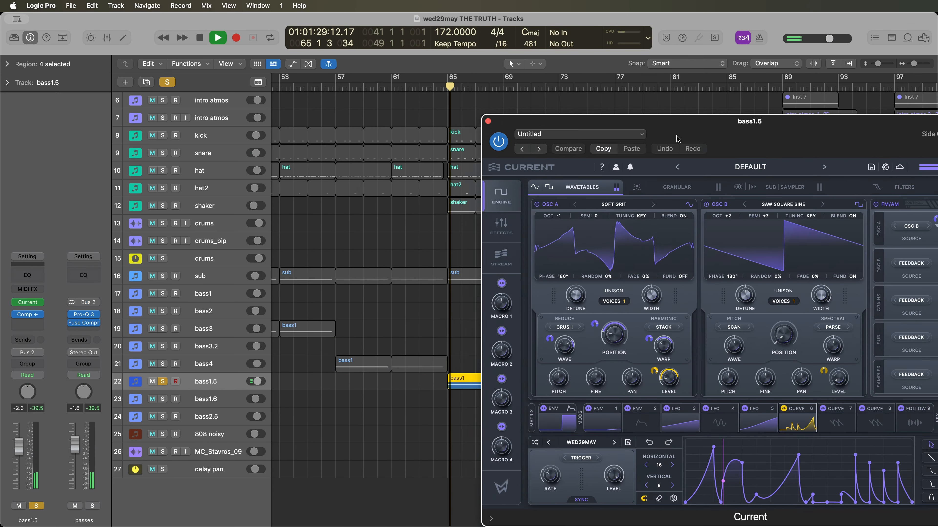
left_click_drag(679, 139, 647, 139)
left_click_drag(449, 78, 501, 79)
left_click_drag(544, 124, 348, 114)
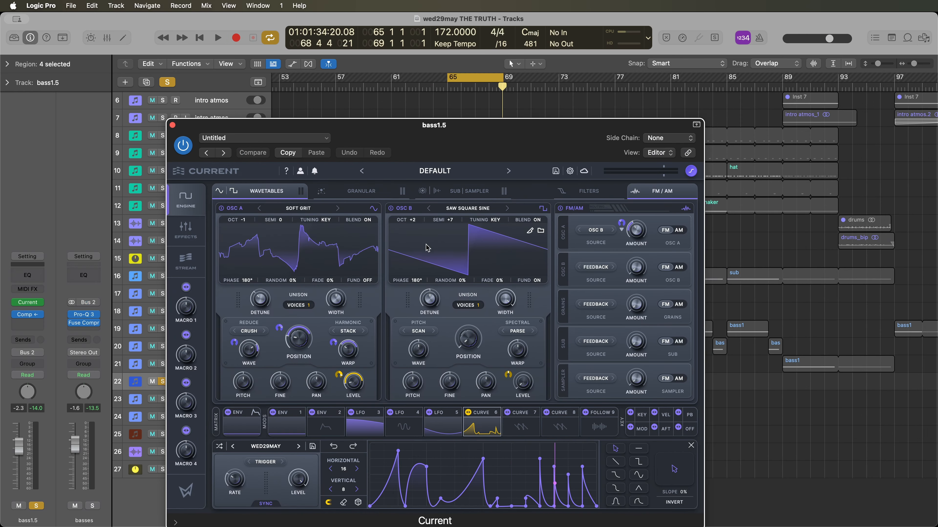
left_click_drag(446, 149, 641, 138)
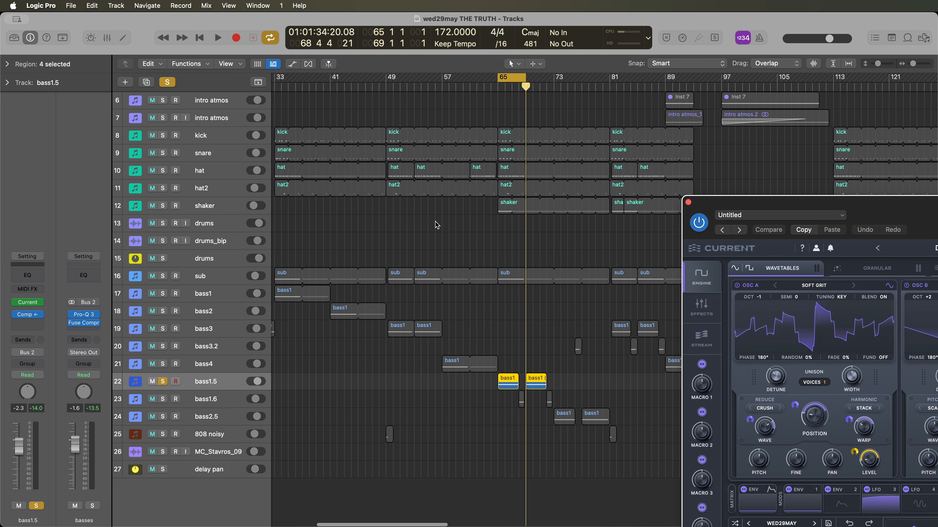
scroll(426, 116, "up", 5)
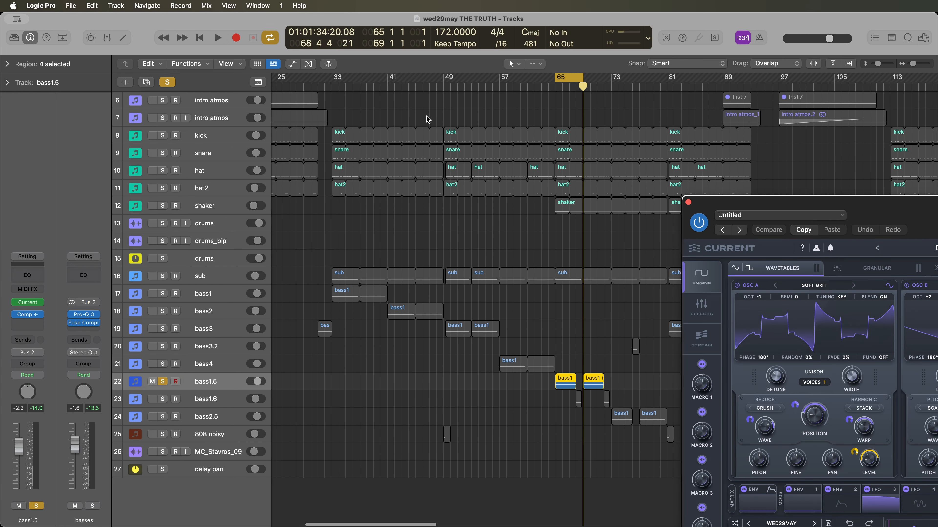
scroll(426, 137, "right", 10)
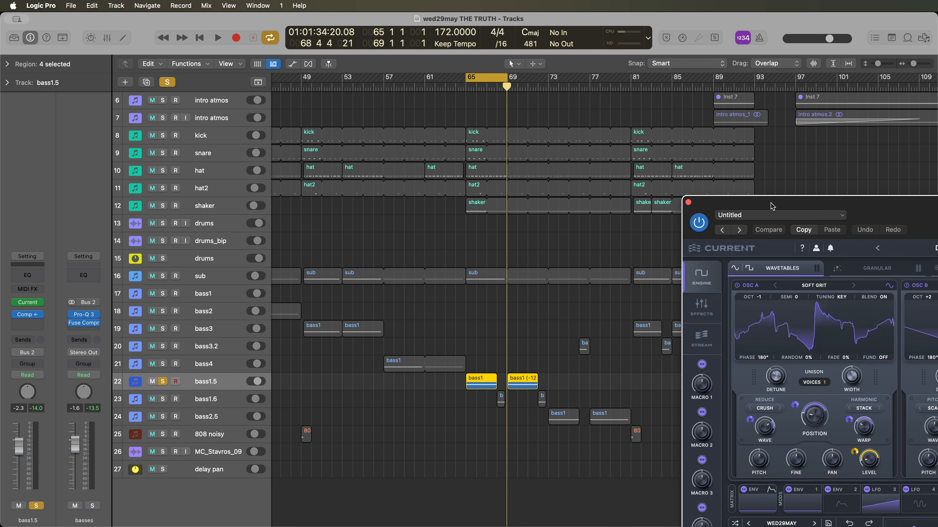
- Examine oscillator A's harmonic Stack warp and its options in the bass1.5 synth
left_click_drag(772, 206, 382, 111)
left_click_drag(571, 130, 629, 93)
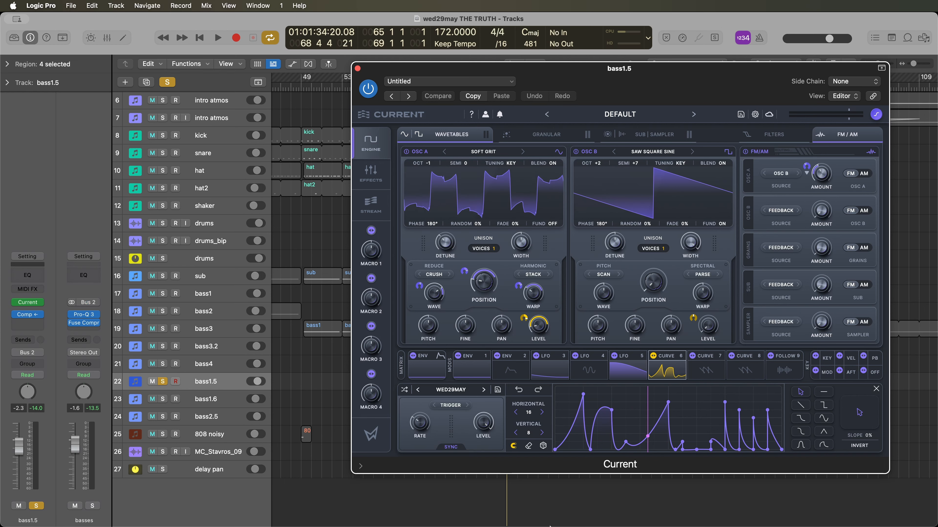
left_click(531, 275)
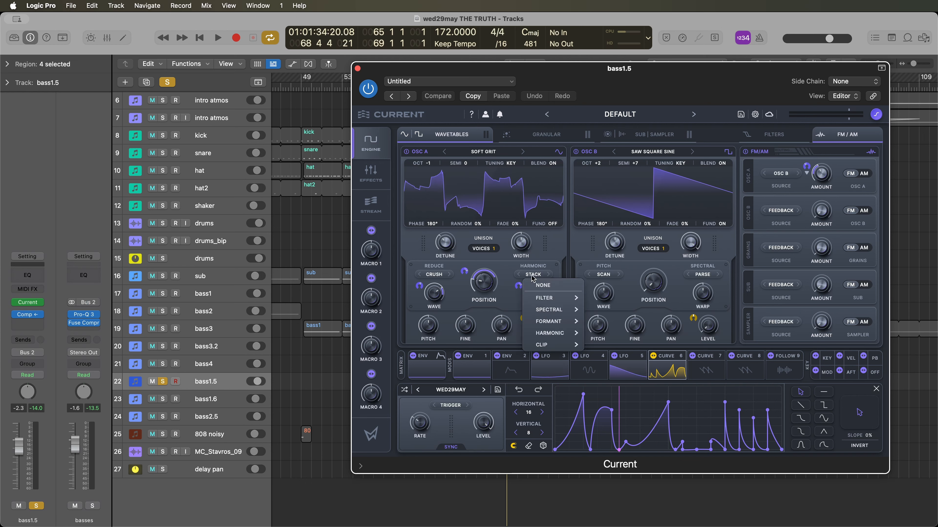
mouse_move(557, 336)
left_click(604, 309)
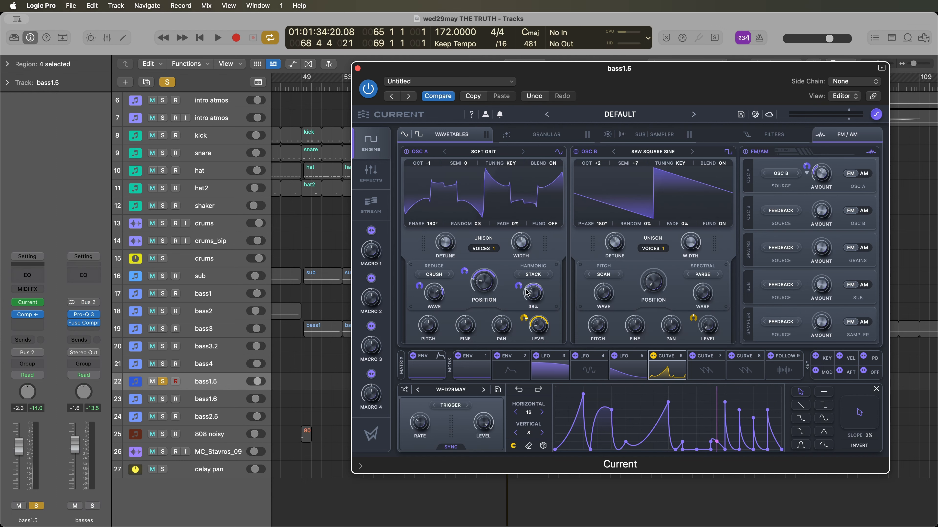
left_click_drag(530, 294, 530, 287)
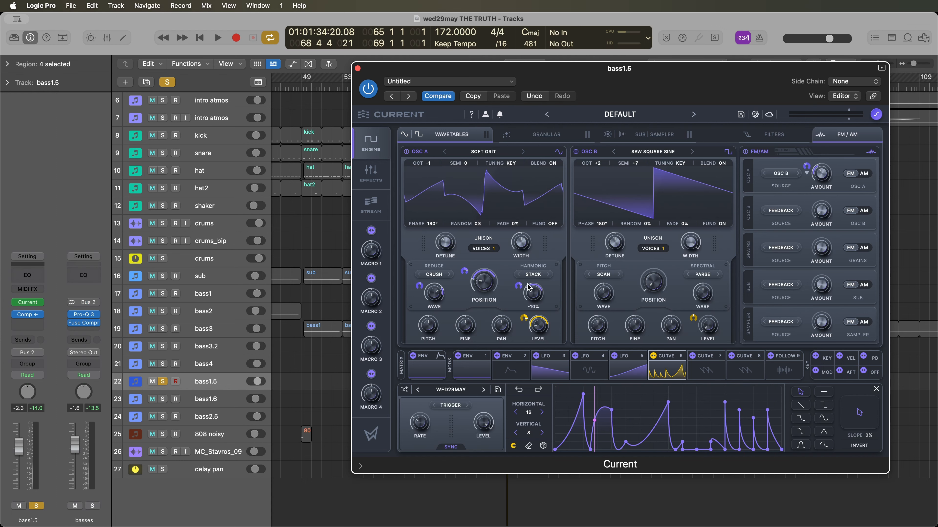
- Inspect LFO 3, oscillator A's Crush wave mode options, and the Curve 6 modulator
left_click(554, 375)
left_click_drag(428, 291, 437, 283)
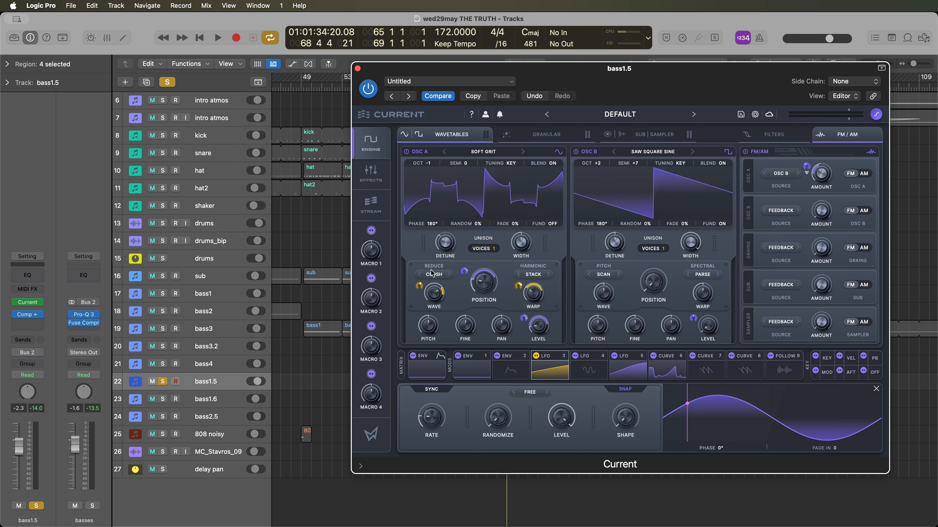
left_click(433, 277)
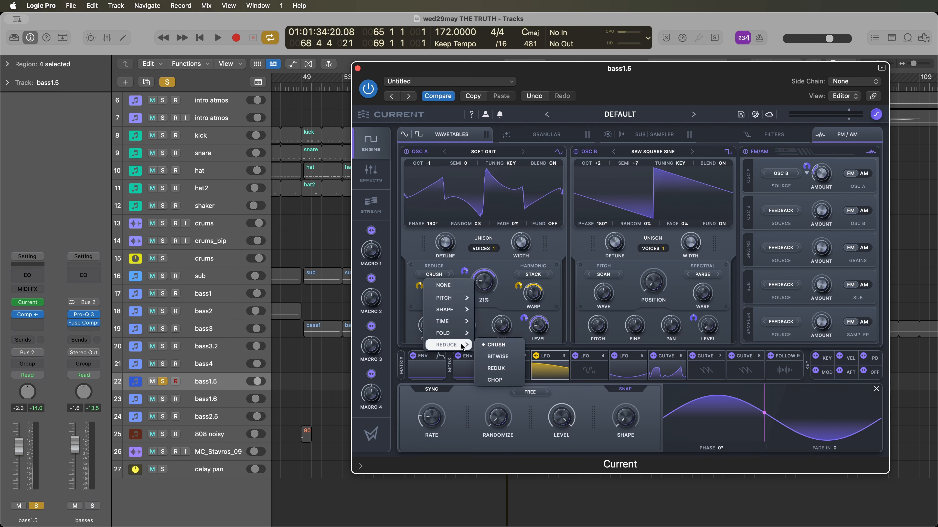
left_click(496, 324)
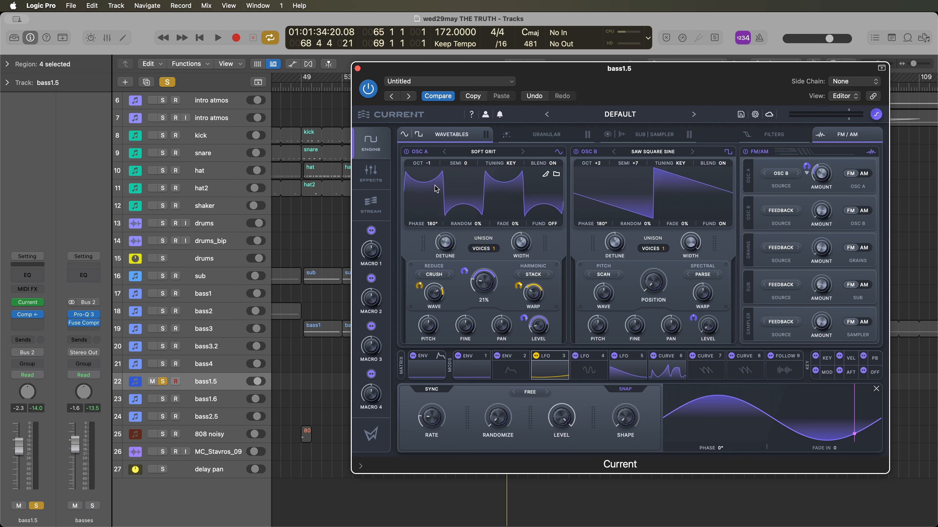
left_click(663, 377)
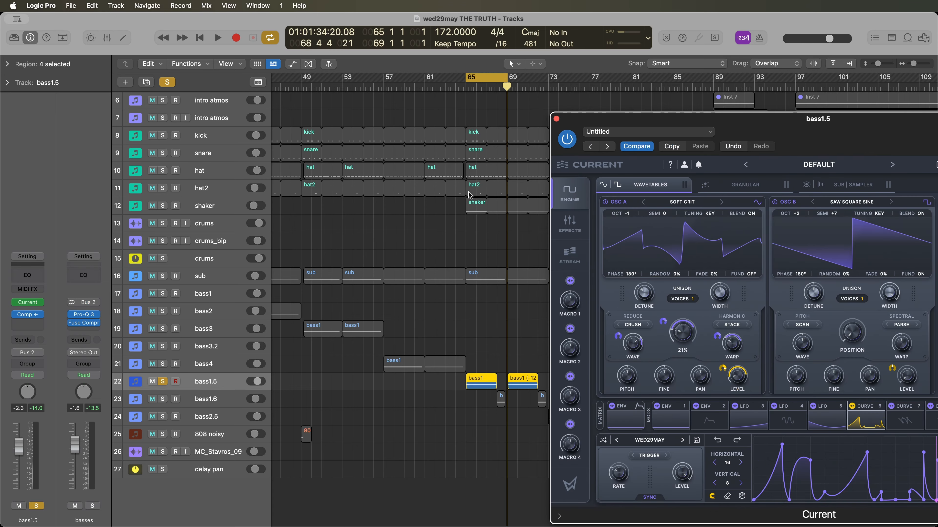
- Play the bass1.5 loop while switching oscillator B off and back on, and stop playback
key("space")
left_click_drag(689, 123, 426, 112)
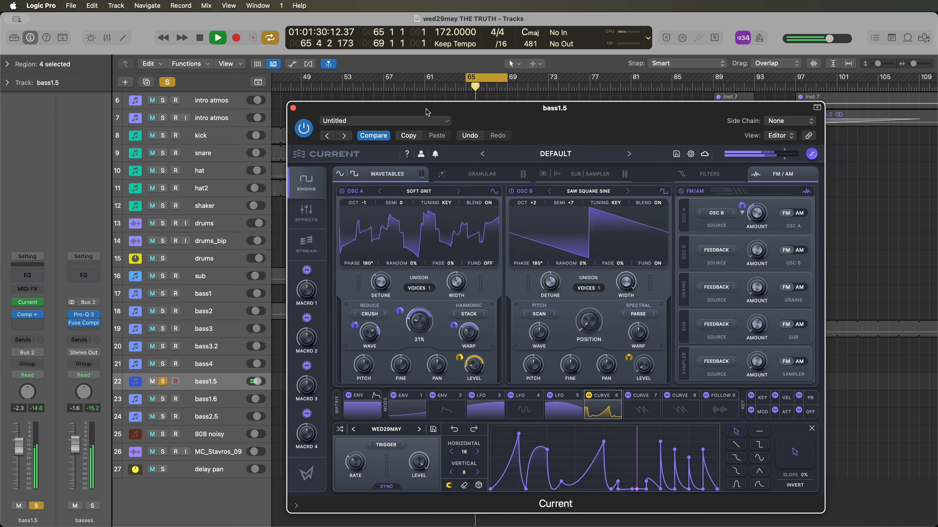
left_click(511, 192)
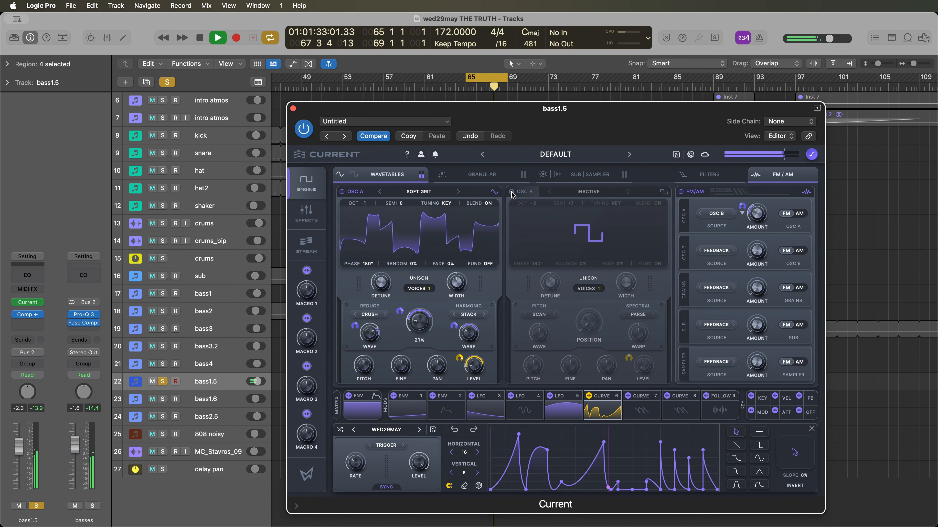
left_click(511, 192)
key("space")
- Look over the bass1.5 patch's effects chain with its Swarm Reverb, and return to the oscillator view
left_click_drag(723, 133, 690, 147)
left_click(272, 224)
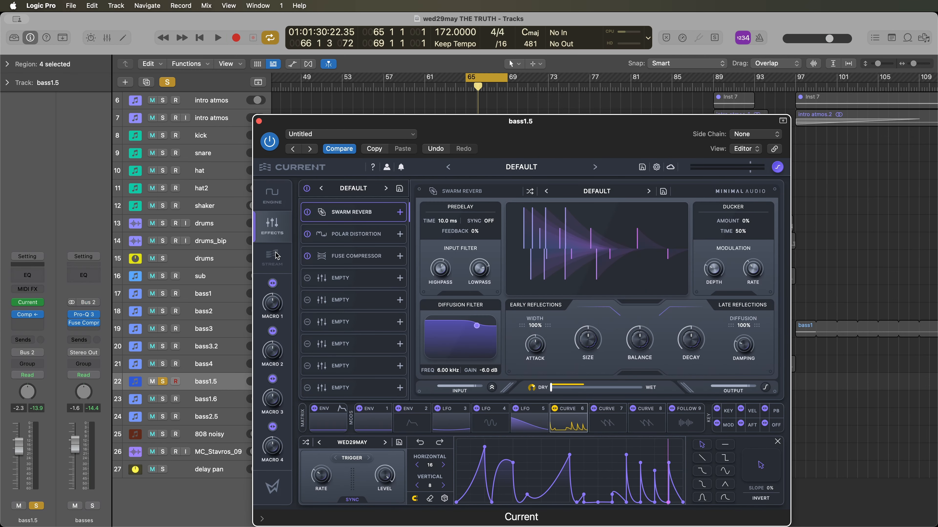
left_click(273, 196)
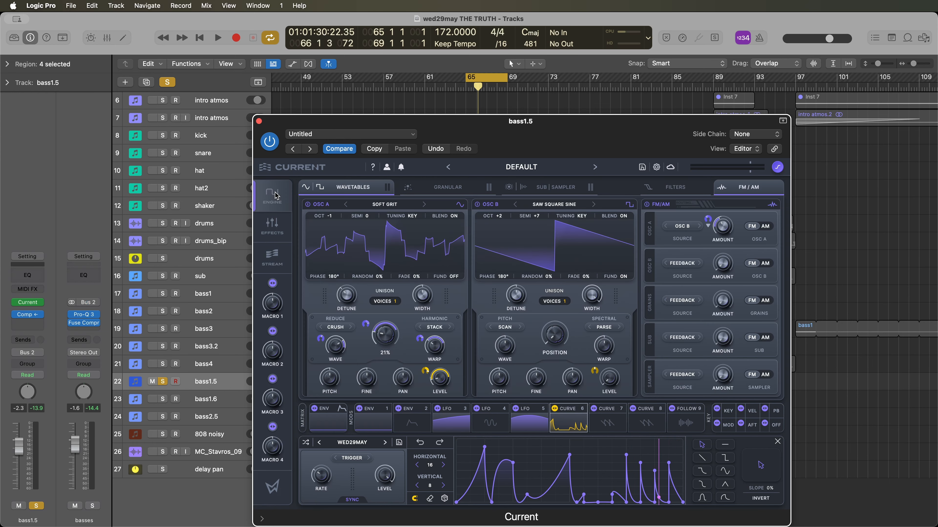
left_click_drag(480, 133, 541, 119)
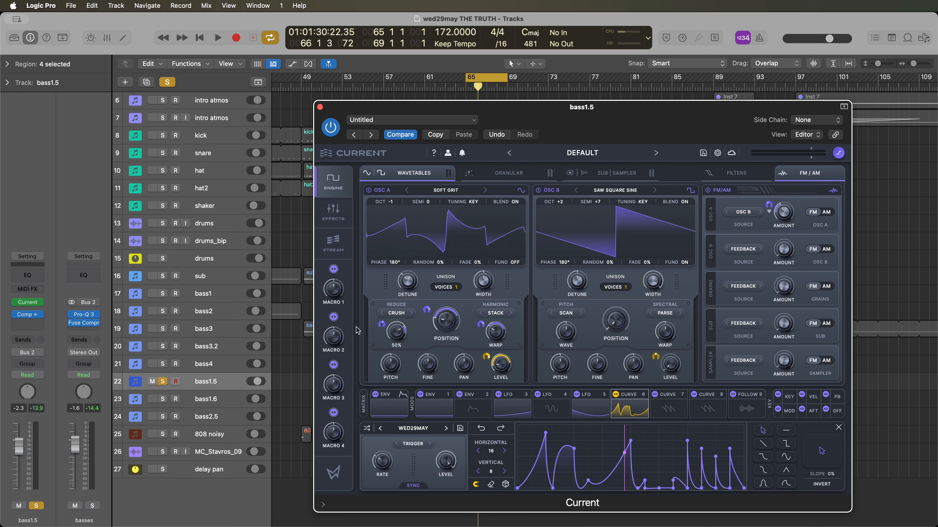
- Close the bass1.5 synth, turn off the loop and solo the bass1.6 track to hear its first region
key("super+w")
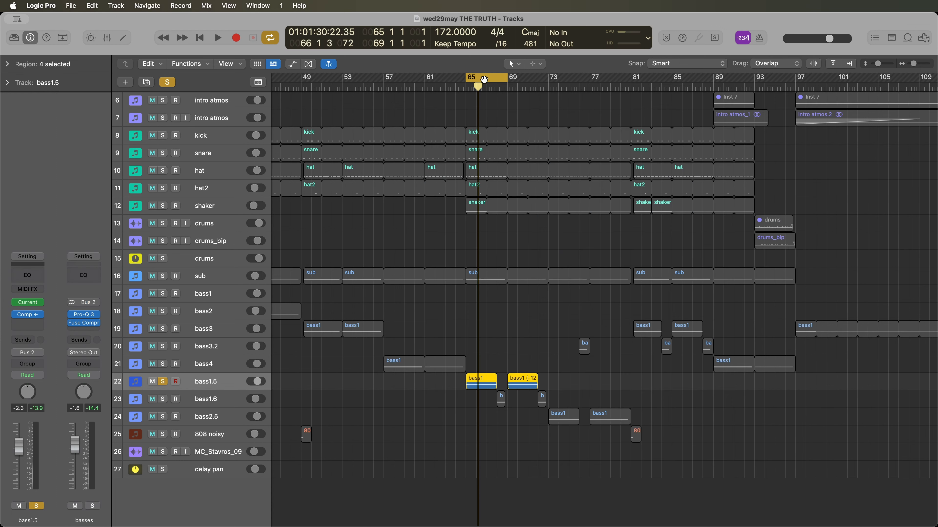
key("c")
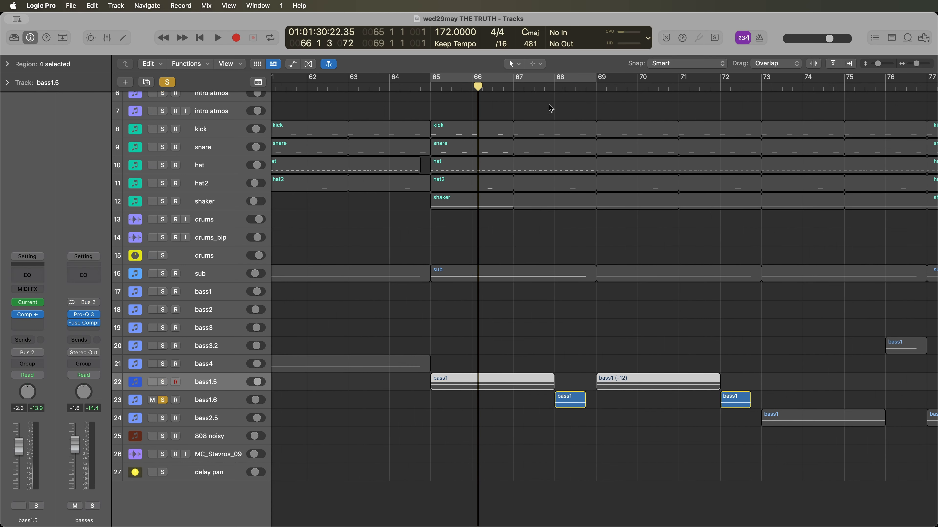
left_click(553, 88)
key("space")
left_click(165, 407)
key("space")
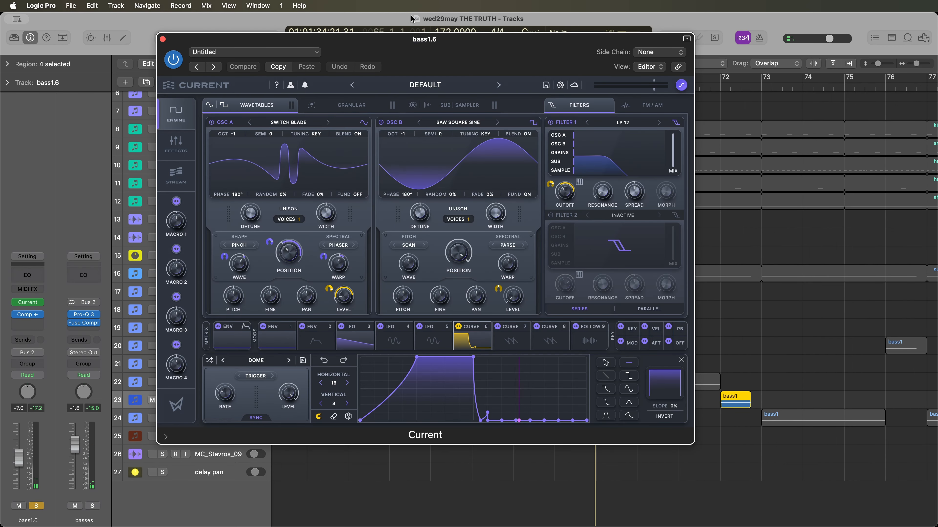
- Examine the bass1.6 Current patch while playing it, and listen to the track in the full mix
left_click_drag(415, 56, 613, 55)
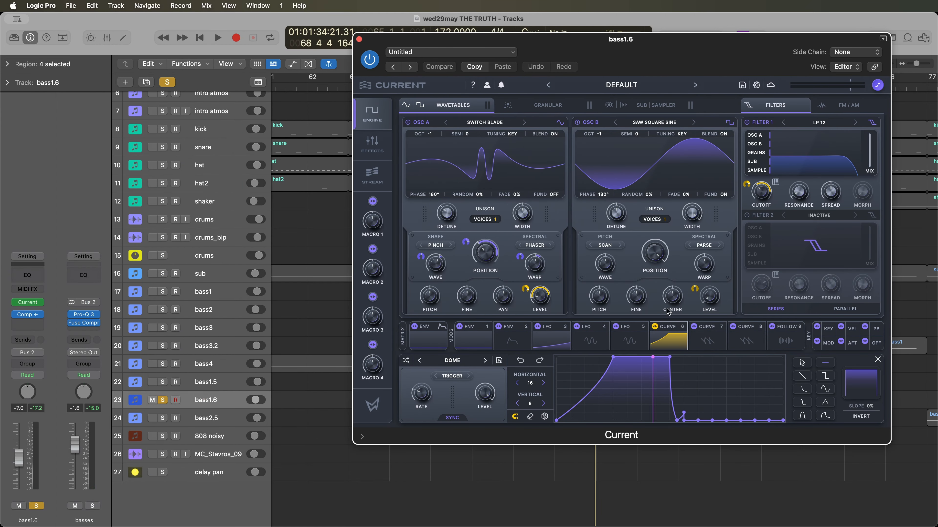
left_click_drag(606, 48, 468, 71)
key("space")
key("space")
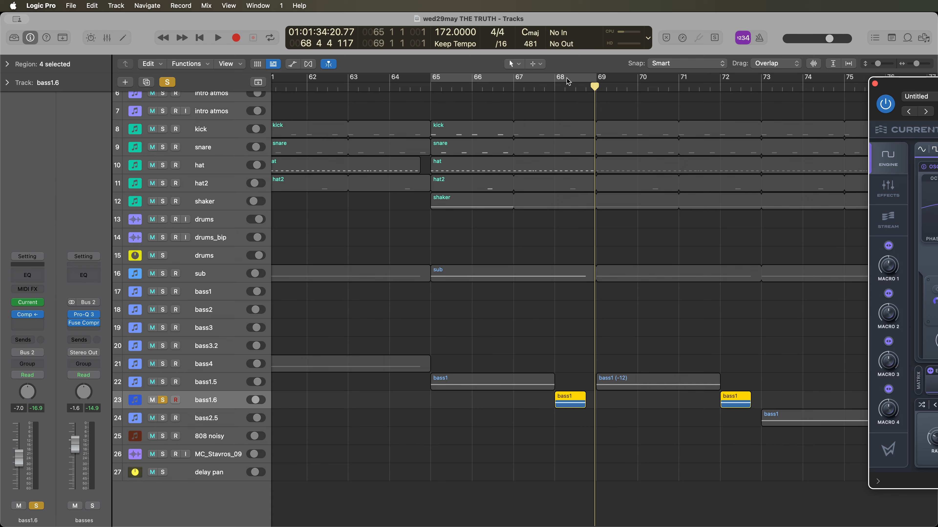
left_click(556, 88)
key("space")
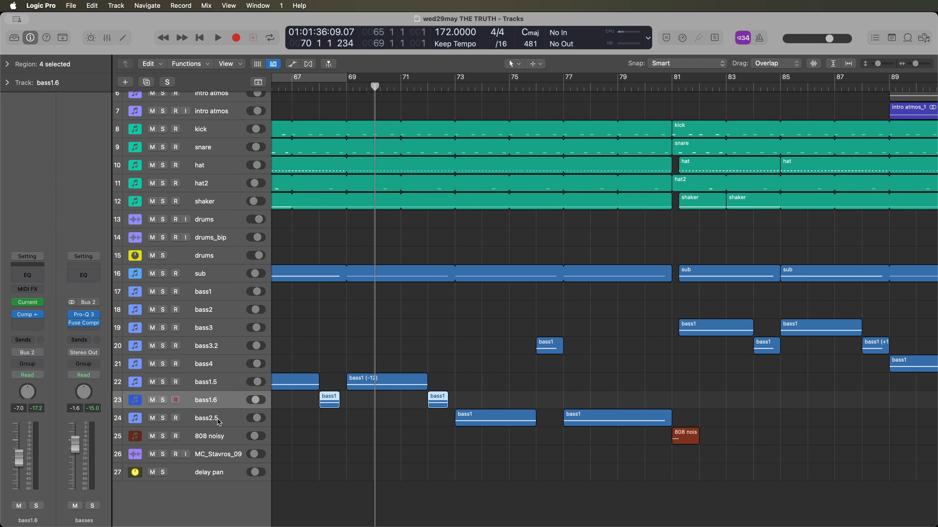
- Select and solo the bass2.5 track while playing its regions from about bar 73
left_click(219, 422)
left_click(164, 419)
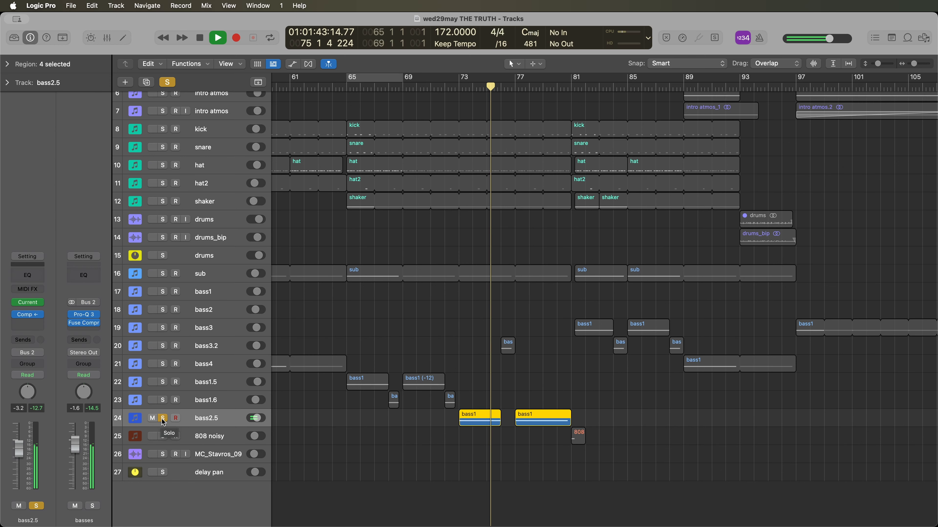
- Stop playback, look over the bass2.5 track's Current patch, close it and take the track out of solo
key("space")
key("v")
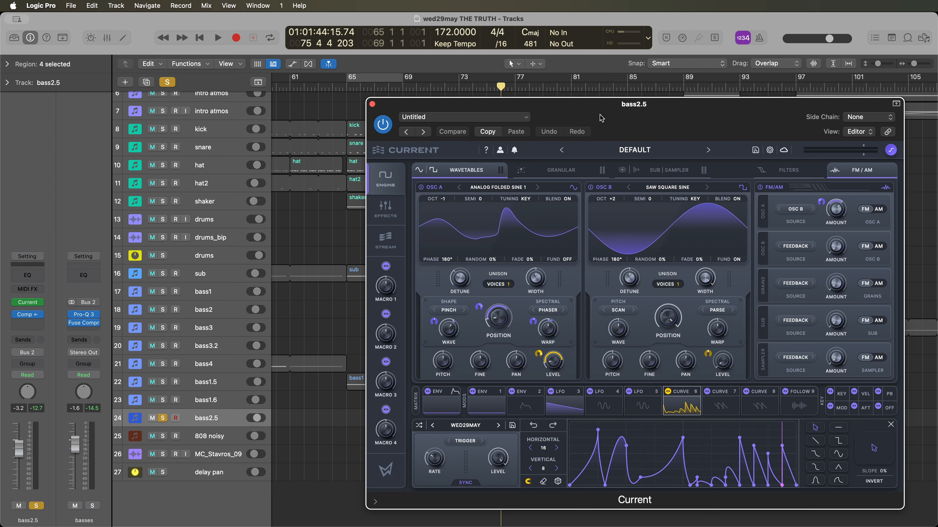
left_click_drag(601, 118, 640, 110)
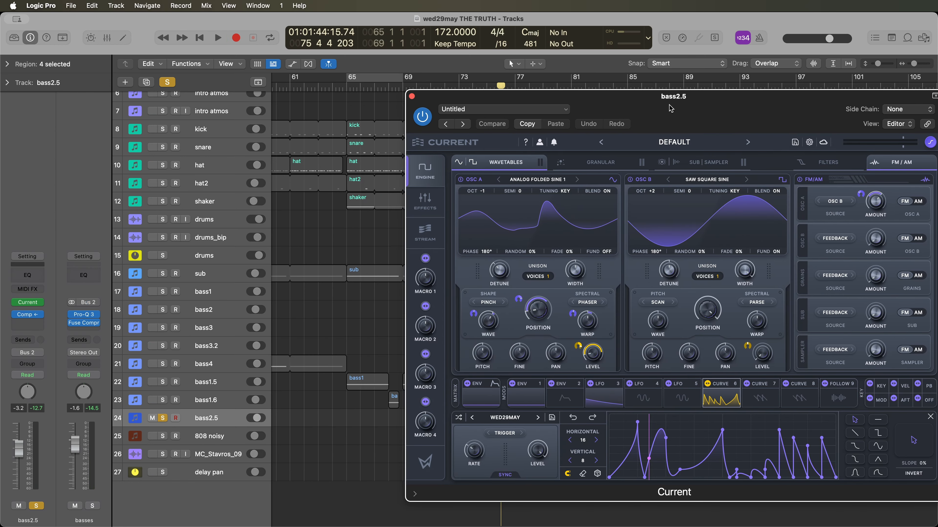
left_click(411, 95)
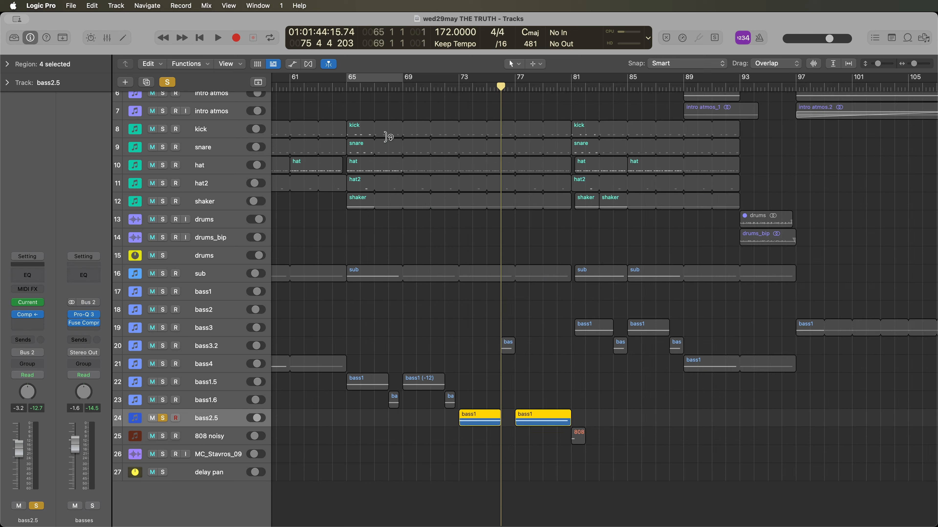
left_click(163, 418)
left_click(207, 314)
left_click(218, 418)
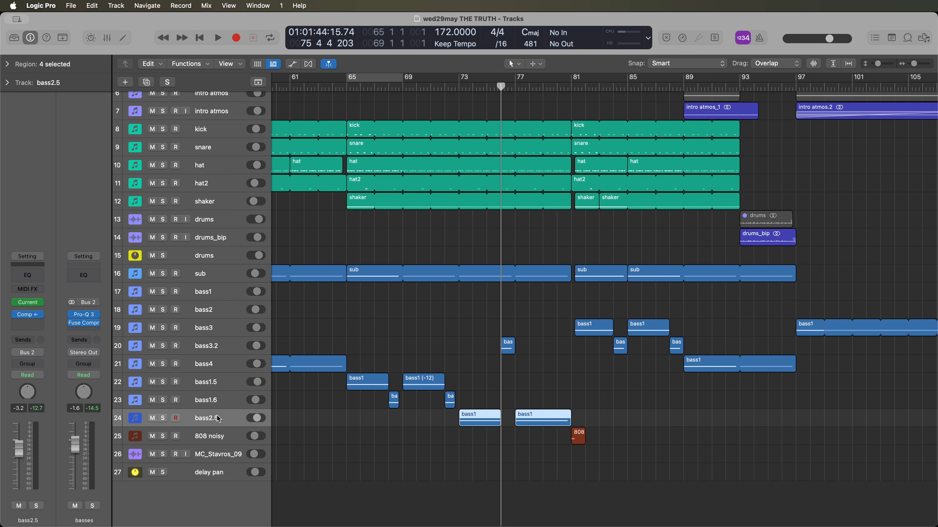
- Select the bass1.5 track and play the full mix from bar 65 to hear how the bass tracks follow each other
left_click(232, 315)
left_click(229, 415)
scroll(497, 116, "left", 4)
left_click(418, 89)
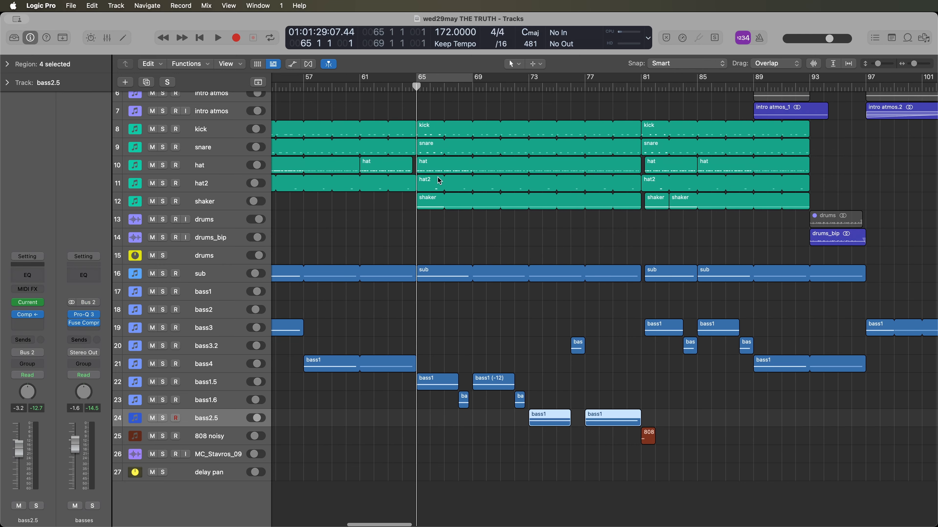
left_click_drag(440, 357, 488, 390)
left_click(212, 384)
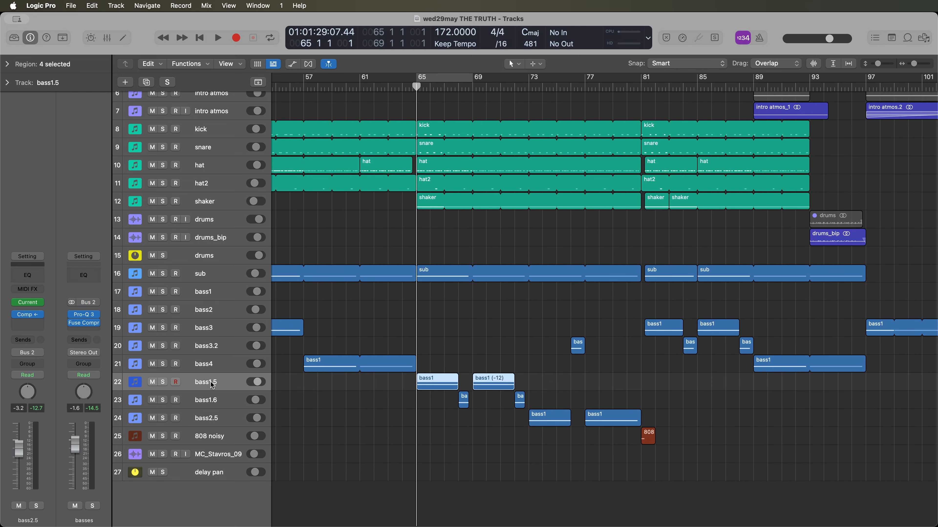
key("space")
scroll(506, 388, "right", 5)
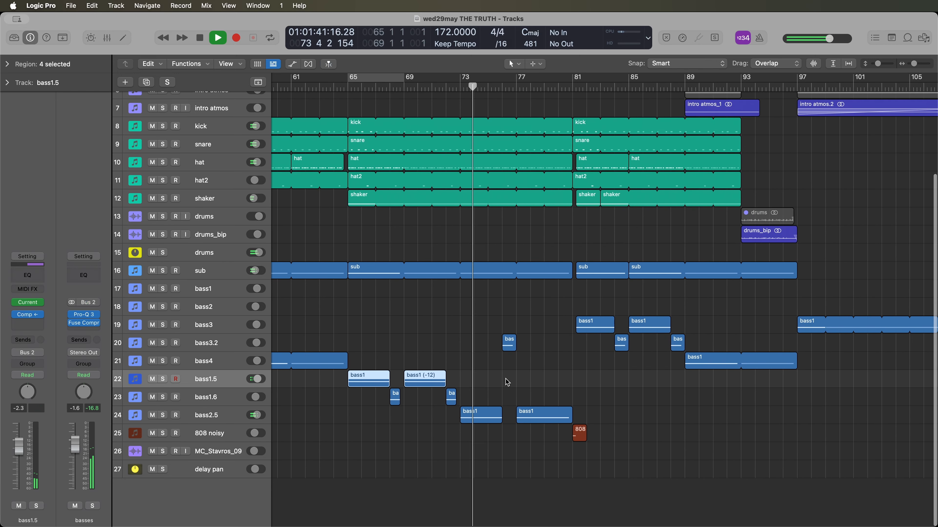
key("space")
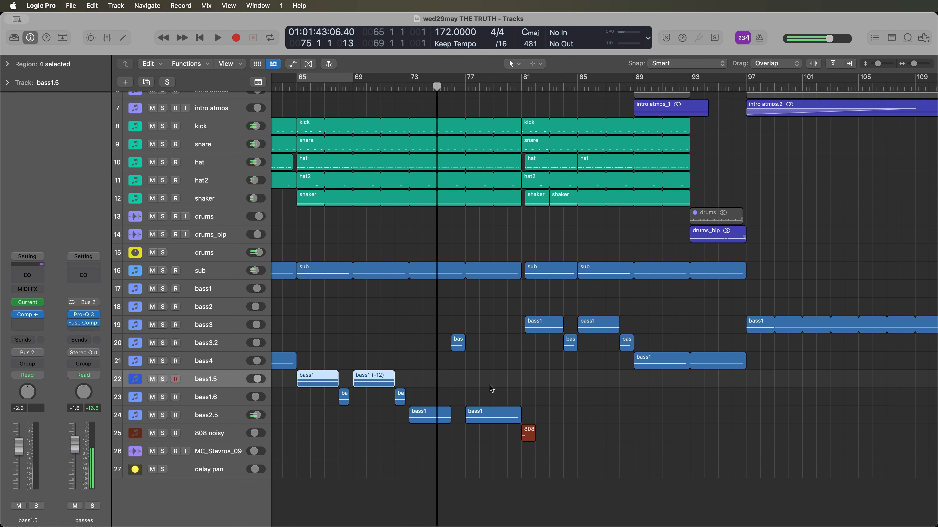
- Look over the bass4 regions across the arrangement, and play on from bar 75 with the bass3.2 track briefly soloed
key("super+Left")
left_click(225, 358)
key("super+Left")
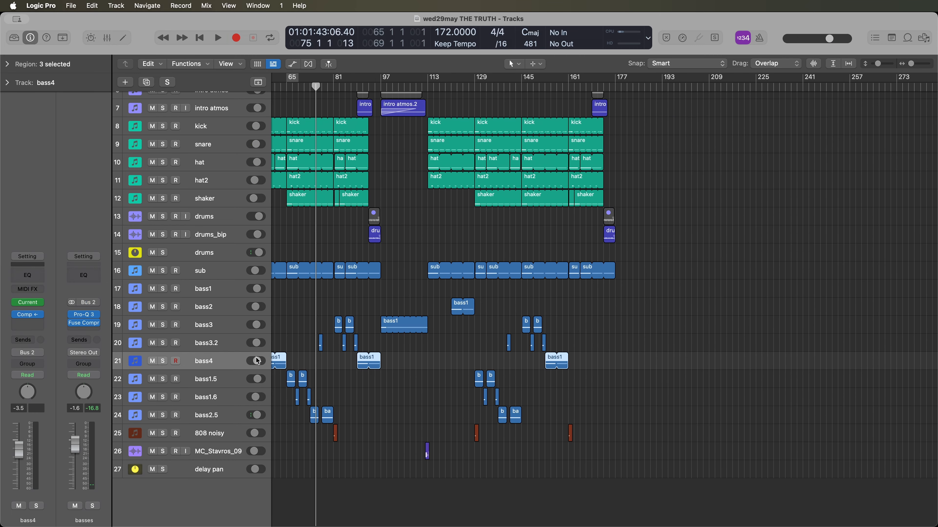
key("super+Right")
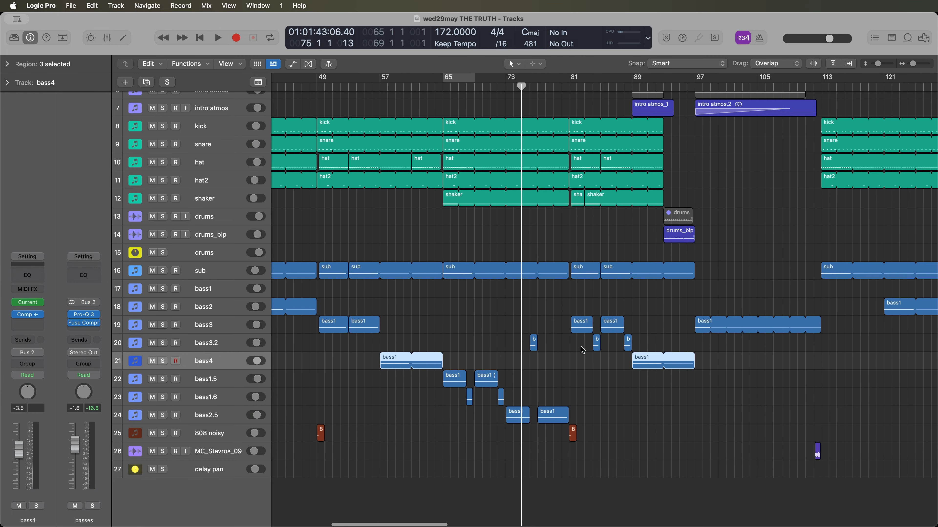
left_click(163, 343)
key("space")
left_click(163, 344)
key("space")
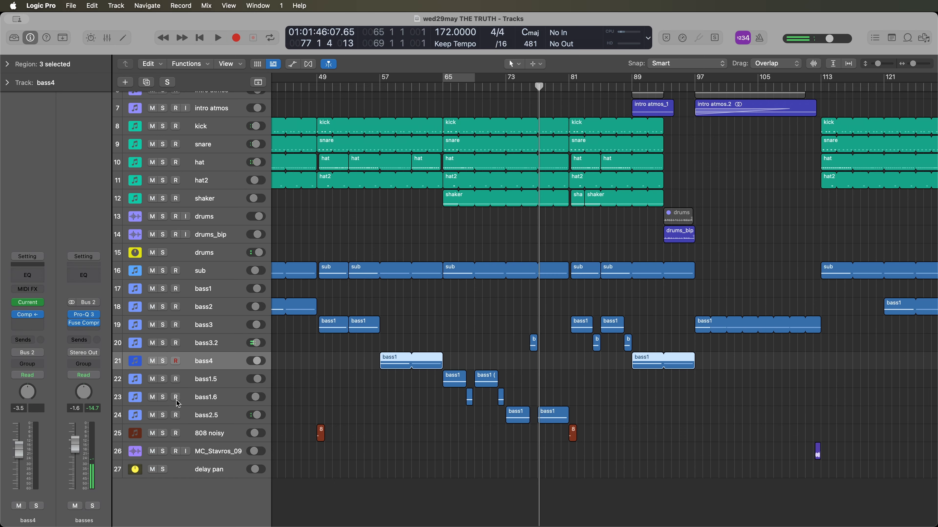
- Look over the percussion and atmosphere tracks at the start of the track list, with taller tracks, and select the wood perc verb track
left_click(236, 401)
scroll(361, 142, "up", 4)
scroll(361, 143, "right", 4)
scroll(388, 145, "left", 15)
key("super+Down")
scroll(550, 243, "up", 8)
scroll(590, 273, "right", 4)
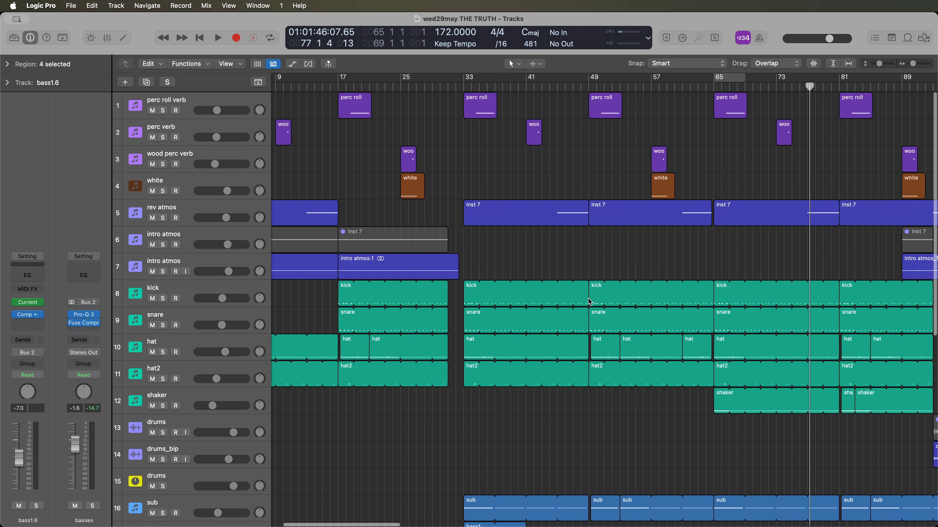
scroll(578, 288, "right", 2)
left_click(231, 154)
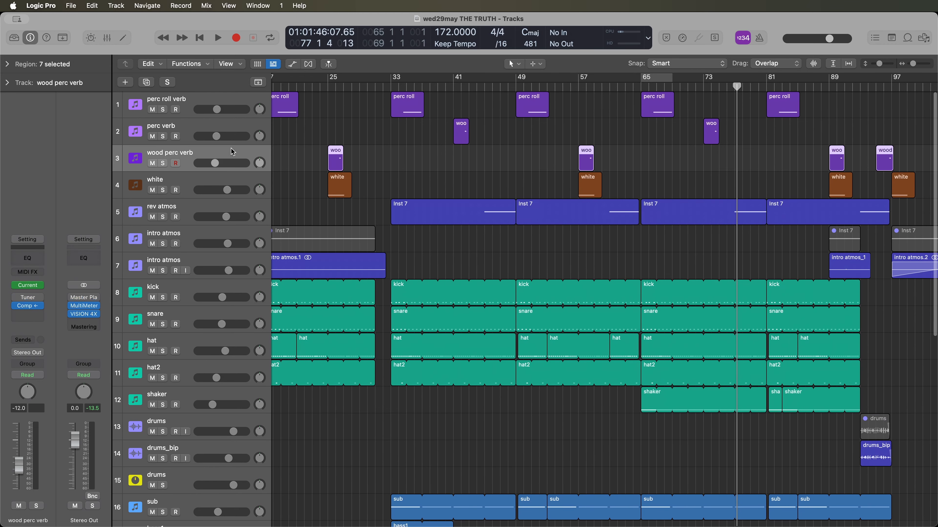
- Solo the perc roll verb track and play its region from bar 17
left_click(215, 101)
left_click(163, 109)
key("shift+space")
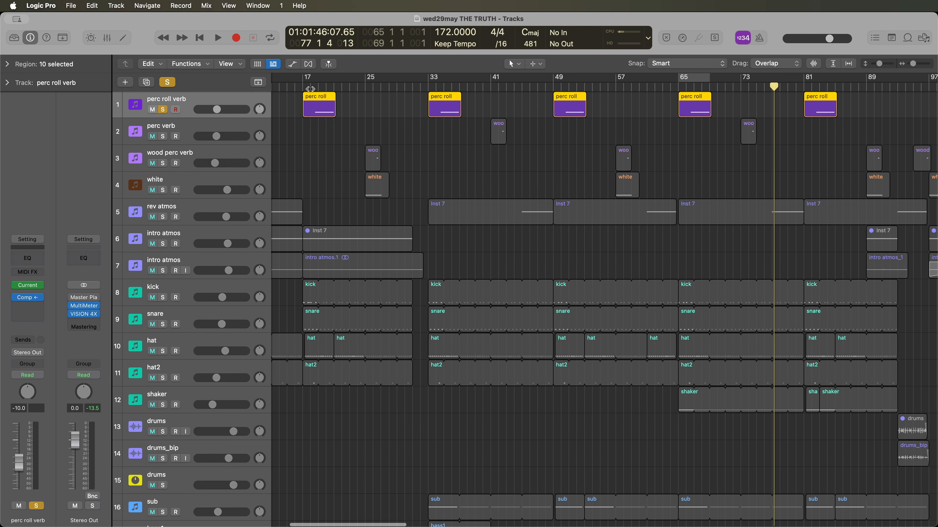
key("space")
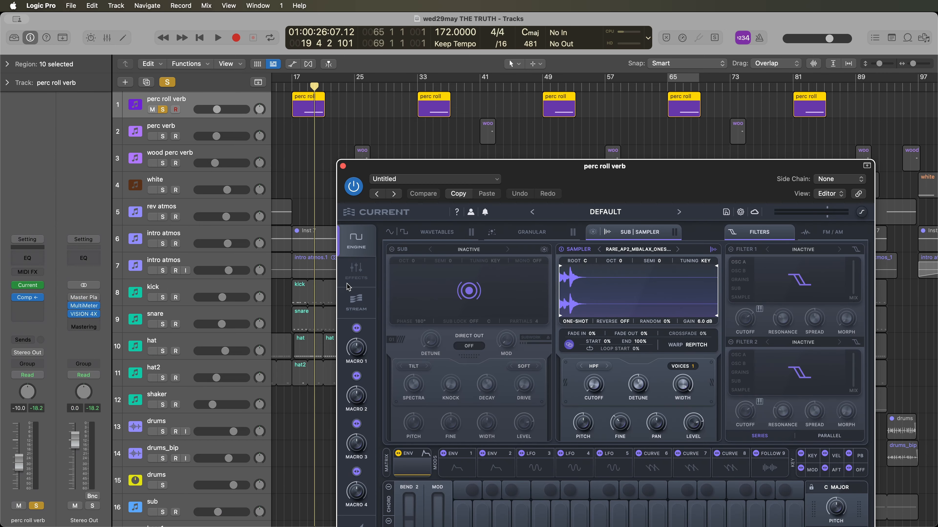
- Examine the Morph EQ and Swarm Reverb in the perc roll verb patch's effects chain, and take the track out of solo
left_click(347, 284)
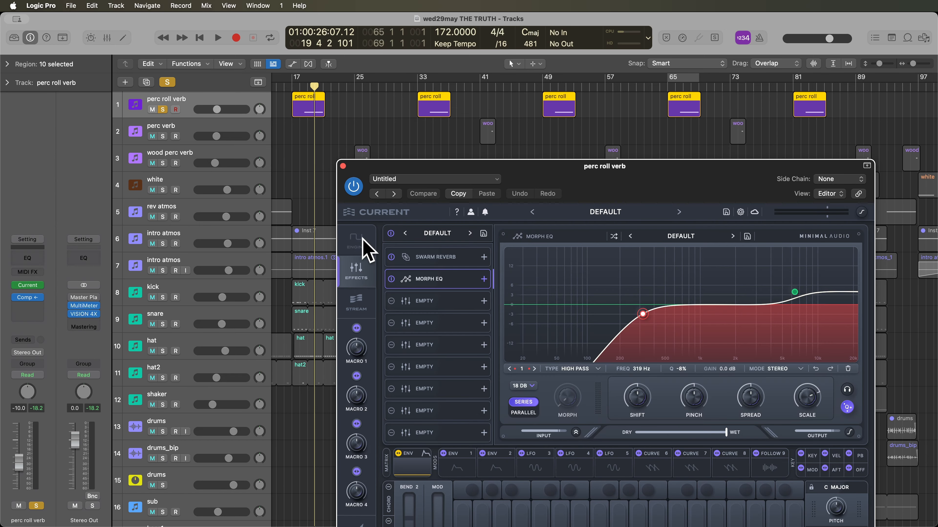
left_click(431, 258)
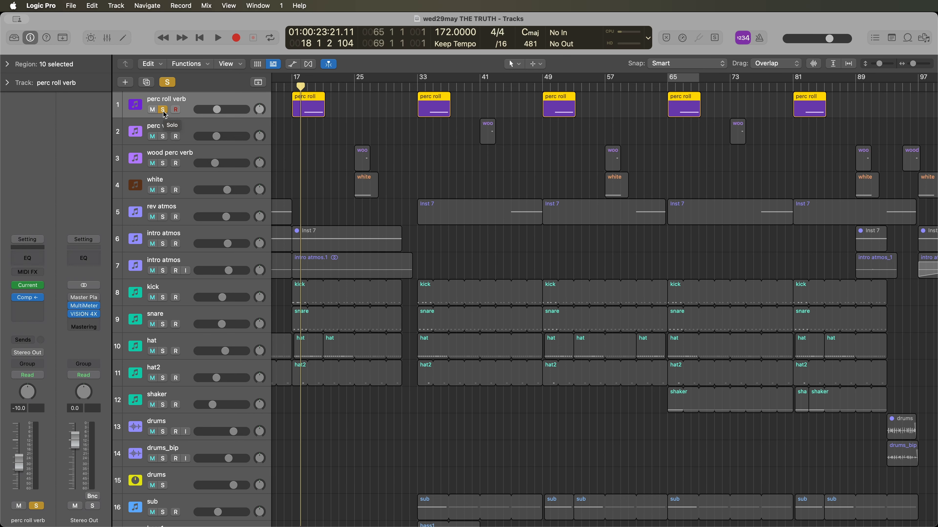
left_click(163, 109)
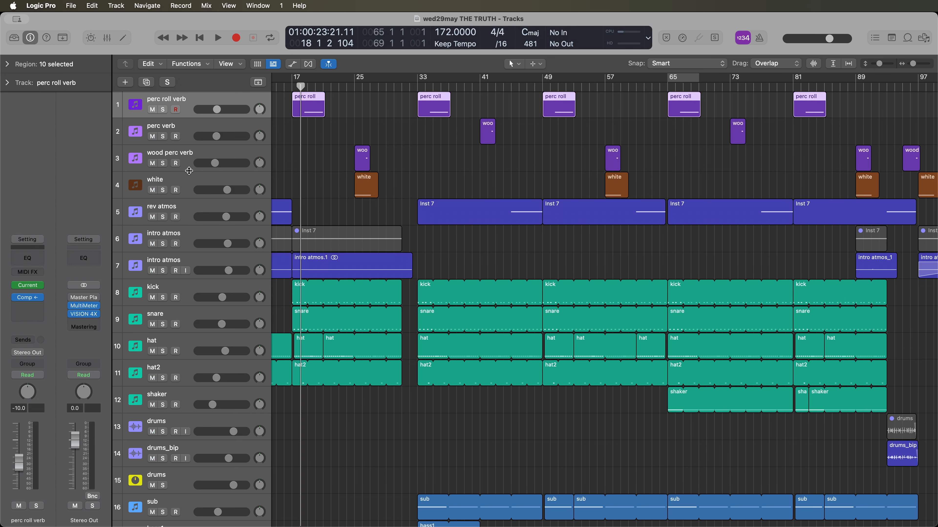
- Solo the perc verb track, play its region near bar 41 and look over its Current patch with Swarm Reverb
left_click(163, 136)
key("space")
left_click(28, 288)
key("space")
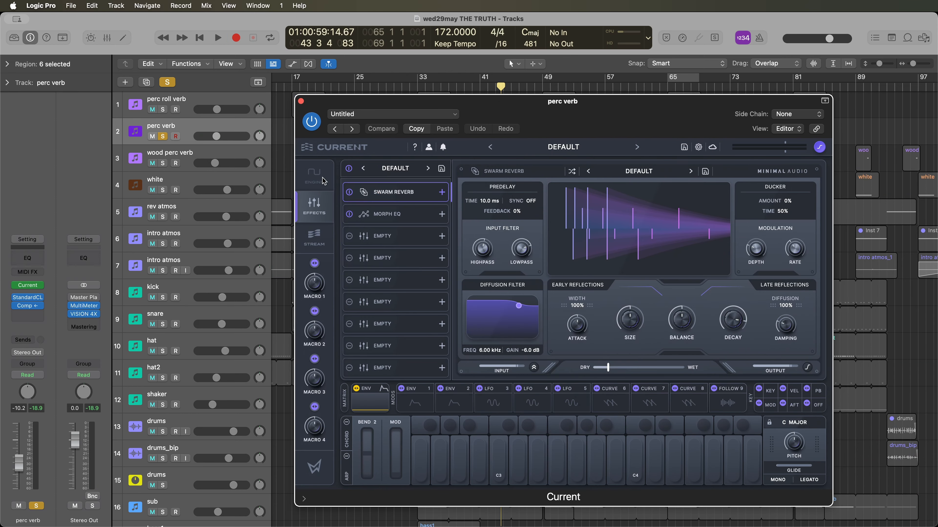
left_click(322, 181)
left_click(319, 202)
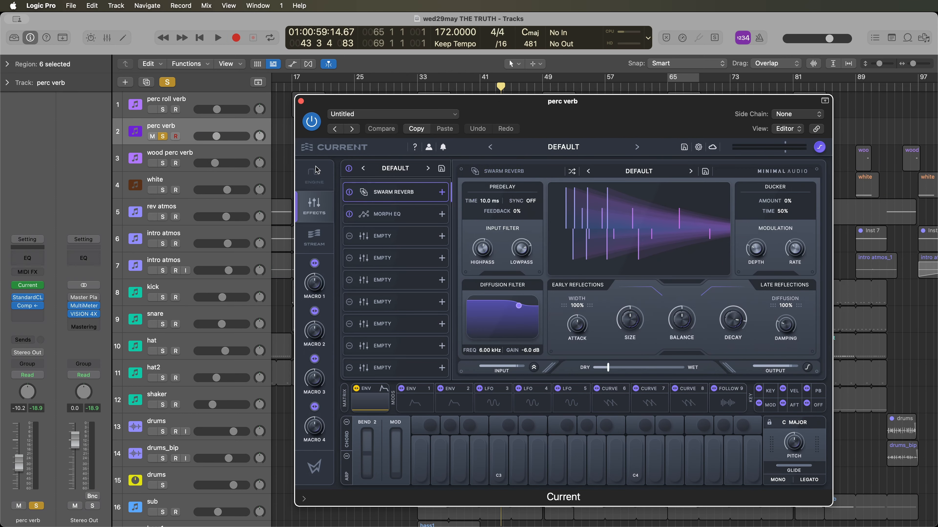
- Close the perc verb synth and play the full mix from bar 25 to hear the wood perc verb region
left_click(301, 101)
left_click(360, 85)
key("space")
key("space")
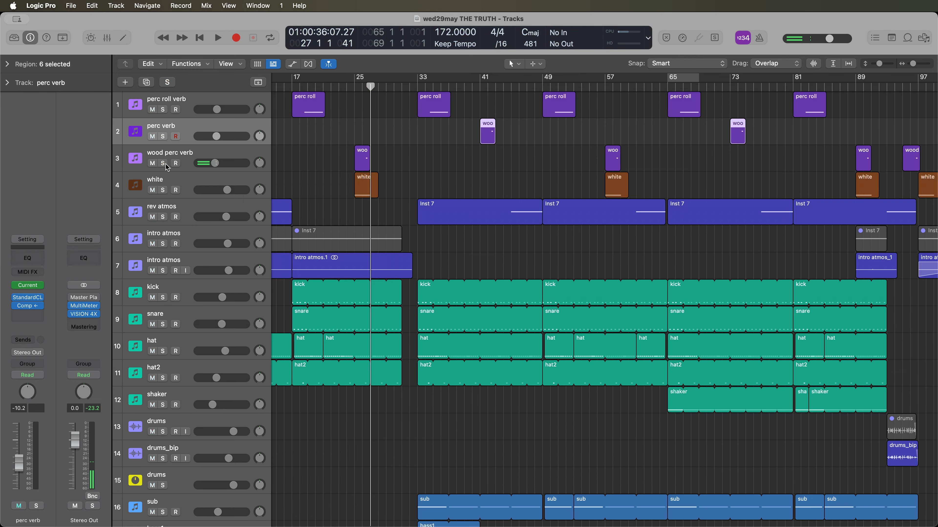
- Solo the white track, open its Current synth and play its region from about bar 25
left_click(149, 200)
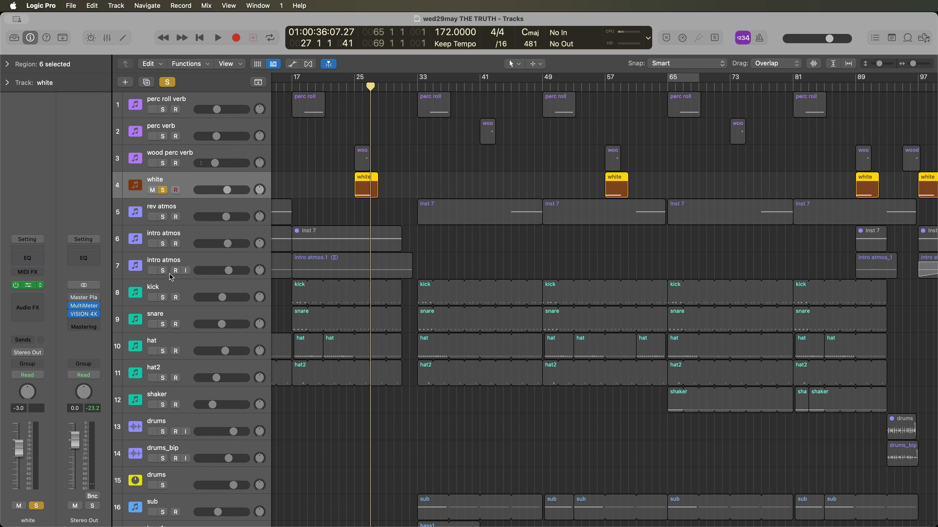
left_click(27, 285)
key("space")
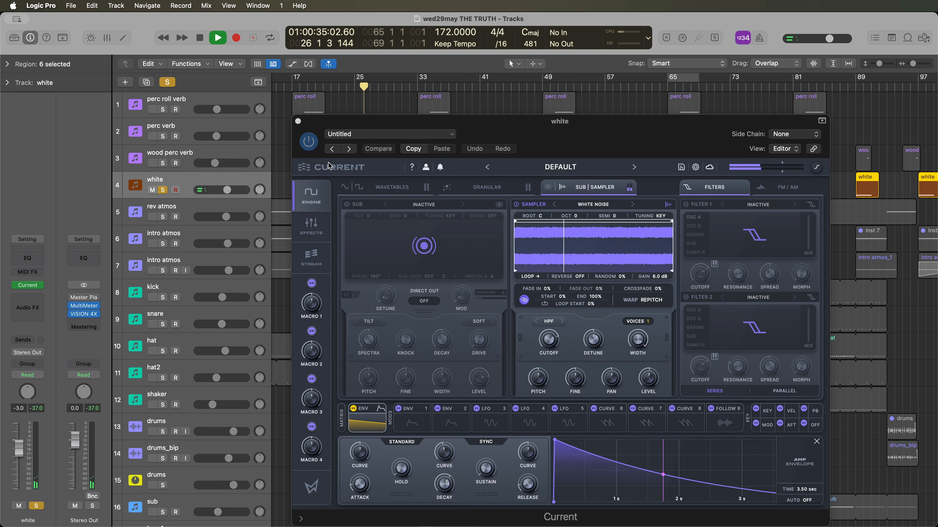
key("space")
left_click_drag(579, 134, 566, 113)
- Compare the white patch's wavetable and sampler pages, and browse the sampler's Noise category around the White Noise sample
left_click(383, 164)
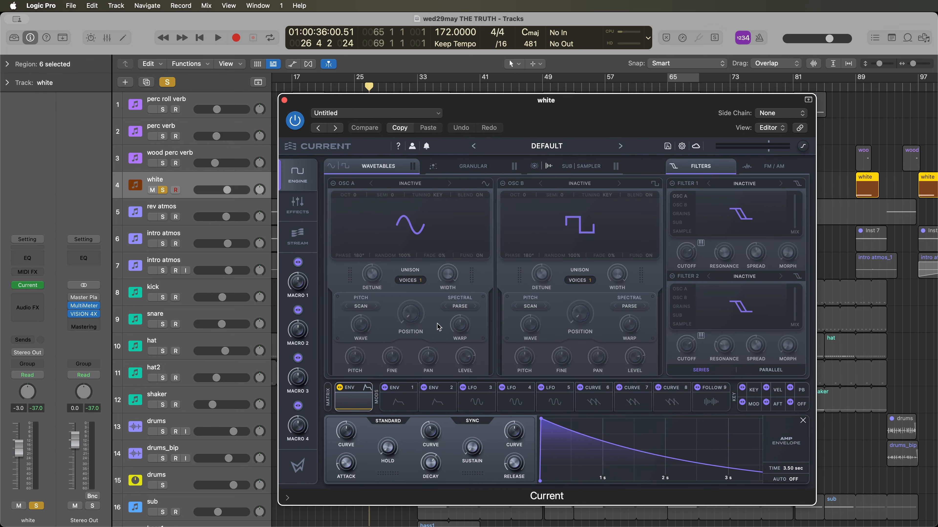
left_click(580, 168)
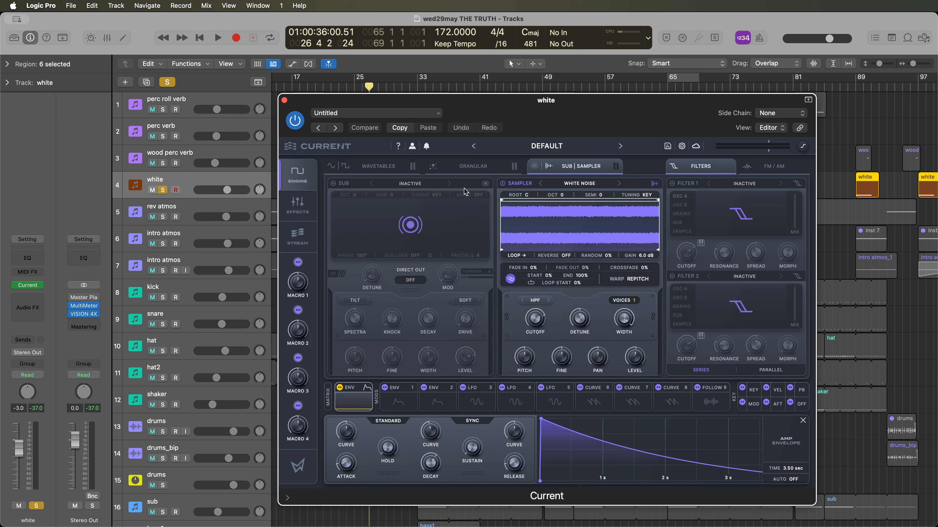
left_click(372, 170)
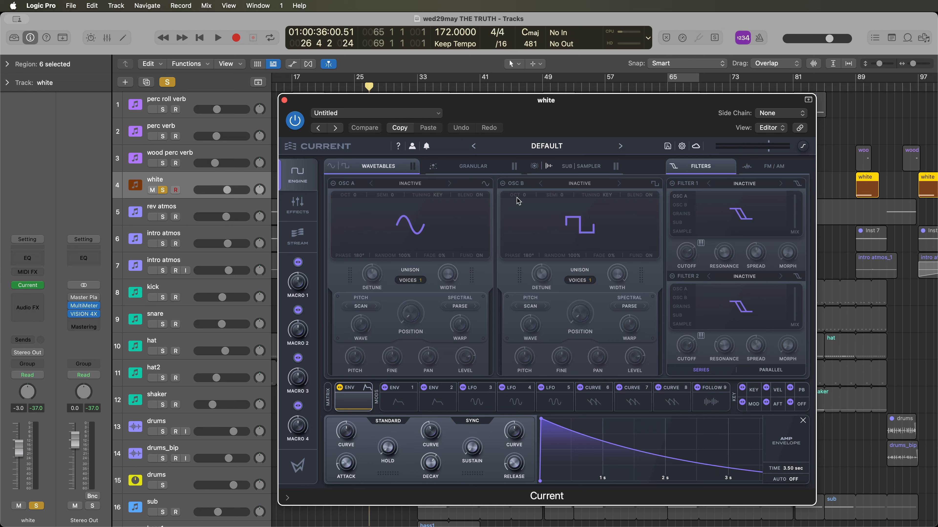
left_click(580, 167)
left_click(578, 185)
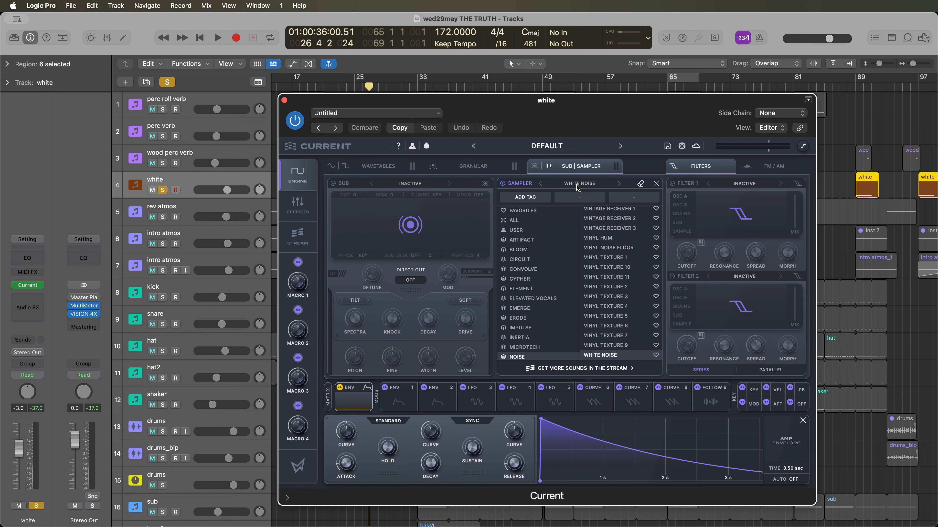
scroll(532, 305, "down", 3)
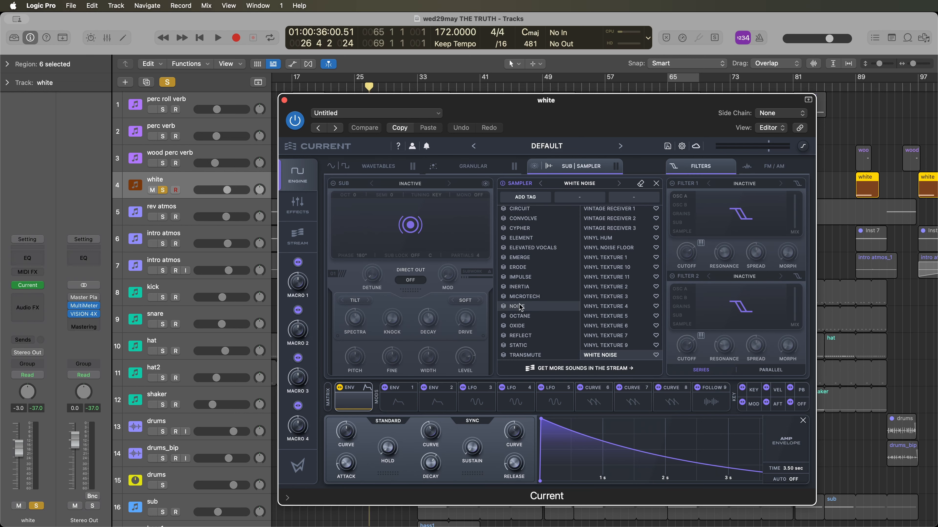
scroll(629, 310, "down", 1)
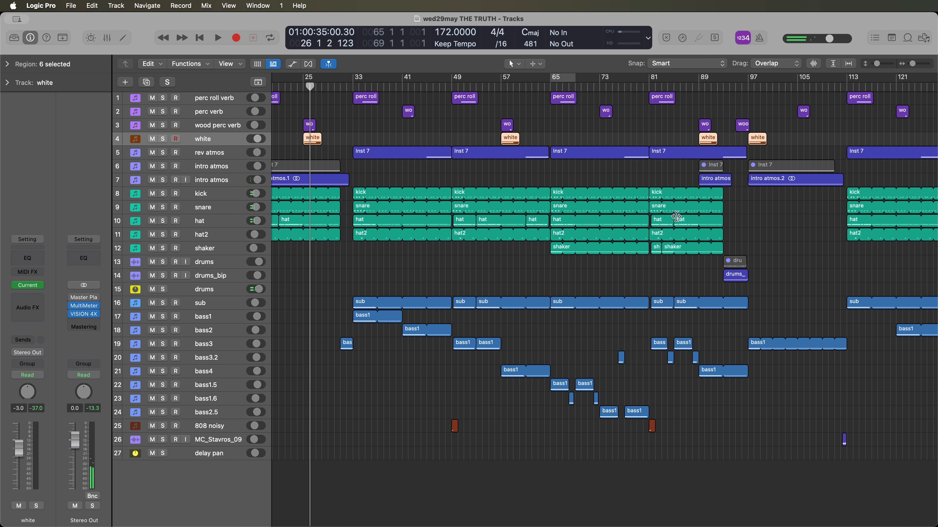
- Close the white synth, end the solo, and play the full mix from about bar 91 with drums_bip selected
scroll(677, 224, "down", 1)
scroll(676, 224, "right", 10)
scroll(530, 230, "up", 1)
scroll(529, 230, "left", 2)
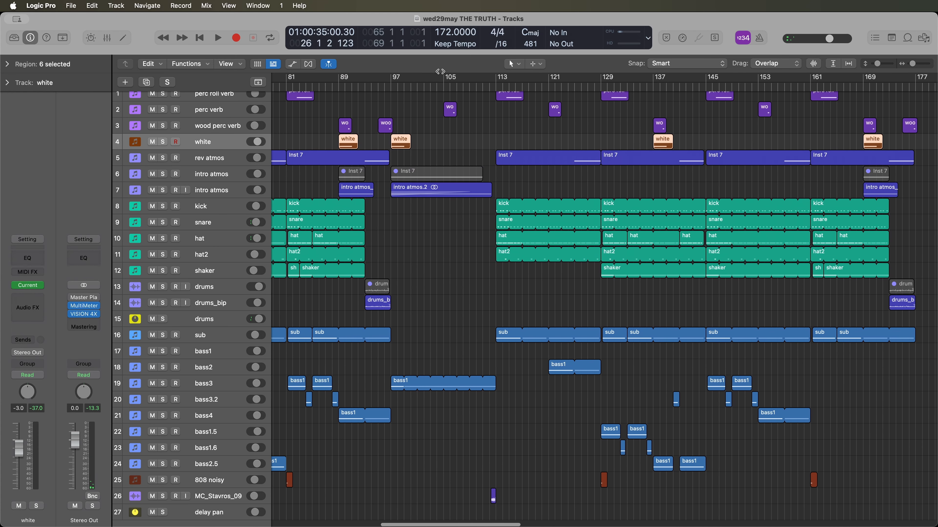
left_click(358, 87)
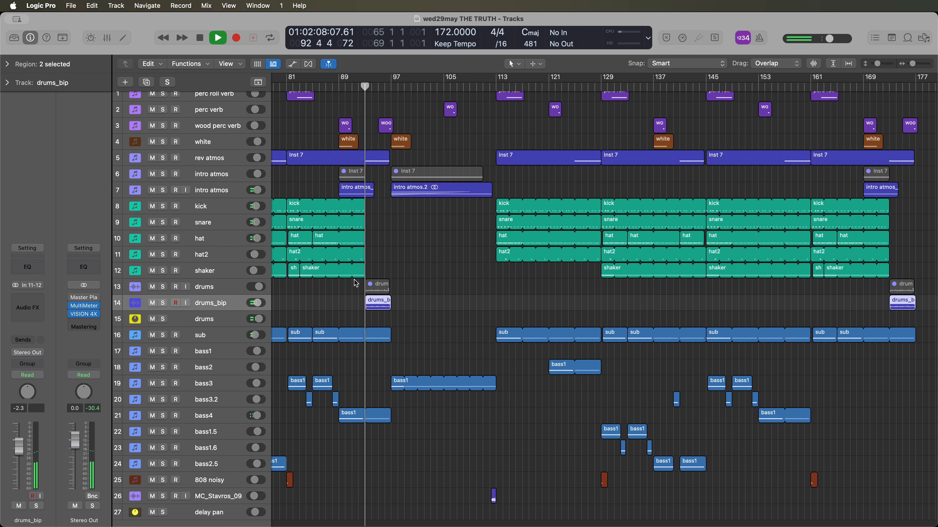
scroll(298, 284, "up", 5)
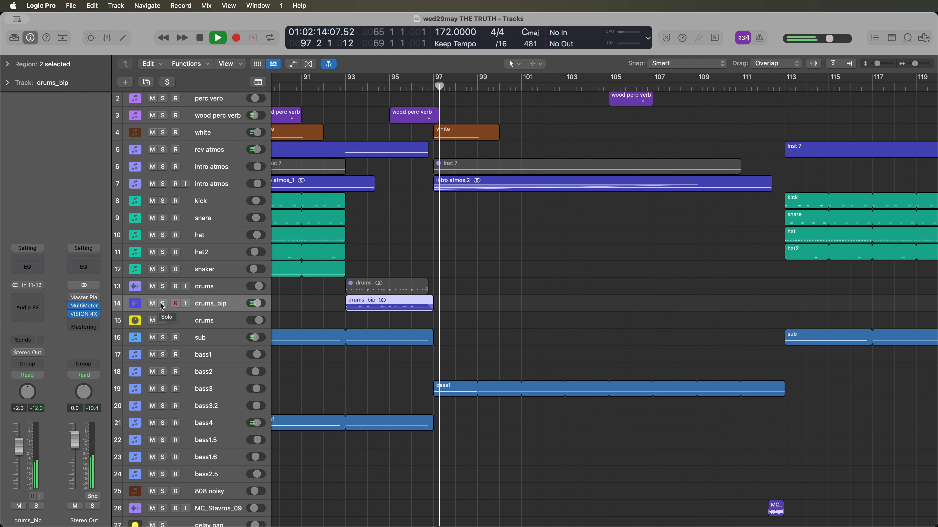
- Stop playback, select the muted drums audio track and examine its ShaperBox 3 volume curve before closing the plug-in
key("space")
key("Up")
scroll(348, 180, "left", 3)
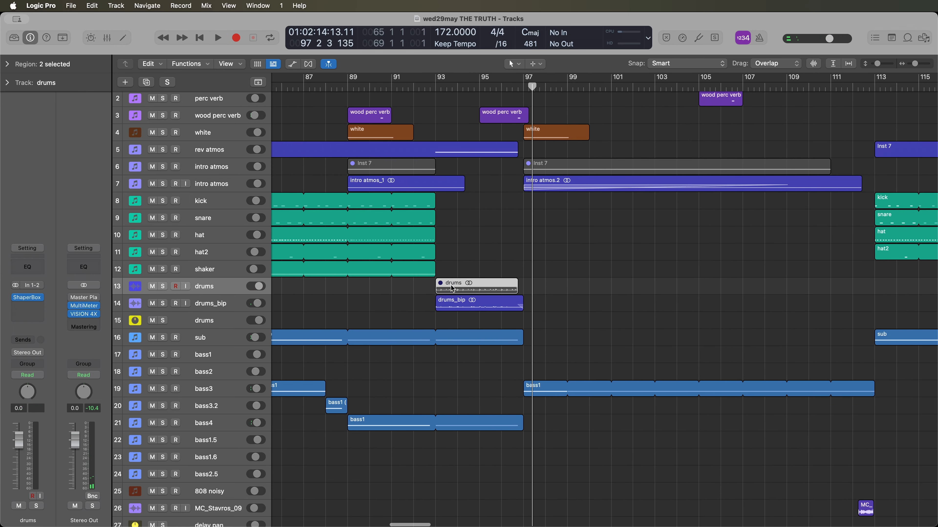
scroll(339, 321, "right", 3)
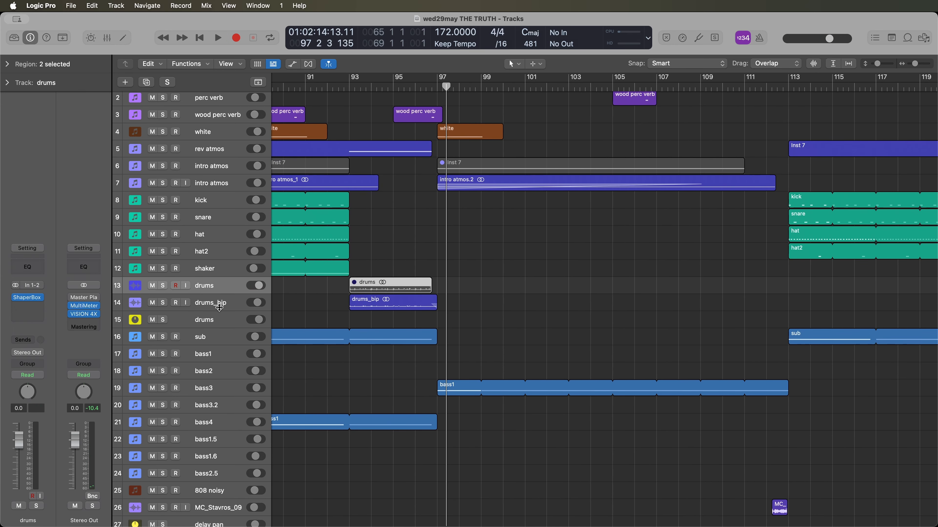
left_click(29, 298)
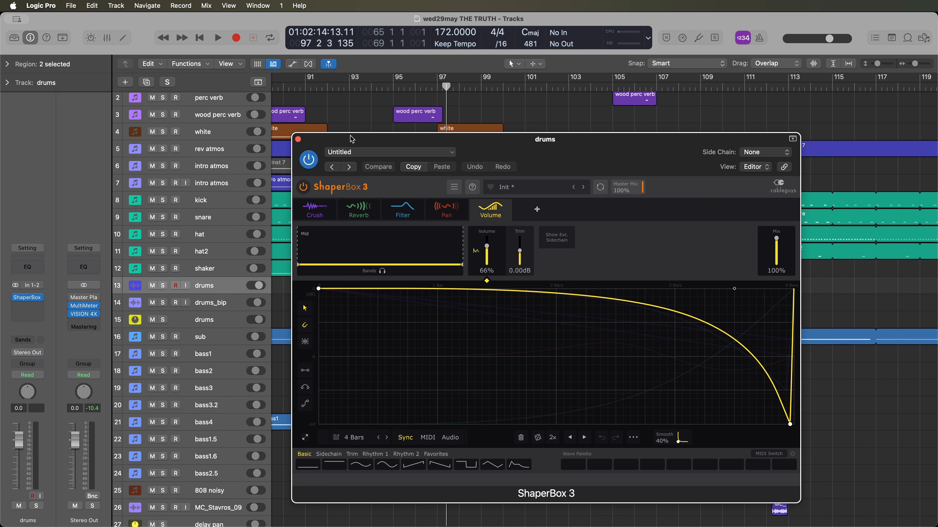
left_click(383, 132)
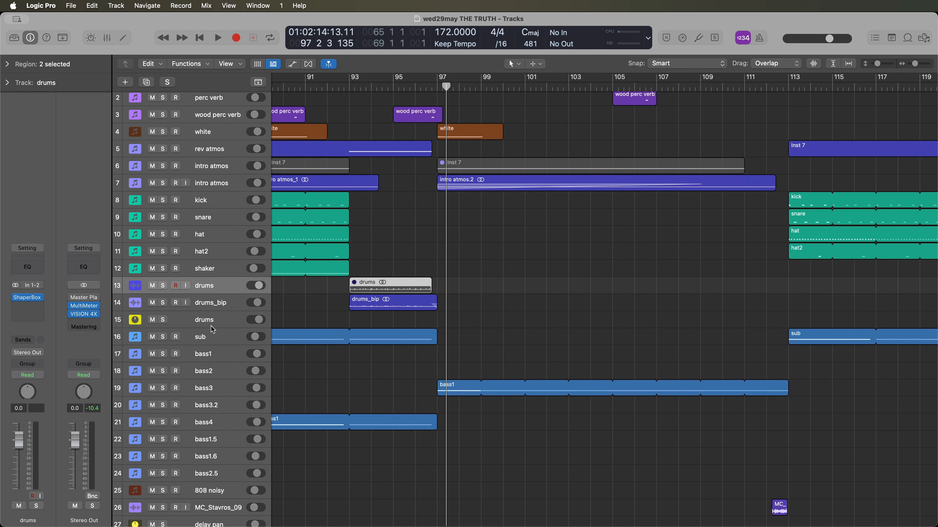
- Show the mixer and inspect the bass1 channel's Compressor and the sub channel's Trackspacer, closing each plug-in
key("x")
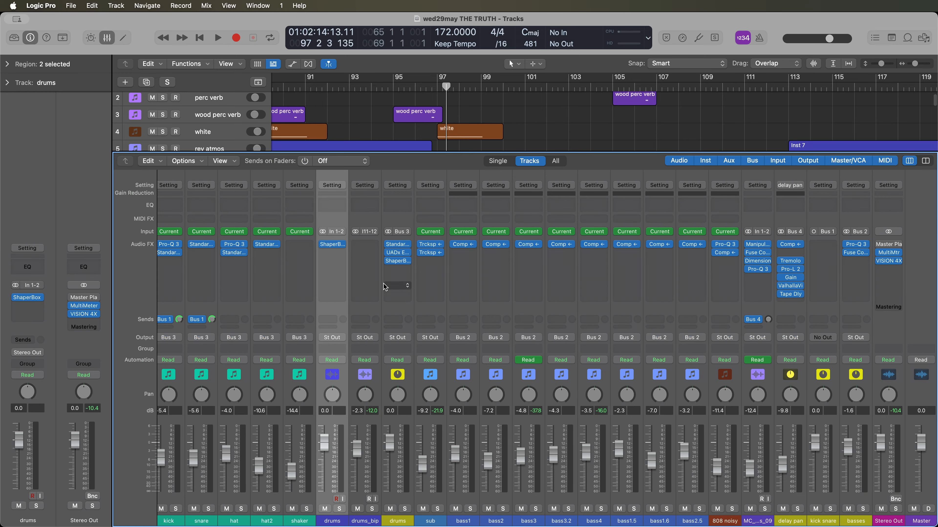
left_click(451, 246)
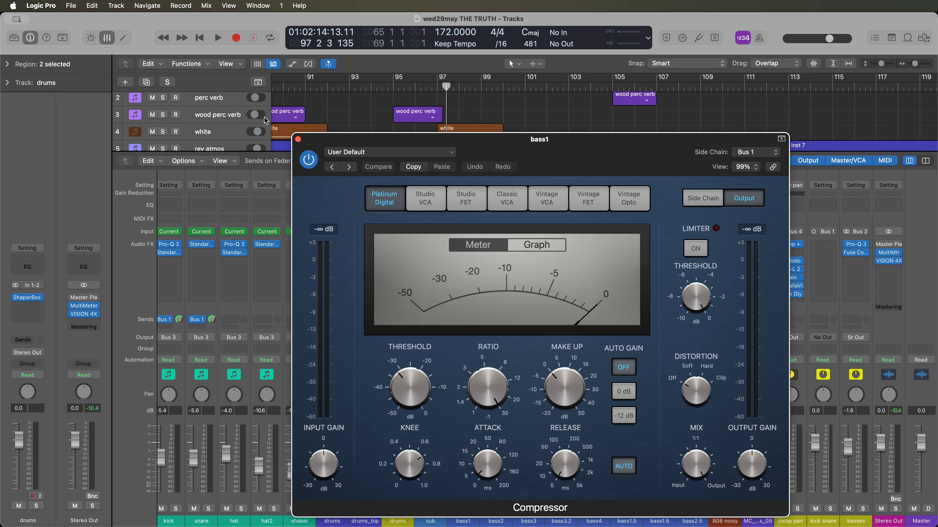
left_click(297, 140)
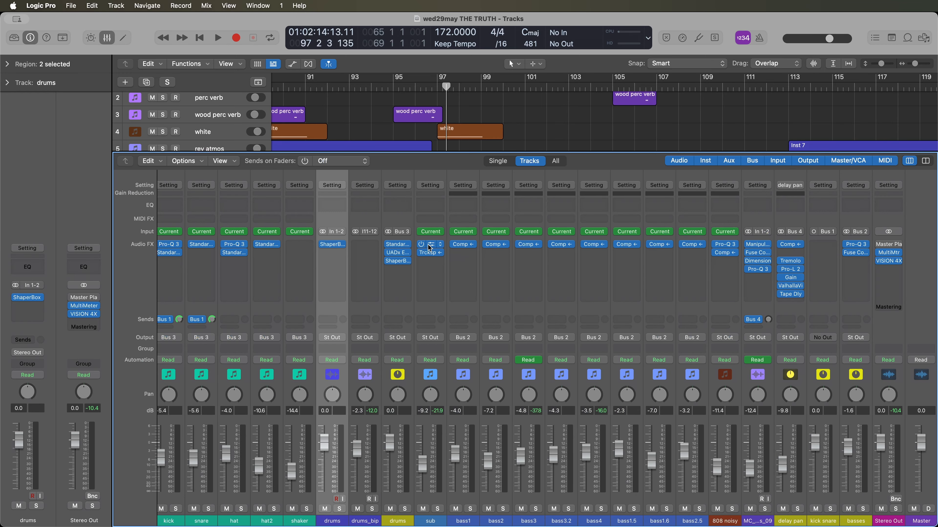
left_click(430, 253)
left_click_drag(483, 151, 688, 122)
left_click(500, 108)
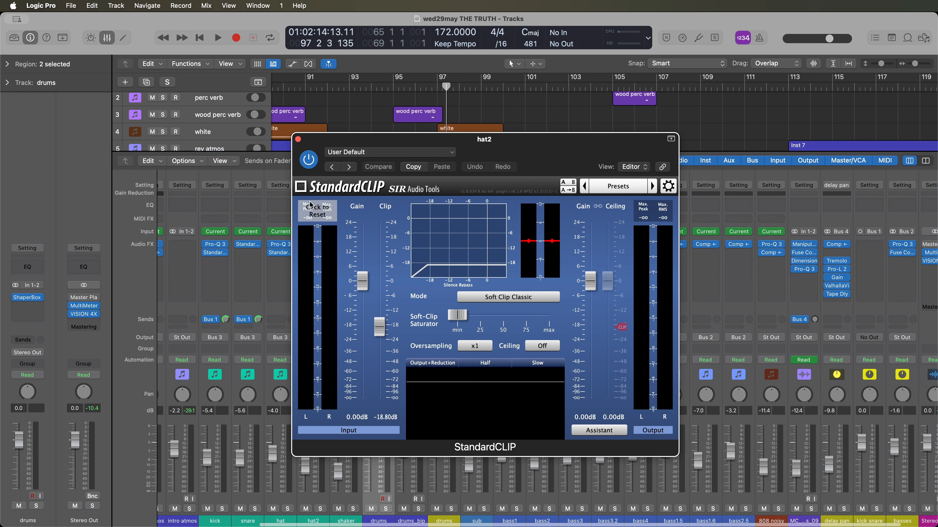
- Check the StandardCLIP on the hat2 channel and the Pro-Q 3 on the hat channel, closing both plug-ins
left_click(298, 140)
scroll(309, 258, "left", 10)
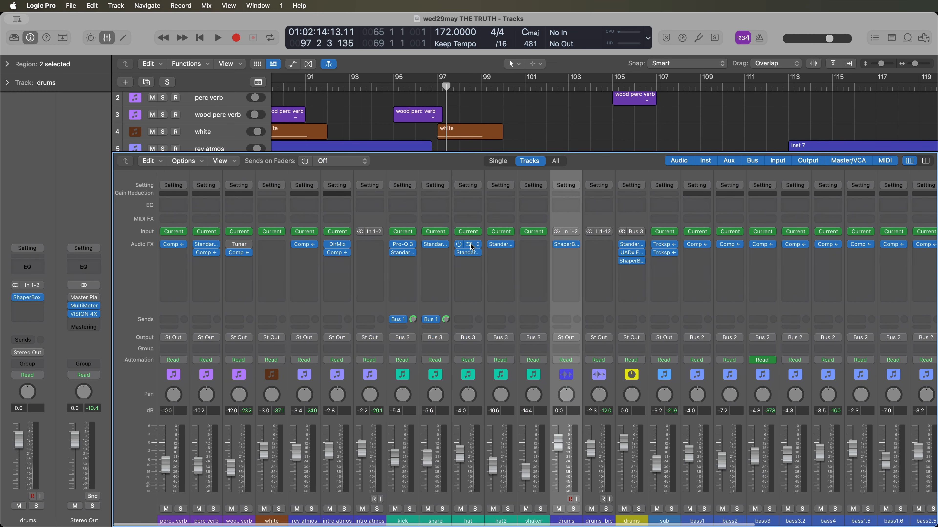
left_click(468, 244)
left_click(298, 141)
scroll(368, 289, "right", 8)
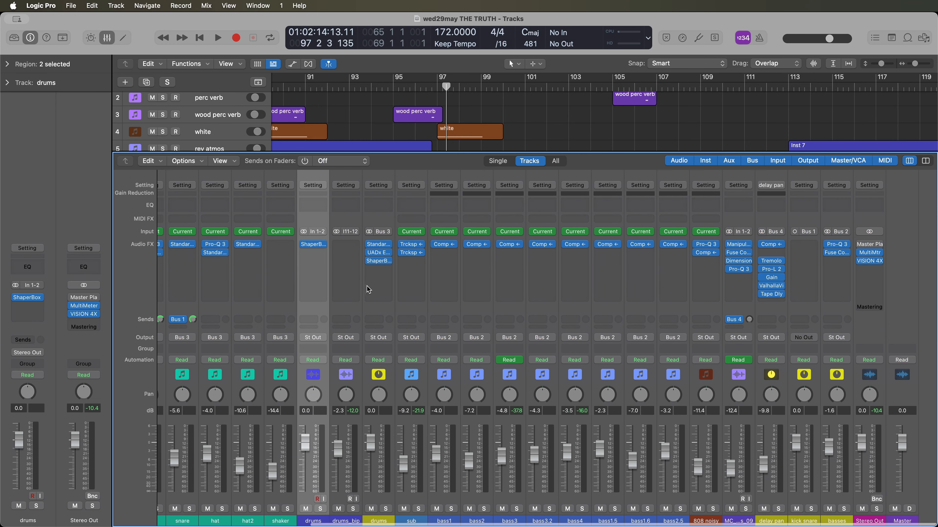
- Select the MC sample channel, examine its Fuse Compressor, then close the plug-in and hide the mixer
scroll(368, 289, "left", 2)
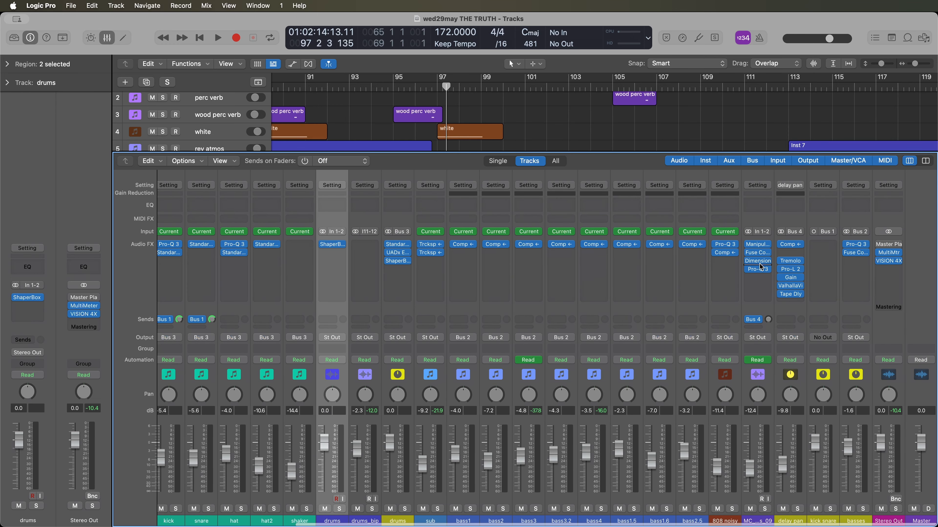
scroll(487, 298, "left", 10)
scroll(358, 280, "right", 10)
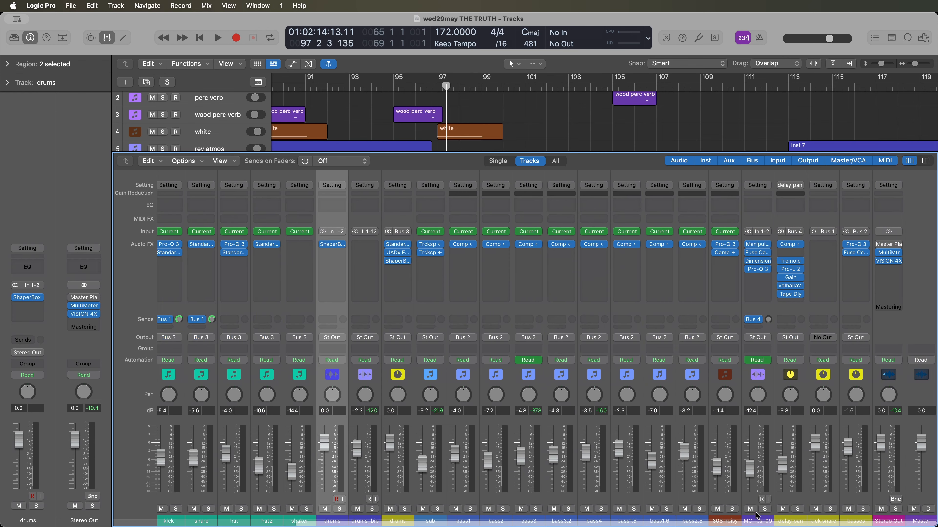
left_click(753, 520)
left_click(762, 254)
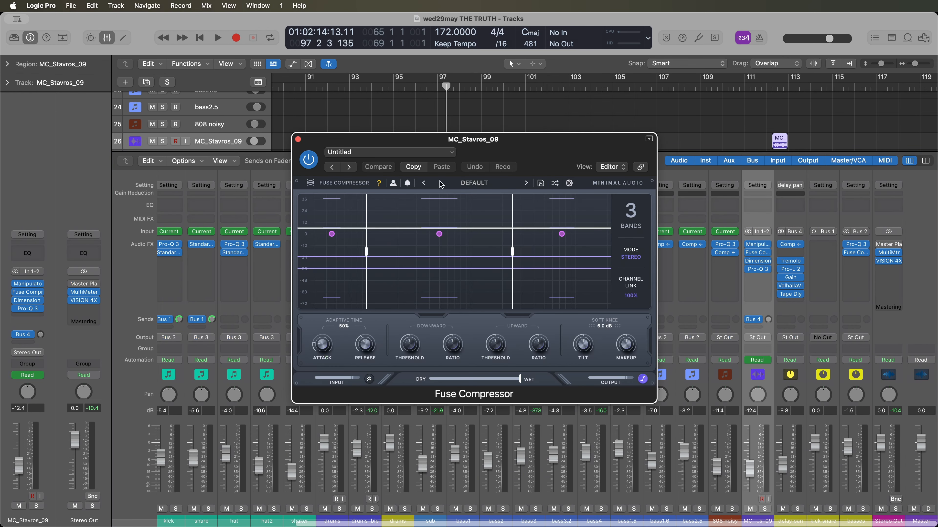
left_click(298, 141)
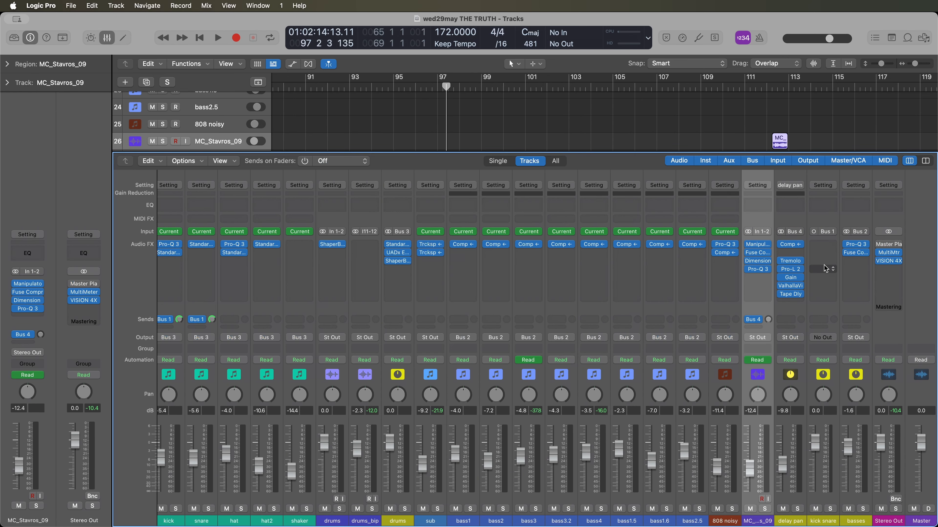
key("x")
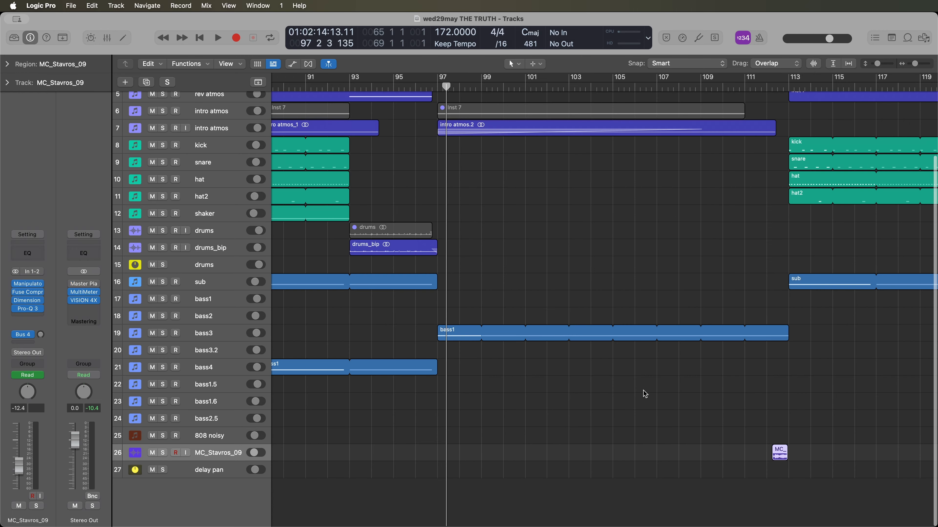
- Solo the MC sample track (track 26) and place the playhead at bar 111, just before its region
scroll(653, 374, "right", 9)
key("super+Left")
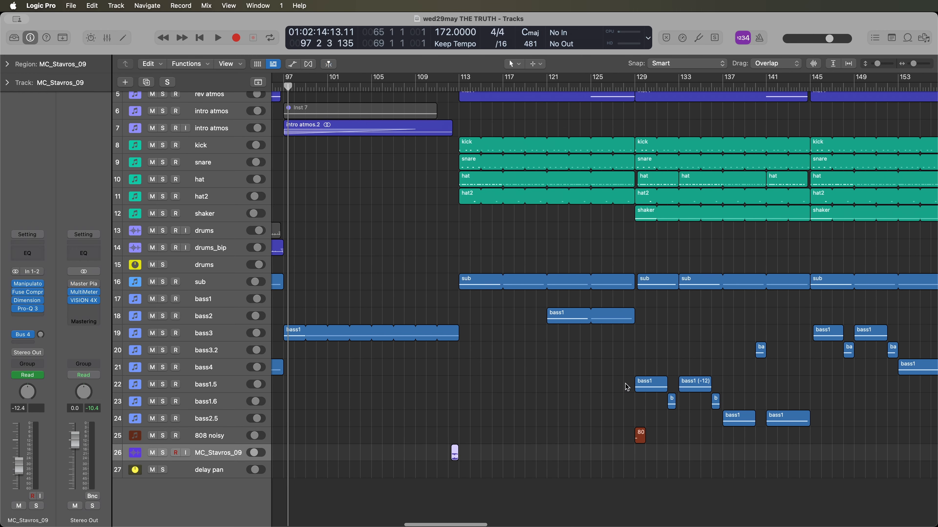
left_click(609, 384)
scroll(609, 384, "down", 5)
scroll(377, 323, "left", 3)
scroll(393, 334, "up", 8)
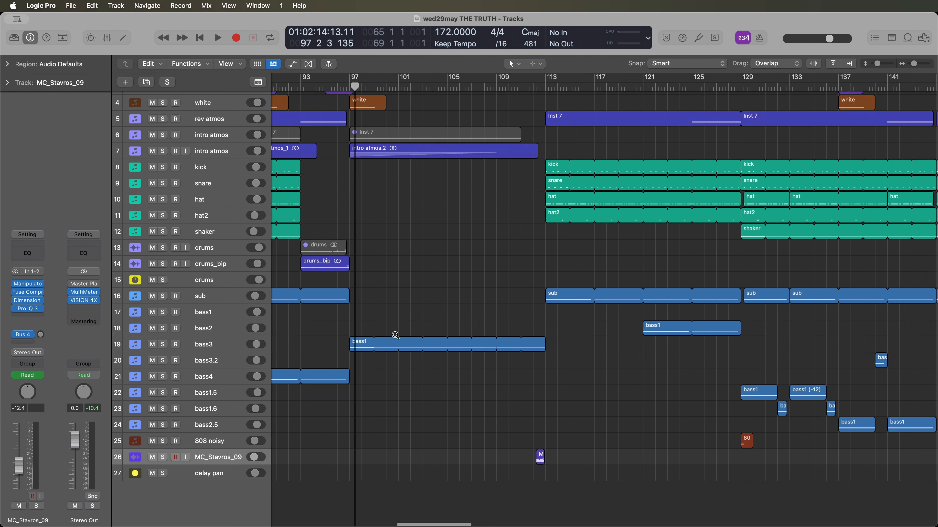
left_click(163, 458)
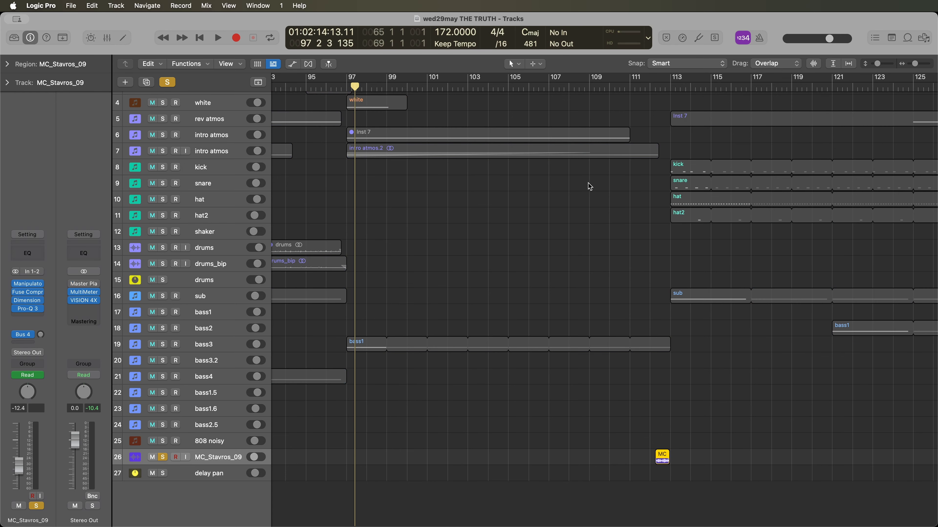
left_click(630, 94)
- End the MC track's solo and play the full mix from bar 111 into the drop at bar 113 before stopping
left_click(163, 457)
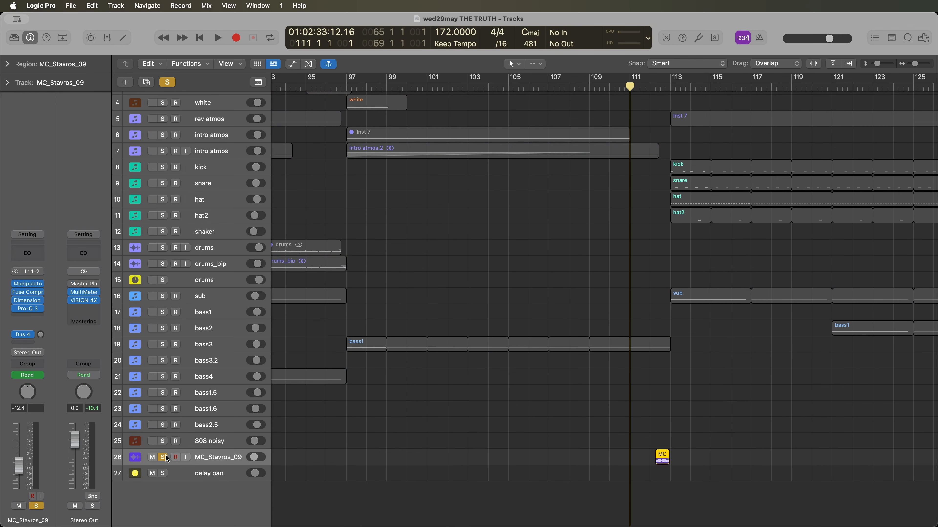
key("space")
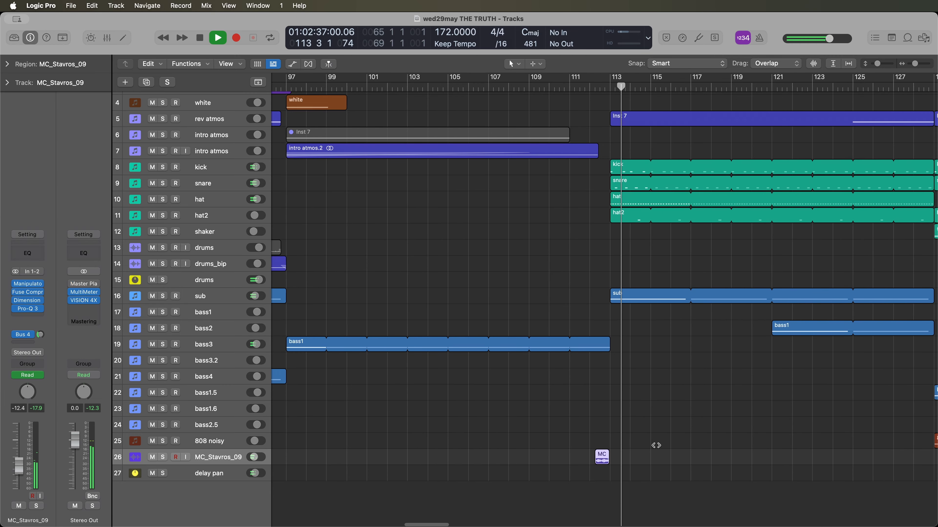
scroll(656, 445, "right", 5)
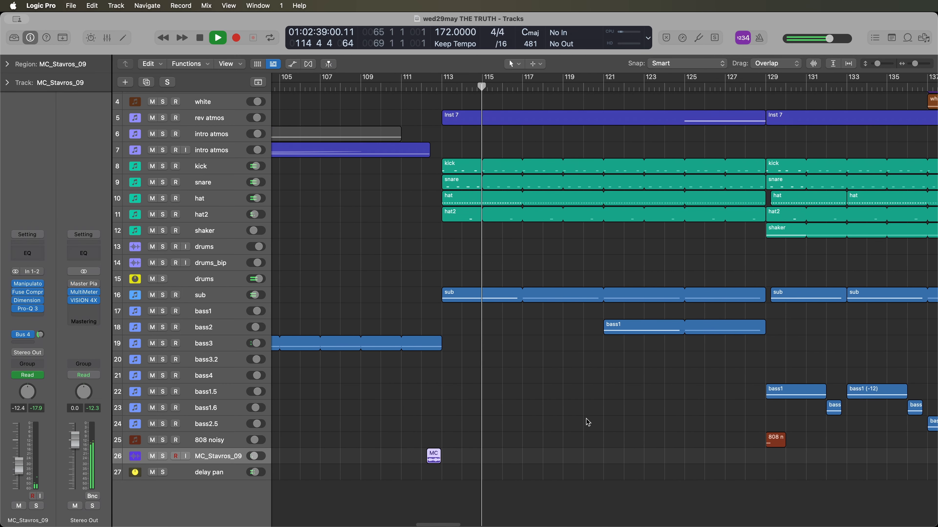
key("space")
- Isolate the MC sample track with solo once more, then end the solo and move the playhead to bar 33
left_click(163, 456)
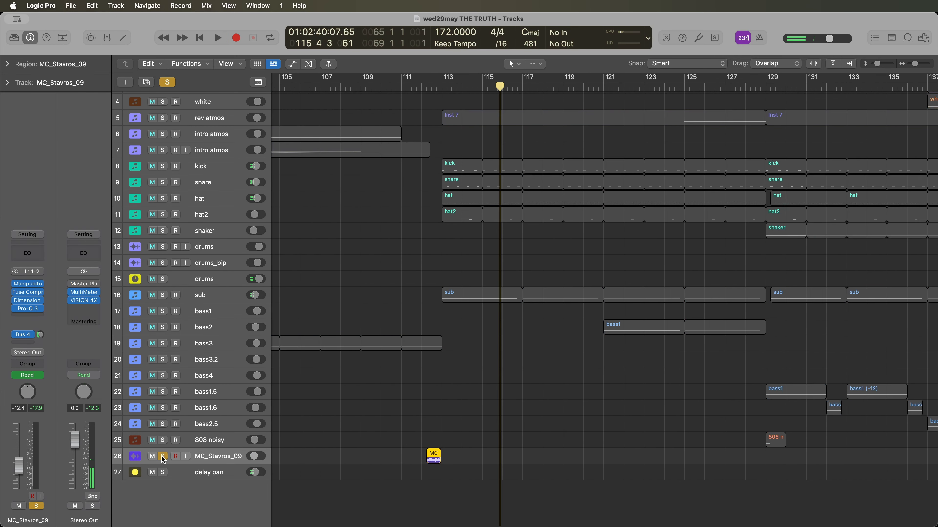
scroll(419, 172, "up", 4)
scroll(418, 173, "down", 5)
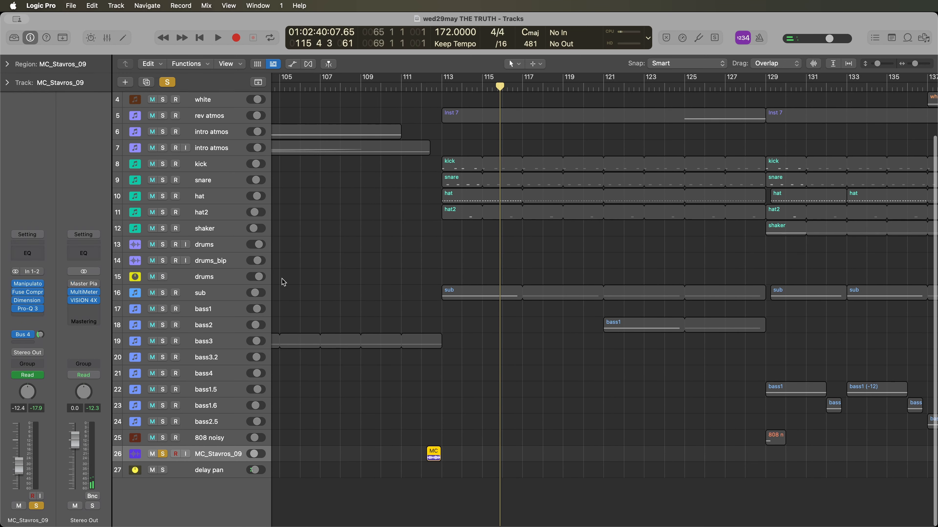
left_click(425, 474, "ctrl+alt")
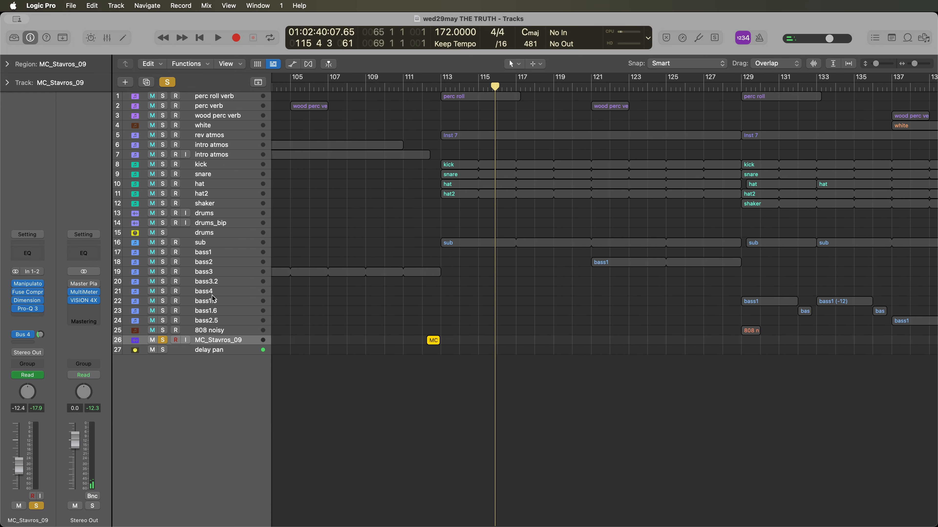
left_click(162, 340)
key("z")
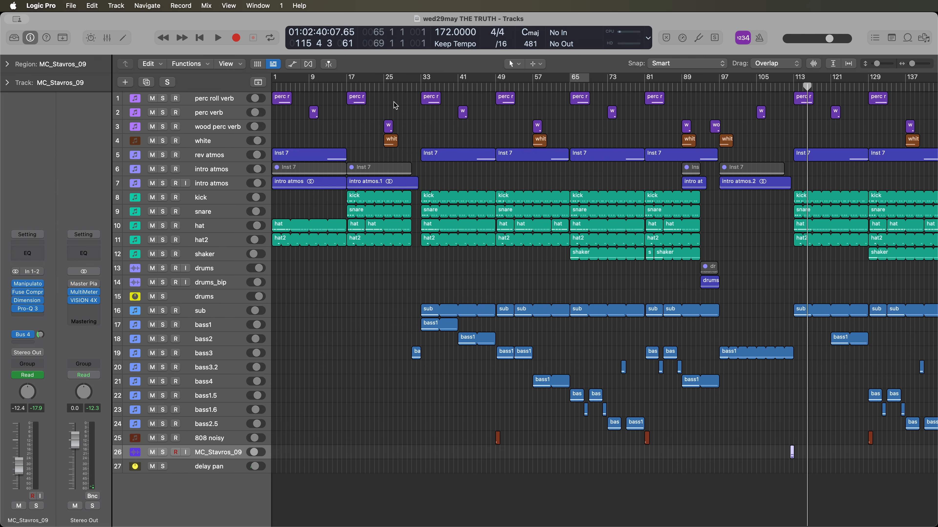
left_click(419, 88)
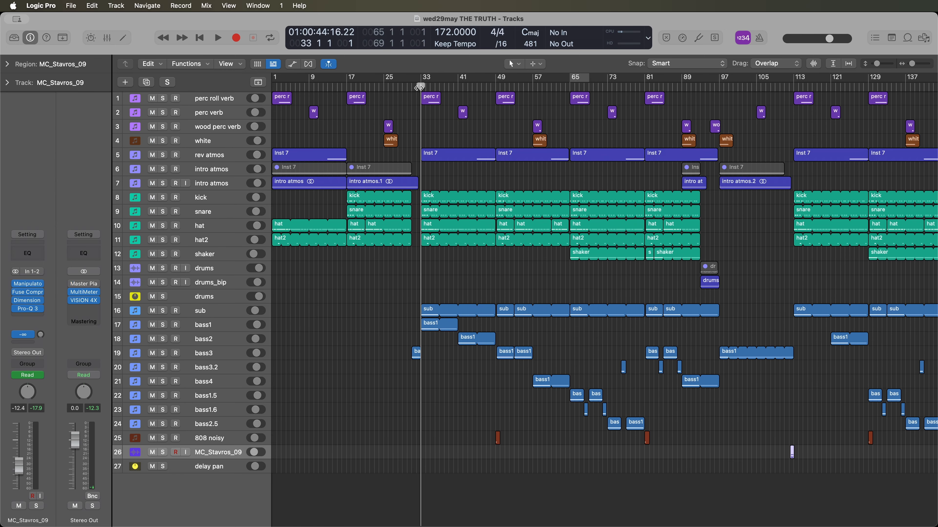
- Open the kick track's Current synth, examine its kick sample and Polar Distortion effect, and close it
left_click(209, 240)
left_click(218, 201)
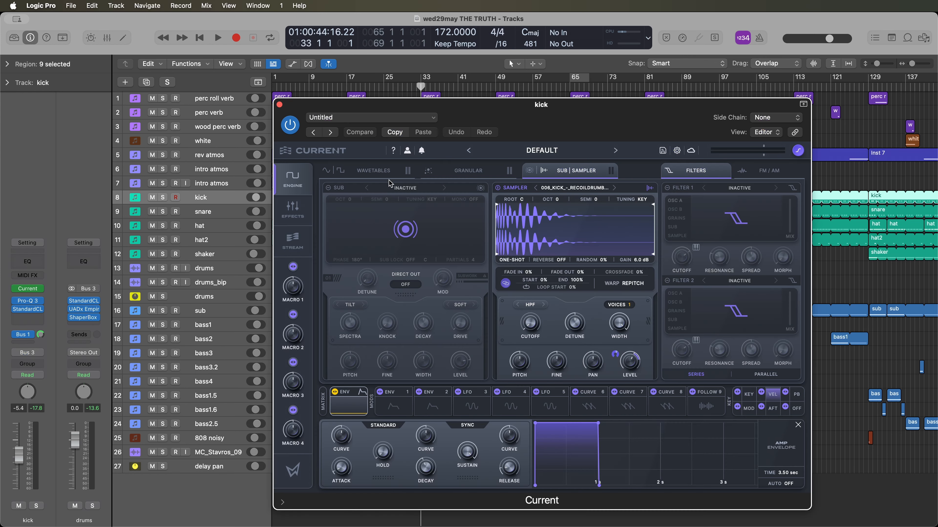
left_click_drag(508, 118, 455, 120)
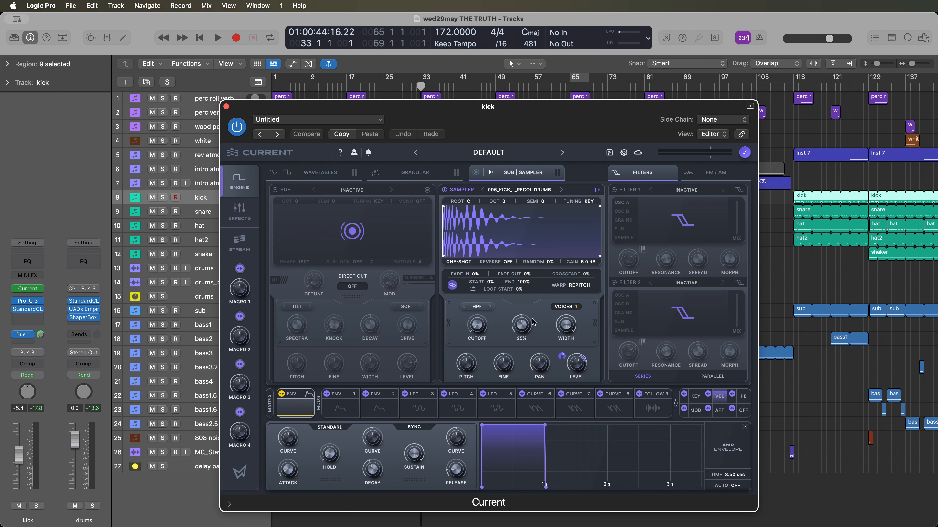
left_click_drag(467, 129, 476, 114)
left_click(248, 196)
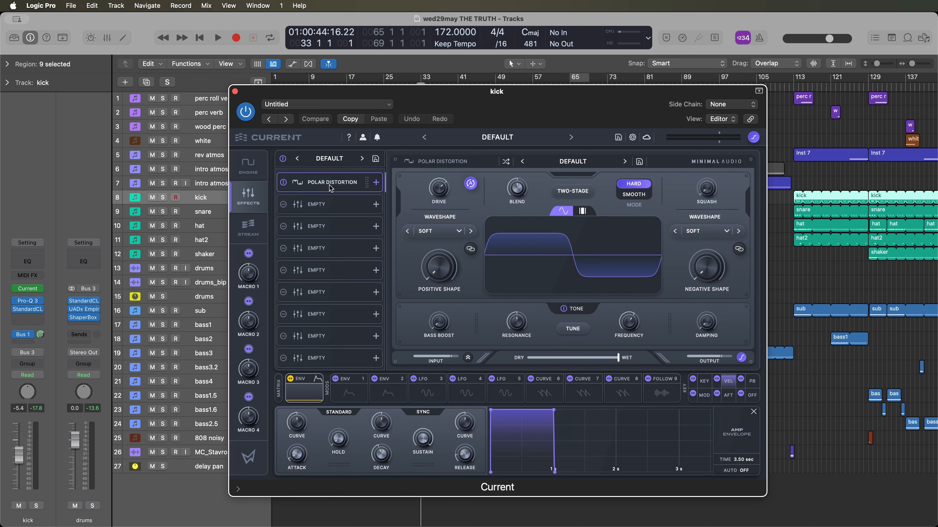
left_click(253, 172)
left_click(235, 92)
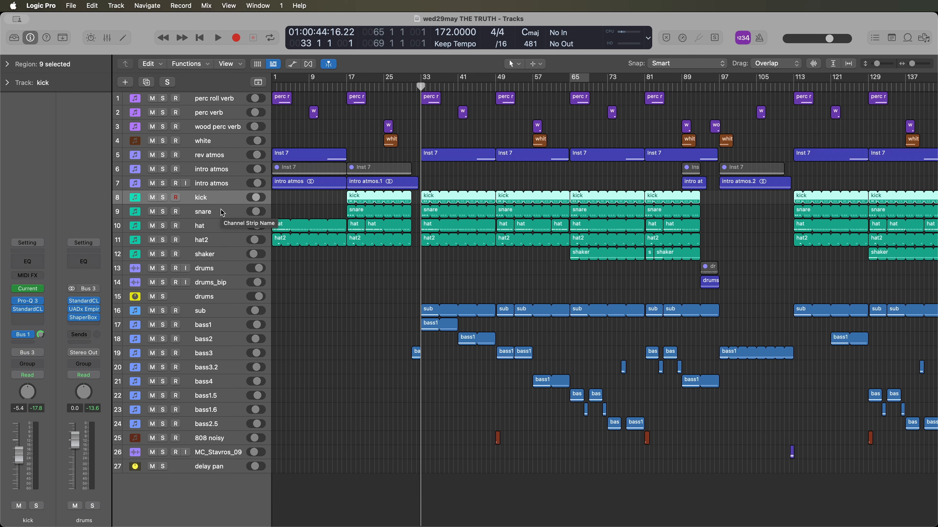
- Select the sub track and examine how the sub and bass regions alternate across the arrangement from bar 33
left_click(238, 330)
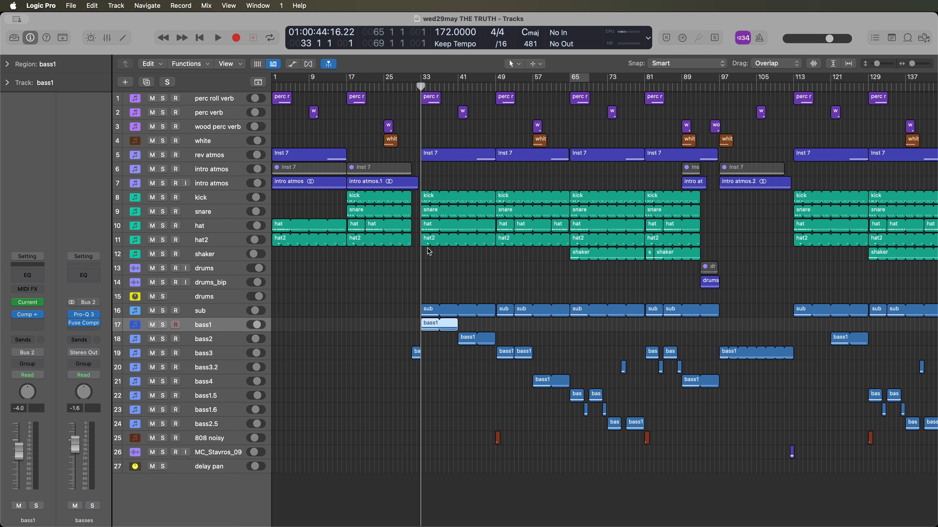
scroll(441, 291, "up", 4)
left_click(228, 313)
scroll(323, 306, "down", 4)
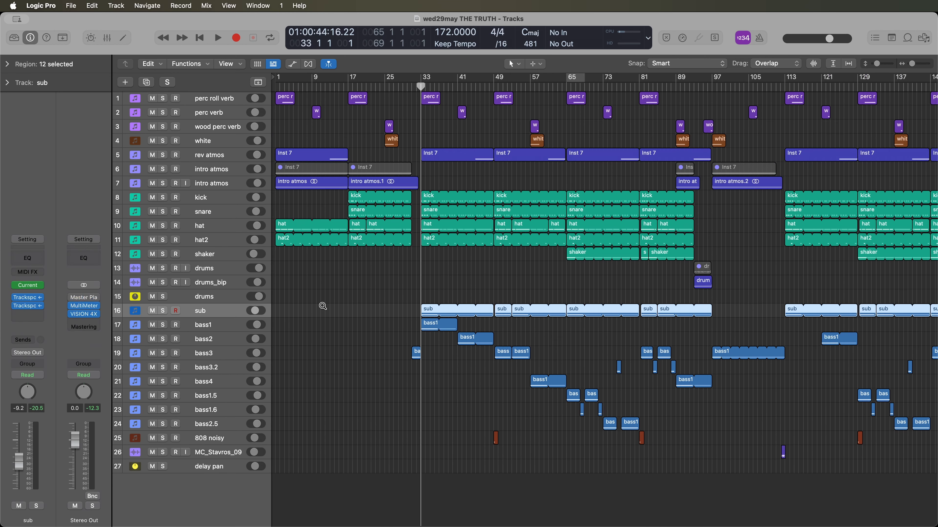
scroll(379, 268, "up", 4)
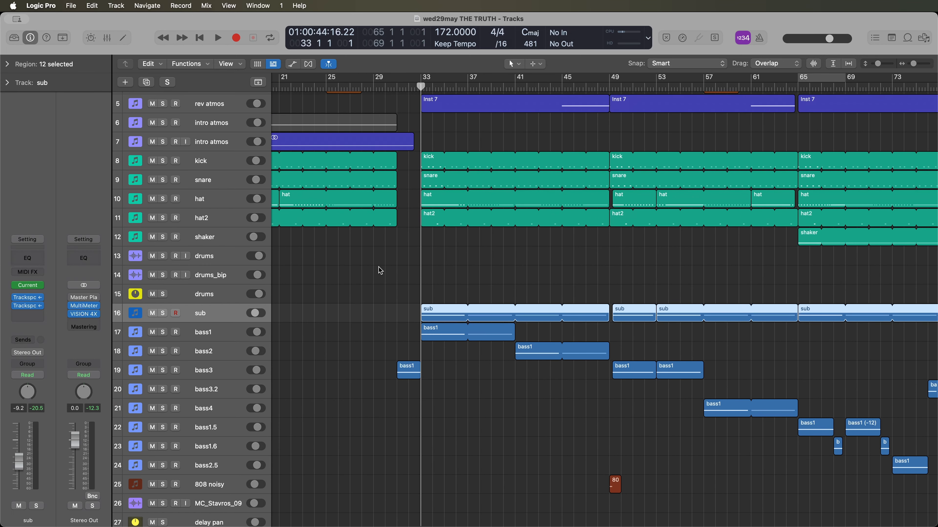
scroll(384, 272, "down", 4)
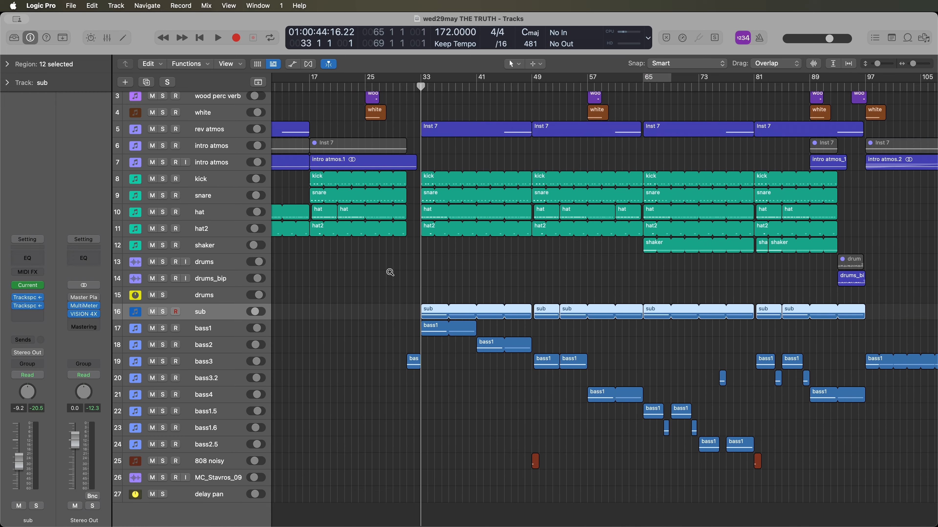
scroll(411, 272, "up", 3)
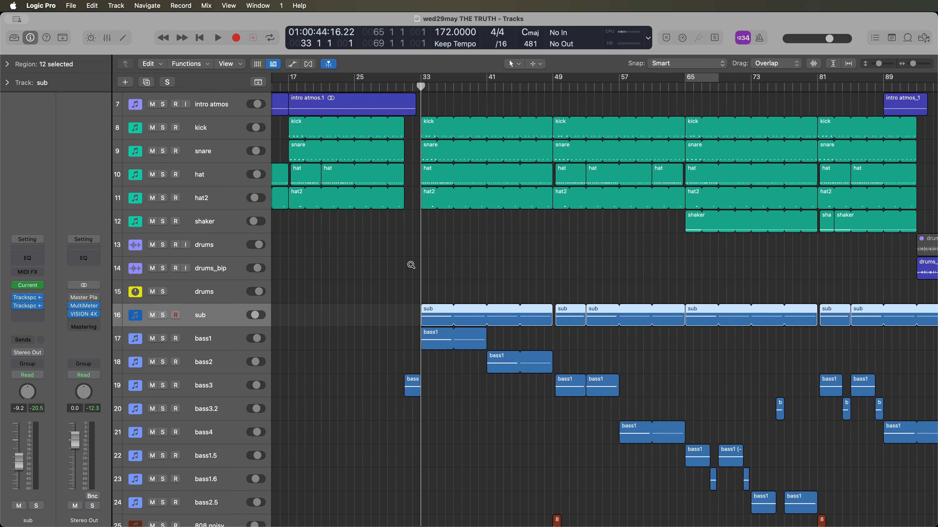
scroll(428, 295, "down", 5)
scroll(427, 294, "up", 1)
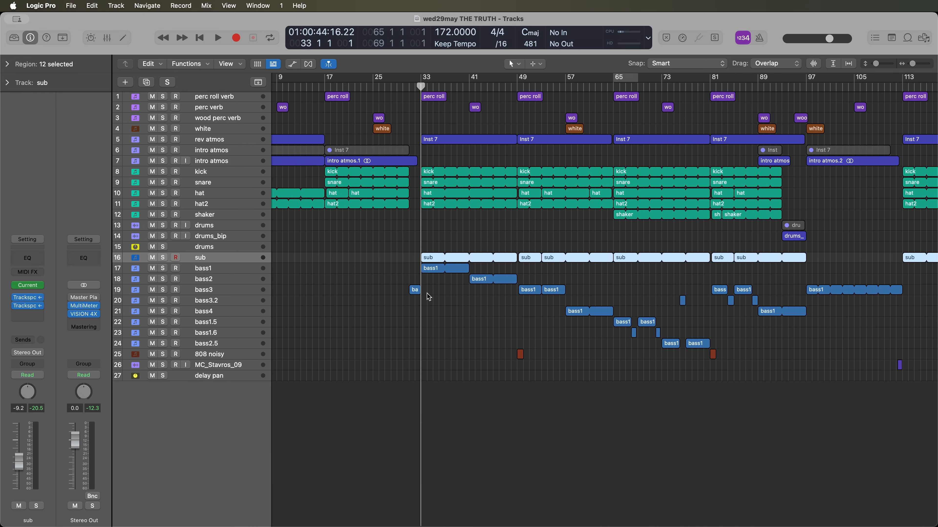